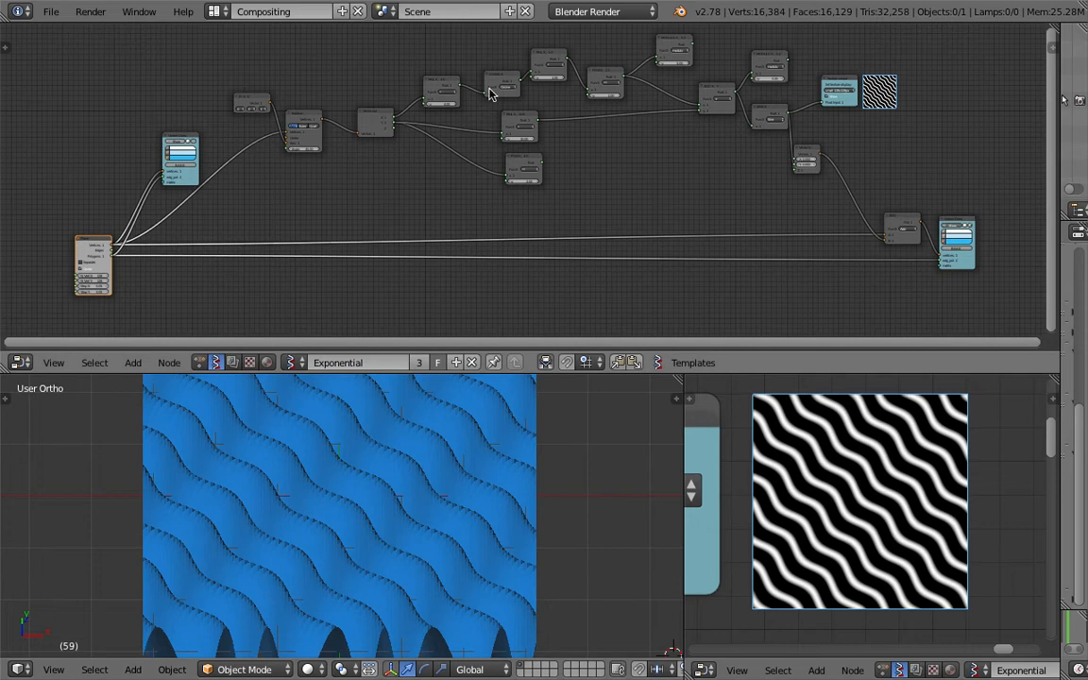
# - Examine the ADD and Viewer Draw nodes that end the node tree, together with the resulting wave mesh
pyautogui.scroll(4, 584, 206)
pyautogui.moveTo(767, 241)
pyautogui.mouseDown(button='middle')
pyautogui.moveTo(660, 226)
pyautogui.moveTo(376, 220)
pyautogui.mouseUp(button='middle')
pyautogui.scroll(8, 461, 213)
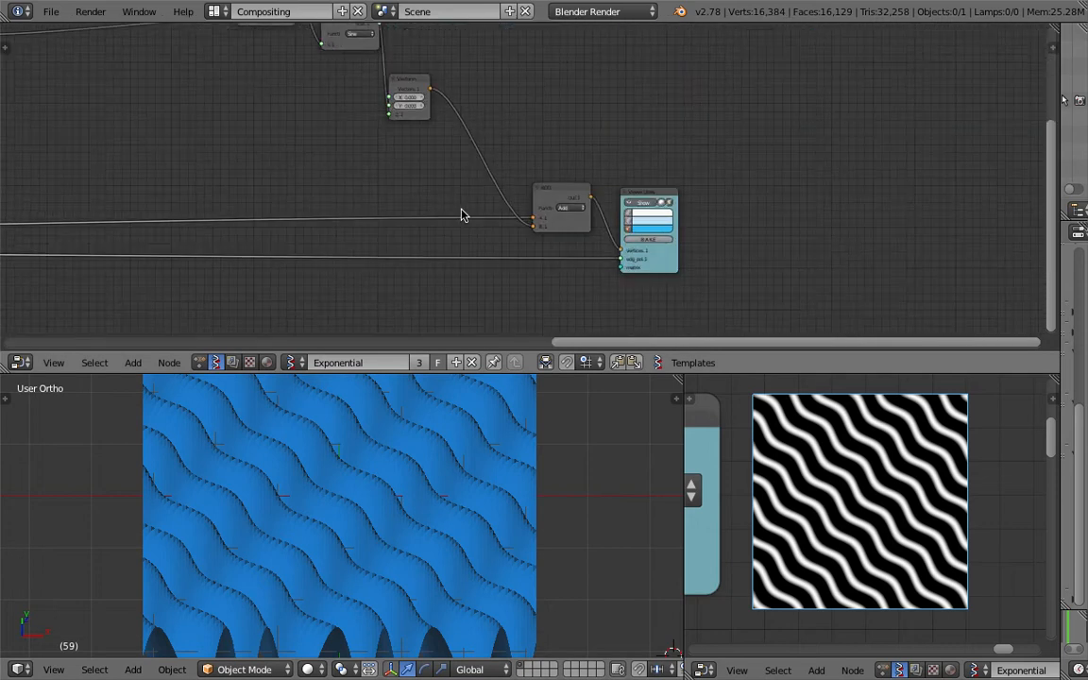
pyautogui.moveTo(461, 212); pyautogui.dragTo(326, 189, button='middle')
pyautogui.moveTo(560, 182); pyautogui.dragTo(597, 195)
pyautogui.scroll(-4, 472, 151)
pyautogui.moveTo(333, 159); pyautogui.dragTo(602, 142, button='middle')
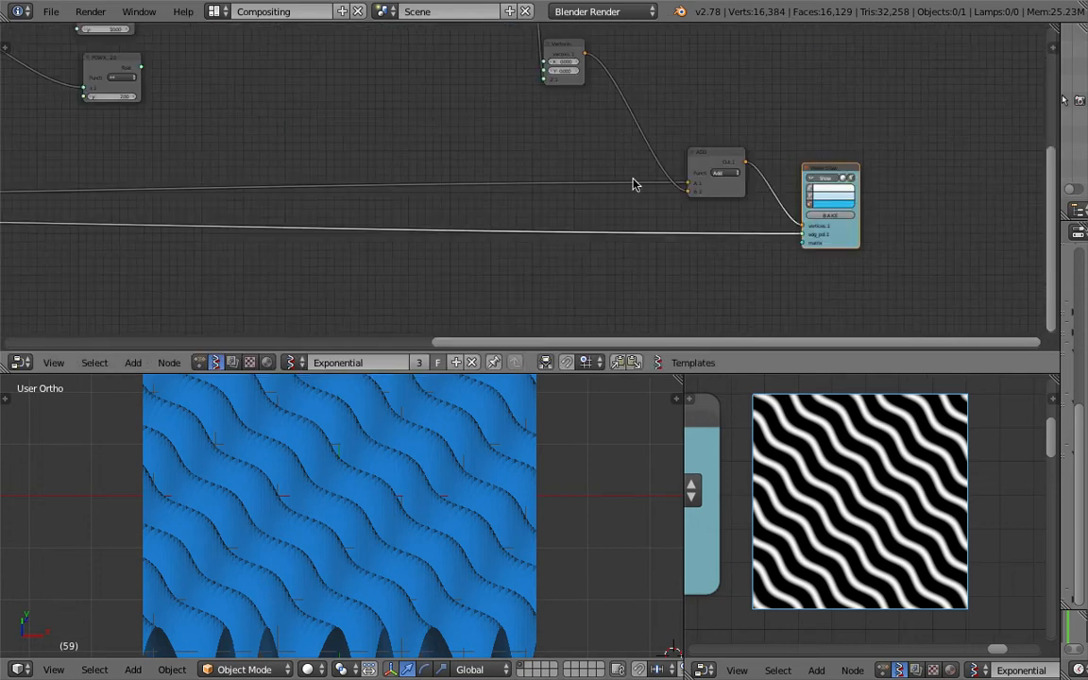
pyautogui.moveTo(388, 557); pyautogui.dragTo(261, 344, button='middle')
pyautogui.moveTo(378, 473); pyautogui.dragTo(309, 444, button='middle')
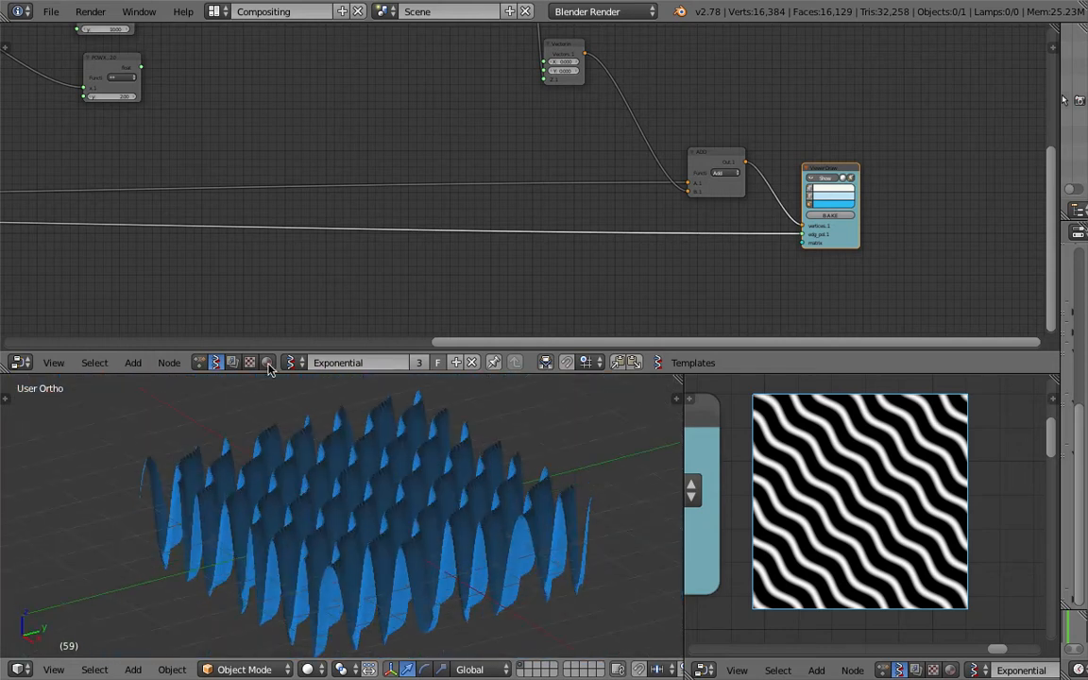
# - Examine the Plane node's vertex and step settings and follow its vertex and polygon links through the tree
pyautogui.scroll(-2, 369, 146)
pyautogui.moveTo(369, 146); pyautogui.dragTo(437, 219, button='middle')
pyautogui.scroll(8, 369, 219)
pyautogui.moveTo(227, 238); pyautogui.dragTo(516, 192, button='middle')
pyautogui.scroll(5, 517, 192)
pyautogui.moveTo(405, 258); pyautogui.dragTo(379, 214, button='middle')
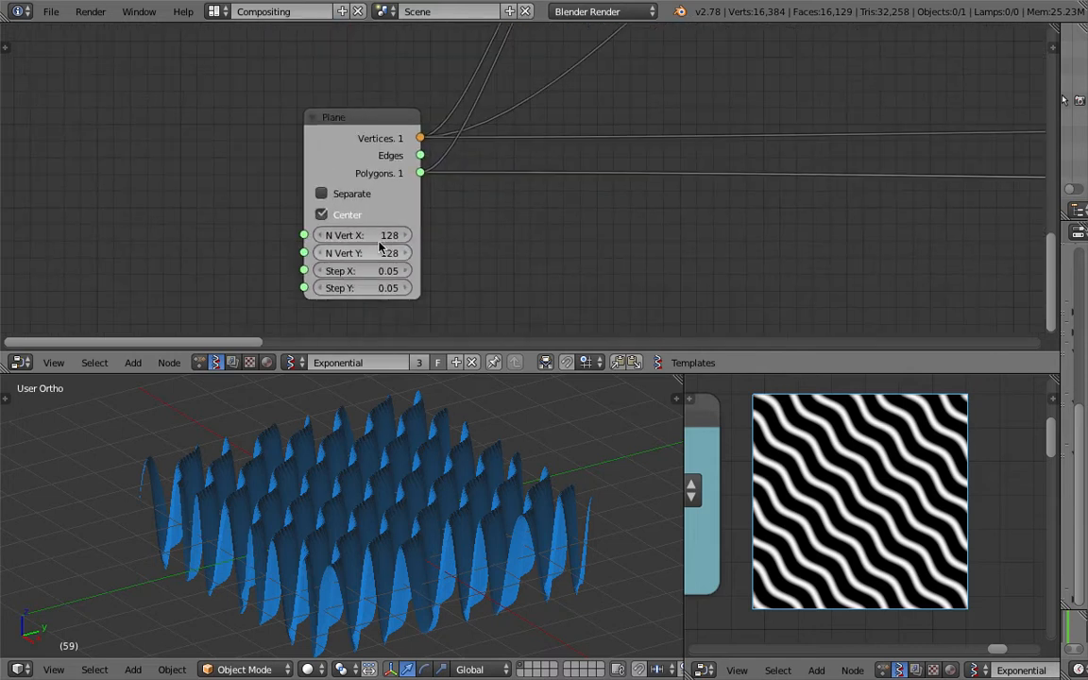
pyautogui.moveTo(382, 176); pyautogui.dragTo(316, 181)
pyautogui.scroll(-2, 315, 176)
pyautogui.moveTo(568, 168); pyautogui.dragTo(114, 208, button='middle')
pyautogui.scroll(-2, 283, 193)
pyautogui.moveTo(461, 203); pyautogui.dragTo(196, 181, button='middle')
pyautogui.scroll(-4, 126, 209)
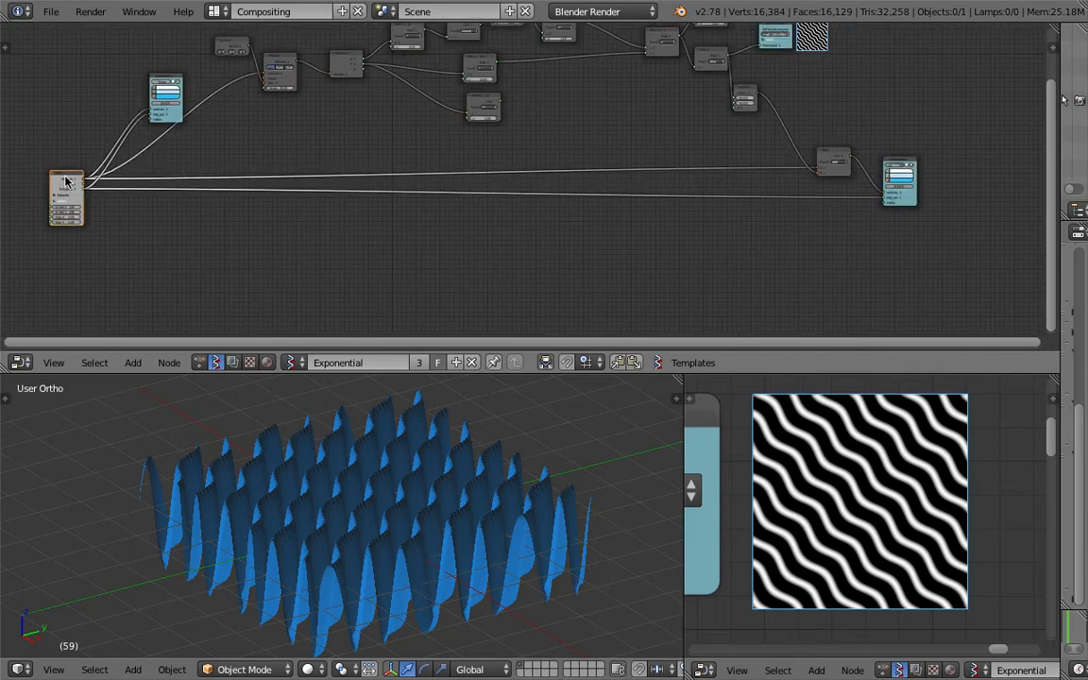
# - Switch the final Viewer Draw node's mesh display off and back on
pyautogui.moveTo(650, 219); pyautogui.dragTo(280, 206, button='middle')
pyautogui.scroll(6, 527, 208)
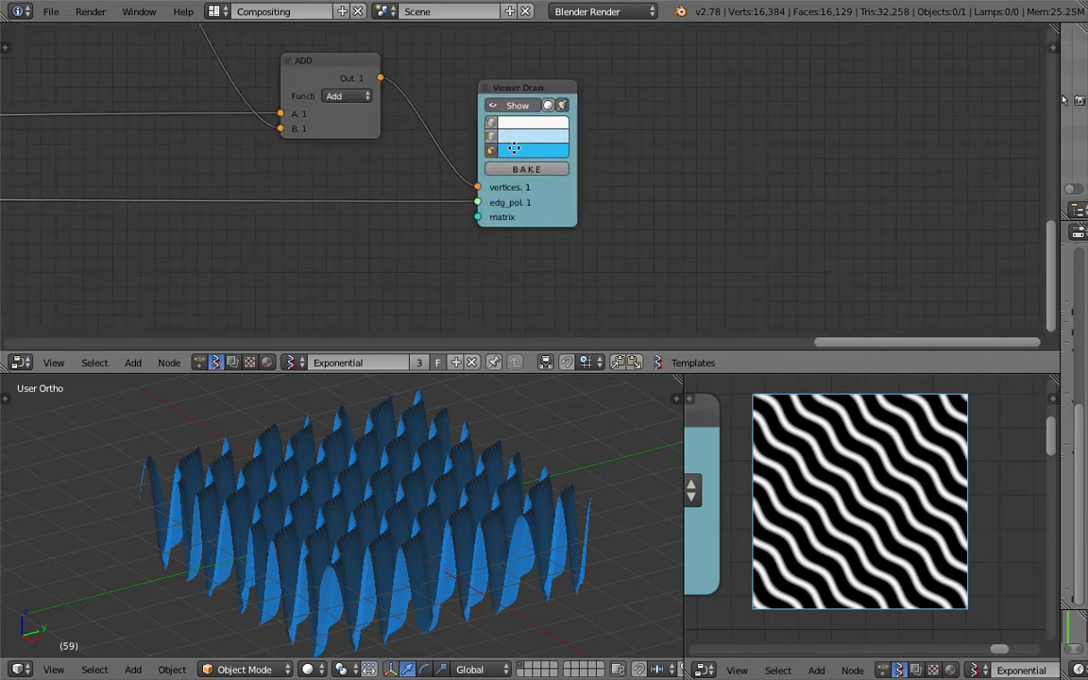
pyautogui.moveTo(514, 148); pyautogui.dragTo(540, 180, button='middle')
pyautogui.click(544, 138)
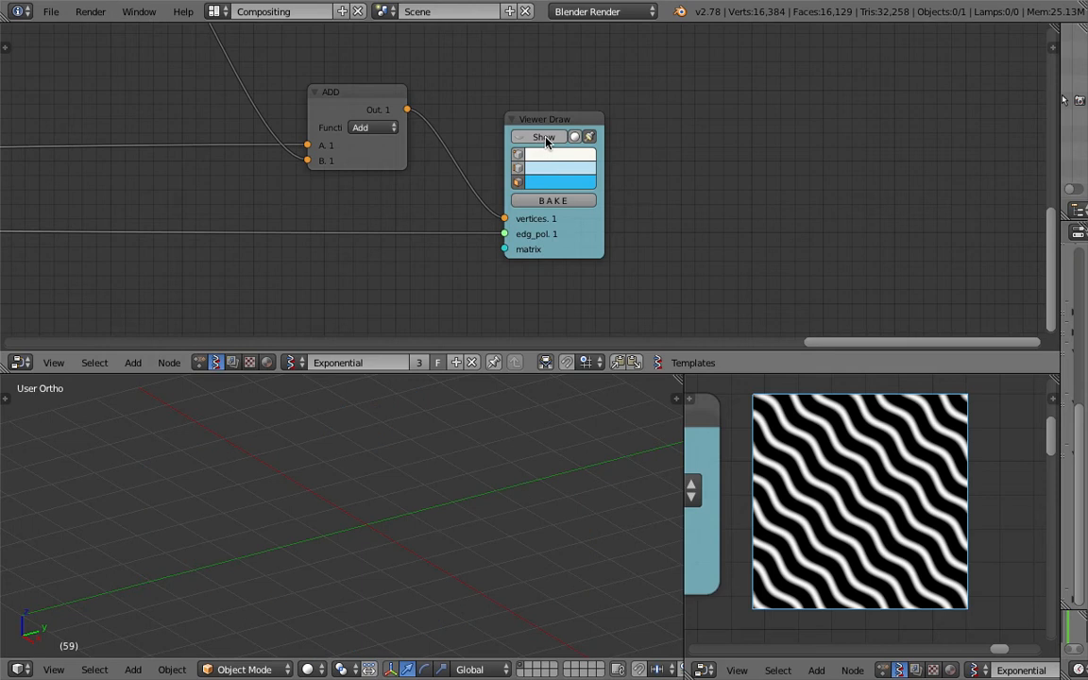
pyautogui.click(543, 137)
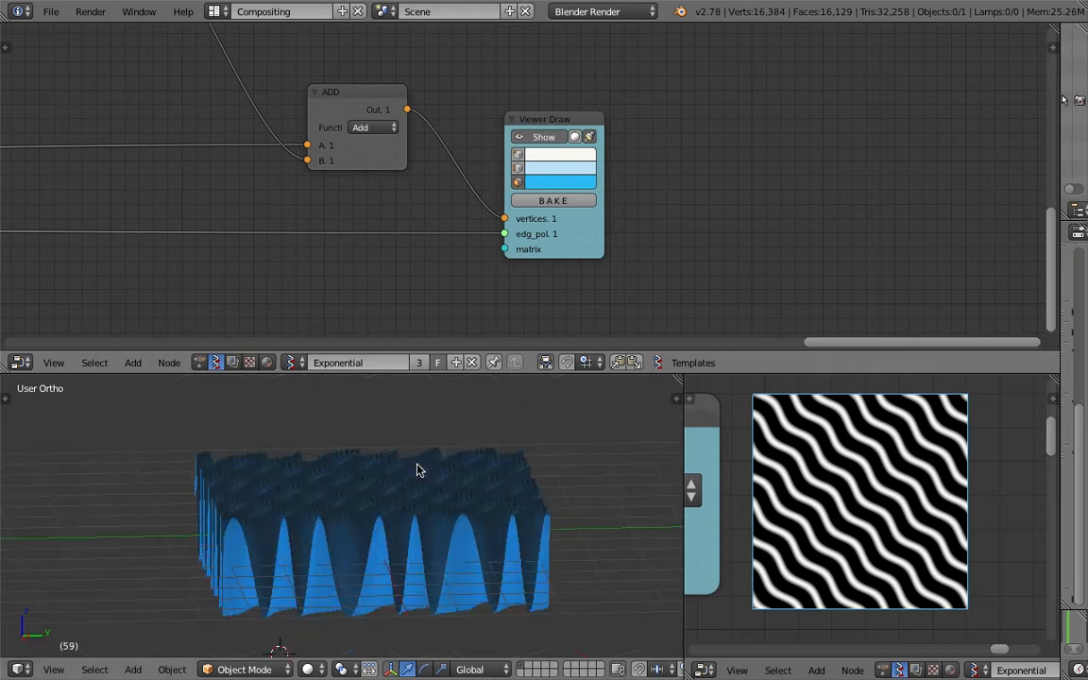
# - Reposition the ADD node slightly farther from the final Viewer Draw node and inspect the mesh from the side
pyautogui.scroll(-6, 349, 197)
pyautogui.moveTo(234, 200)
pyautogui.mouseDown(button='middle')
pyautogui.moveTo(706, 219)
pyautogui.moveTo(478, 227)
pyautogui.mouseUp(button='middle')
pyautogui.scroll(-3, 699, 219)
pyautogui.scroll(6, 510, 222)
pyautogui.scroll(1, 611, 205)
pyautogui.moveTo(611, 205); pyautogui.dragTo(542, 178, button='middle')
pyautogui.moveTo(668, 174); pyautogui.dragTo(639, 141)
pyautogui.moveTo(485, 502); pyautogui.dragTo(452, 552, button='middle')
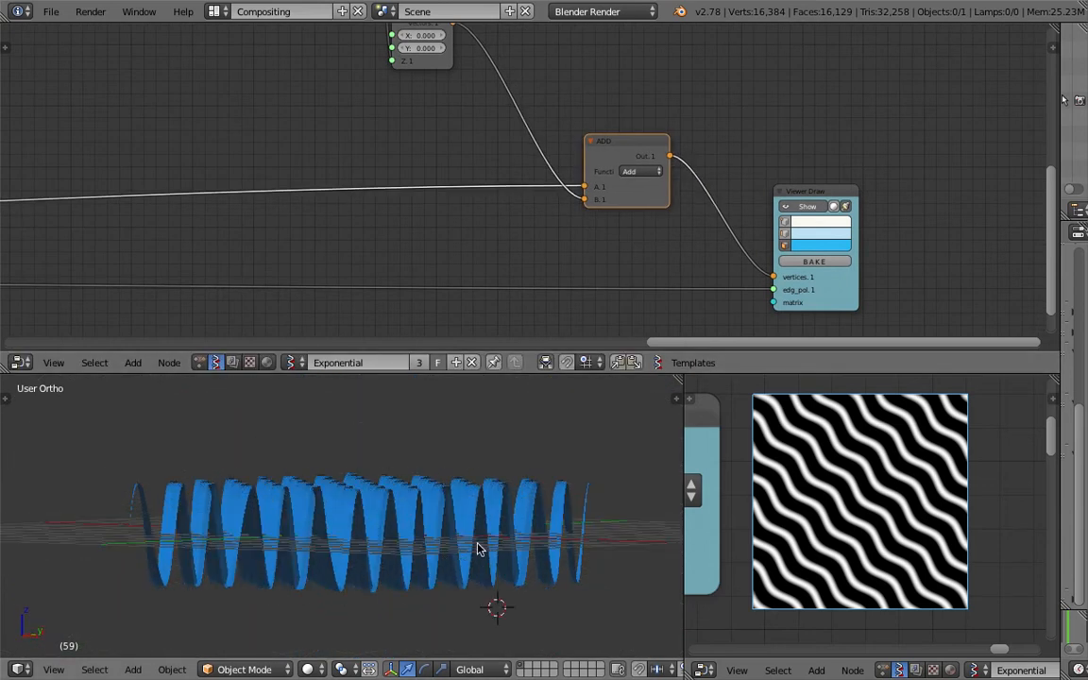
pyautogui.moveTo(506, 516); pyautogui.dragTo(515, 578, button='middle')
# - Examine the texture viewer's pattern and the math node chain between the Vector out node and the final viewer
pyautogui.scroll(-4, 803, 493)
pyautogui.moveTo(803, 493); pyautogui.dragTo(868, 500, button='middle')
pyautogui.scroll(-3, 493, 114)
pyautogui.scroll(-1, 494, 114)
pyautogui.moveTo(421, 114); pyautogui.dragTo(484, 231, button='middle')
pyautogui.scroll(-3, 484, 227)
pyautogui.scroll(7, 463, 189)
pyautogui.moveTo(435, 172); pyautogui.dragTo(642, 197, button='middle')
pyautogui.scroll(-5, 515, 168)
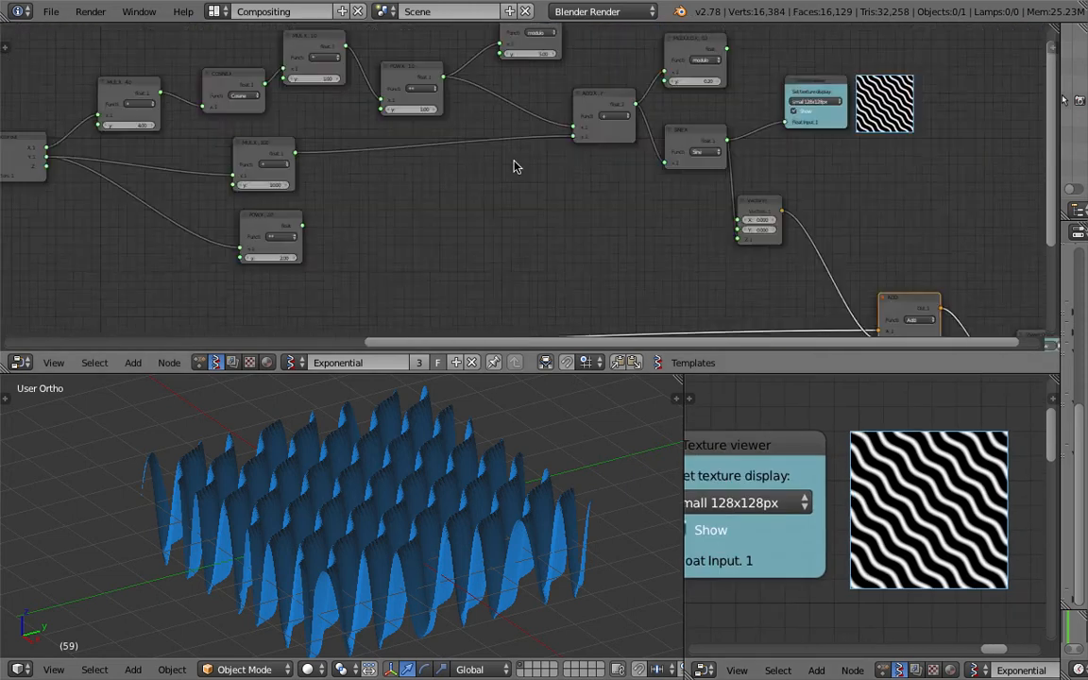
pyautogui.moveTo(515, 168); pyautogui.dragTo(635, 163, button='middle')
pyautogui.moveTo(503, 204); pyautogui.dragTo(500, 144, button='middle')
pyautogui.moveTo(391, 213); pyautogui.dragTo(375, 214)
pyautogui.moveTo(722, 190)
pyautogui.mouseDown(button='middle')
pyautogui.moveTo(575, 200)
pyautogui.moveTo(742, 195)
pyautogui.mouseUp(button='middle')
pyautogui.scroll(-4, 589, 168)
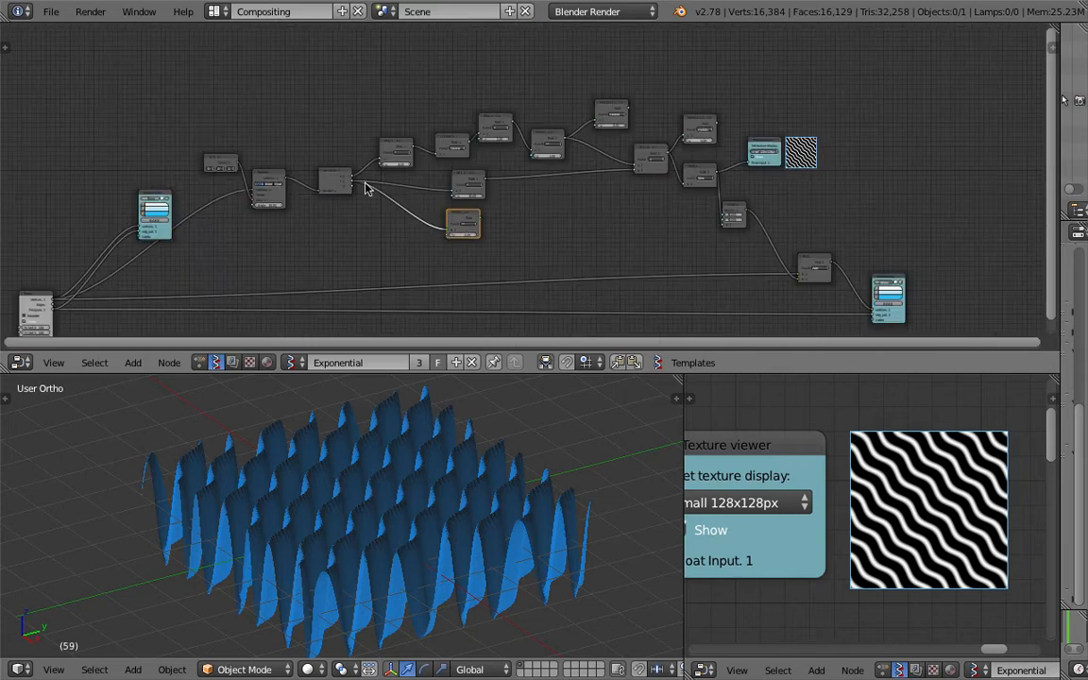
pyautogui.moveTo(140, 213); pyautogui.dragTo(179, 186, button='middle')
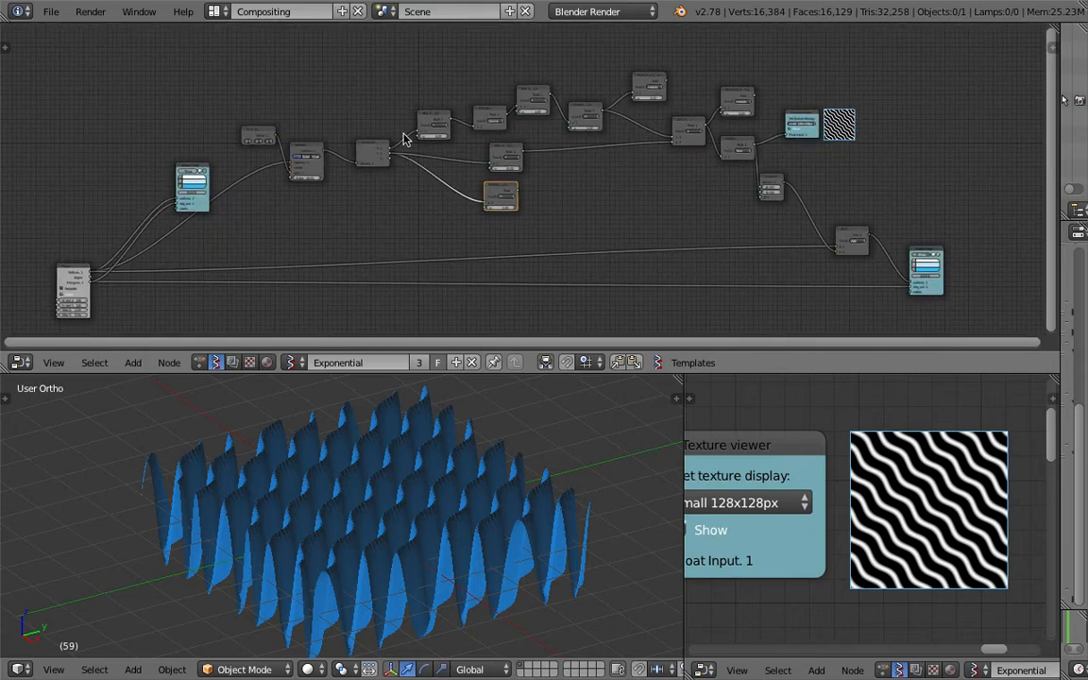
pyautogui.scroll(1, 231, 73)
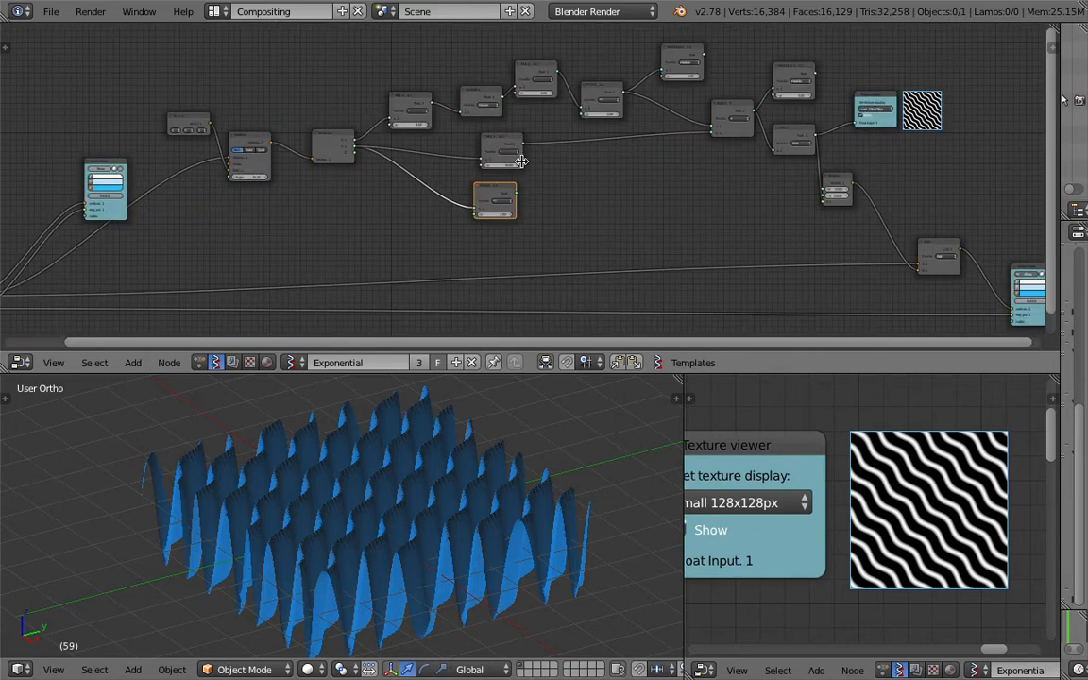
# - Compare the wave mesh with the multiply, cosine, power, add and sine nodes that lead to the Vector in node
pyautogui.moveTo(522, 534); pyautogui.dragTo(478, 580, button='middle')
pyautogui.moveTo(524, 491); pyautogui.dragTo(502, 538, button='middle')
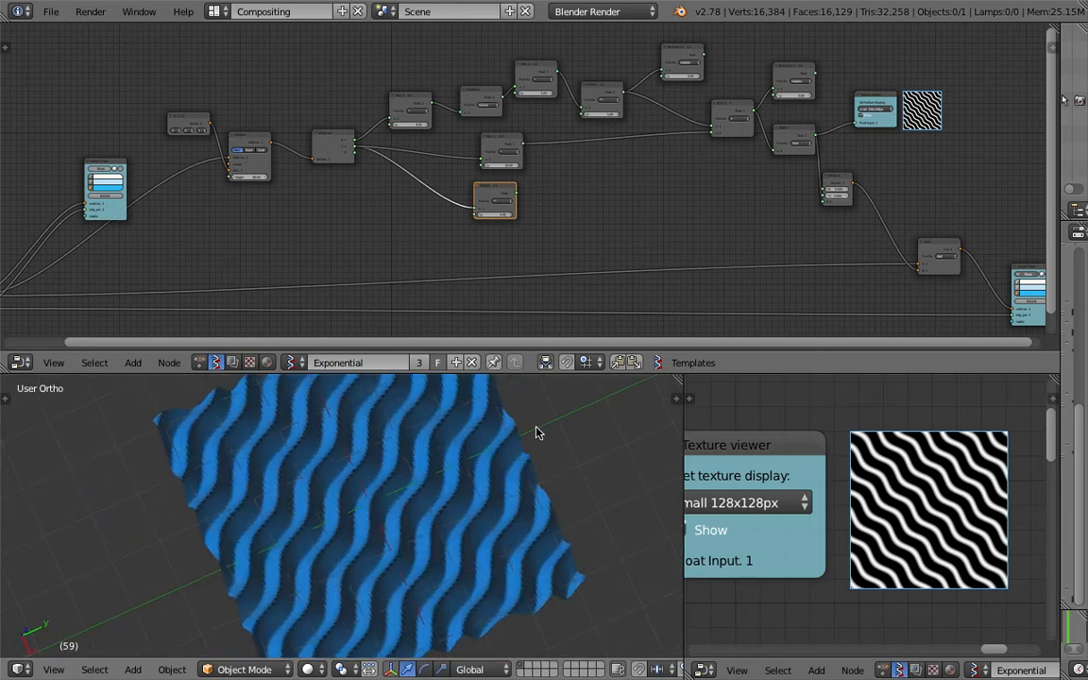
pyautogui.moveTo(535, 432); pyautogui.dragTo(518, 438, button='middle')
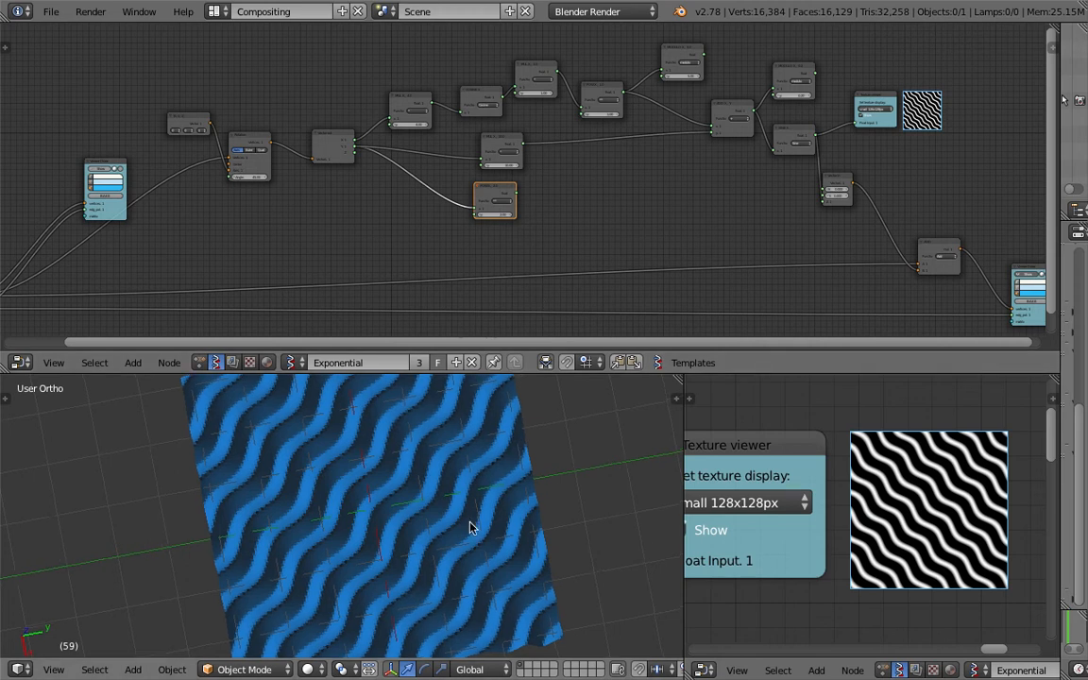
pyautogui.moveTo(471, 527); pyautogui.dragTo(437, 451, button='middle')
pyautogui.scroll(6, 501, 166)
pyautogui.moveTo(510, 149); pyautogui.dragTo(498, 274, button='middle')
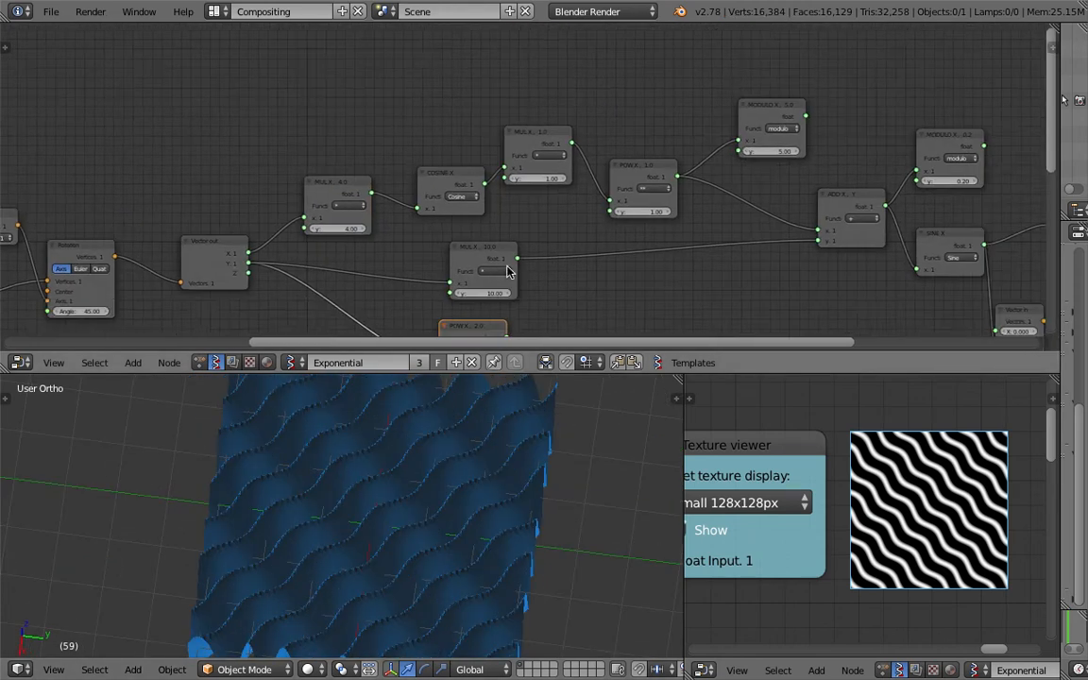
pyautogui.scroll(6, 707, 206)
pyautogui.moveTo(725, 201); pyautogui.dragTo(597, 174, button='middle')
pyautogui.scroll(3, 585, 159)
pyautogui.scroll(-4, 551, 175)
pyautogui.moveTo(321, 201); pyautogui.dragTo(523, 177, button='middle')
pyautogui.scroll(-5, 523, 178)
pyautogui.scroll(-1, 521, 172)
pyautogui.moveTo(634, 195); pyautogui.dragTo(464, 145, button='middle')
pyautogui.moveTo(263, 109); pyautogui.dragTo(397, 129, button='middle')
pyautogui.moveTo(410, 189); pyautogui.dragTo(372, 164, button='middle')
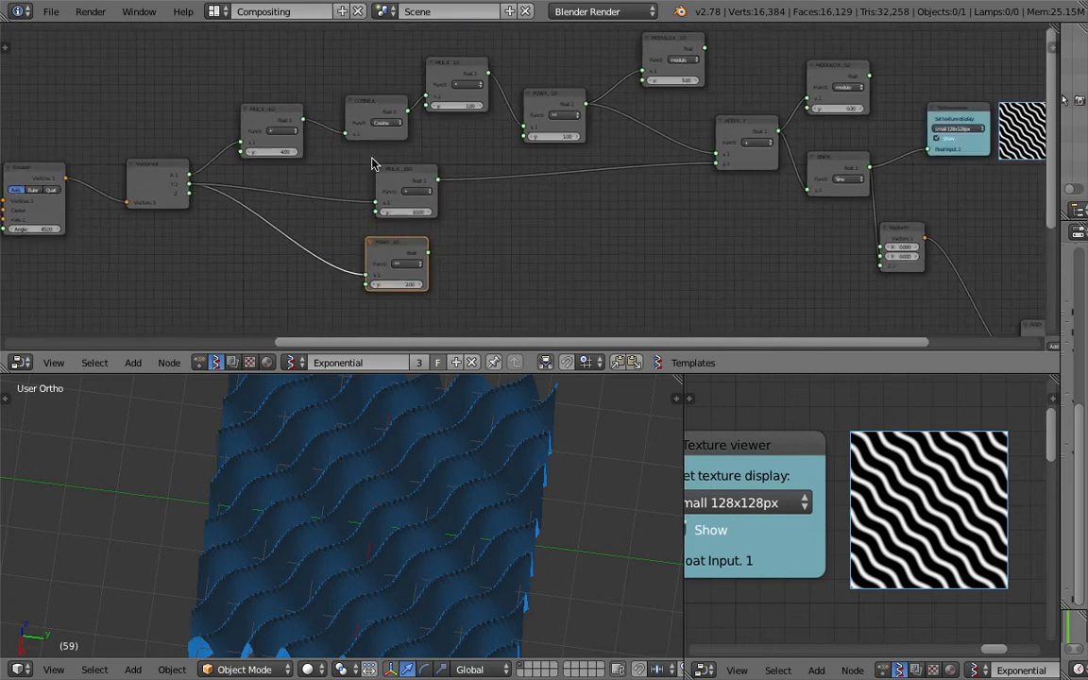
pyautogui.moveTo(682, 208); pyautogui.dragTo(432, 210, button='middle')
pyautogui.scroll(3, 482, 207)
pyautogui.moveTo(564, 170); pyautogui.dragTo(609, 177, button='middle')
pyautogui.moveTo(701, 149); pyautogui.dragTo(582, 214, button='middle')
pyautogui.moveTo(450, 197); pyautogui.dragTo(599, 68, button='middle')
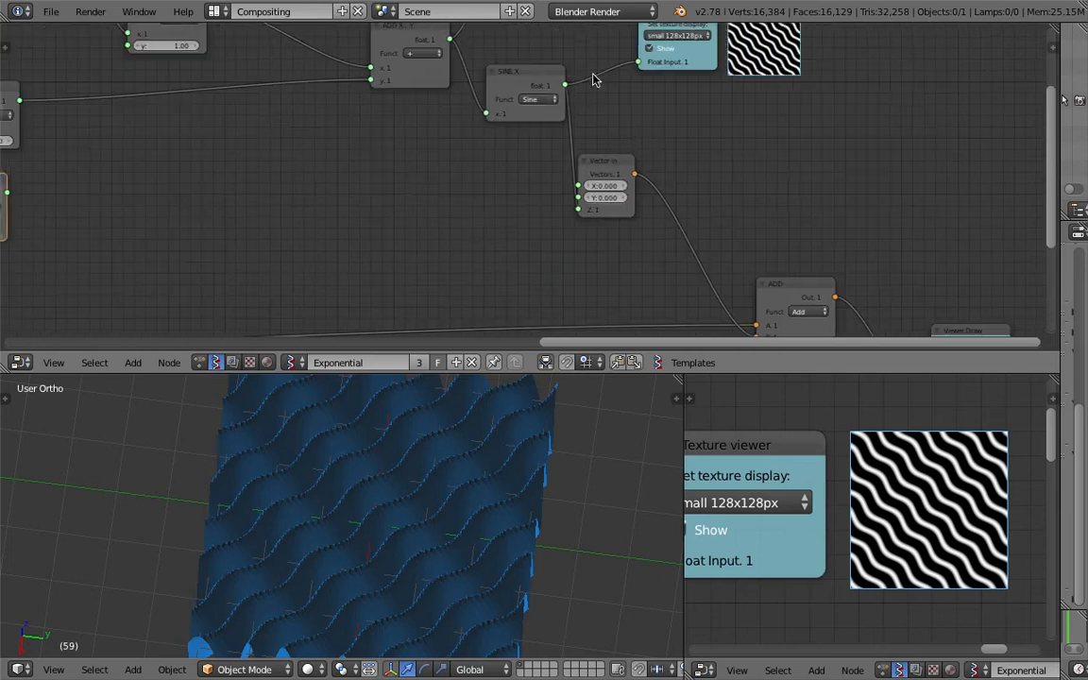
# - Examine the Plane node's grid settings again and compare them with the mesh from several angles
pyautogui.scroll(-3, 521, 198)
pyautogui.moveTo(463, 201); pyautogui.dragTo(806, 209, button='middle')
pyautogui.moveTo(598, 212); pyautogui.dragTo(937, 233, button='middle')
pyautogui.moveTo(492, 205); pyautogui.dragTo(736, 209, button='middle')
pyautogui.moveTo(516, 226); pyautogui.dragTo(567, 91, button='middle')
pyautogui.moveTo(272, 233); pyautogui.dragTo(215, 233)
pyautogui.scroll(-4, 579, 151)
pyautogui.scroll(5, 508, 124)
pyautogui.moveTo(510, 106); pyautogui.dragTo(524, 179, button='middle')
pyautogui.moveTo(492, 134); pyautogui.dragTo(450, 103)
pyautogui.moveTo(303, 282); pyautogui.dragTo(419, 133, button='middle')
pyautogui.scroll(3, 314, 219)
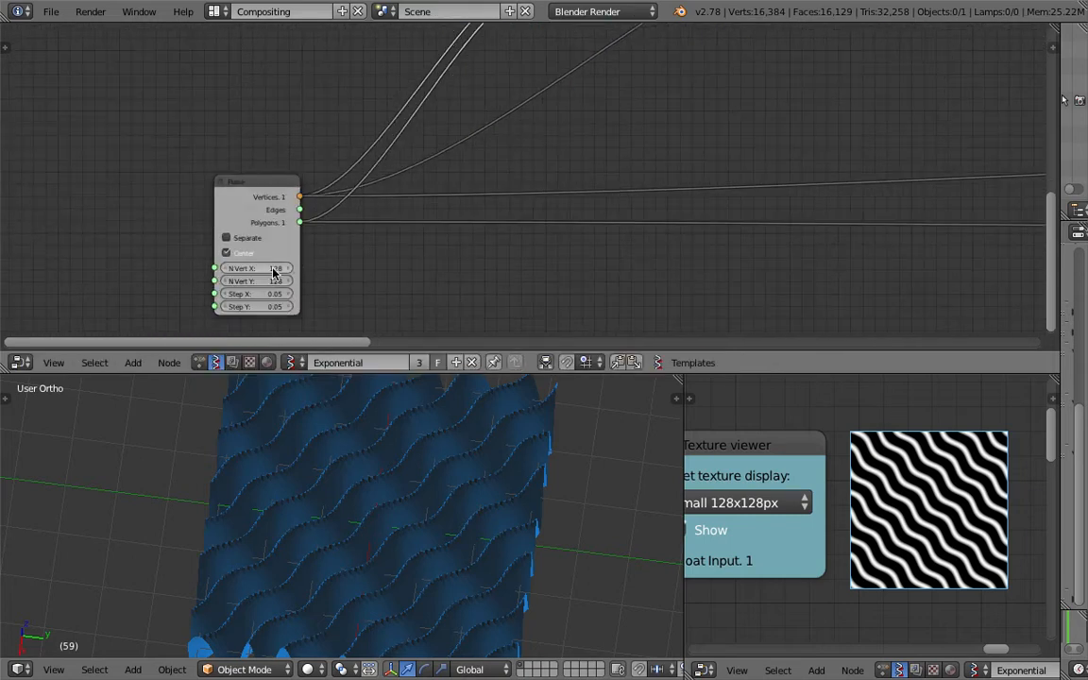
pyautogui.scroll(2, 255, 282)
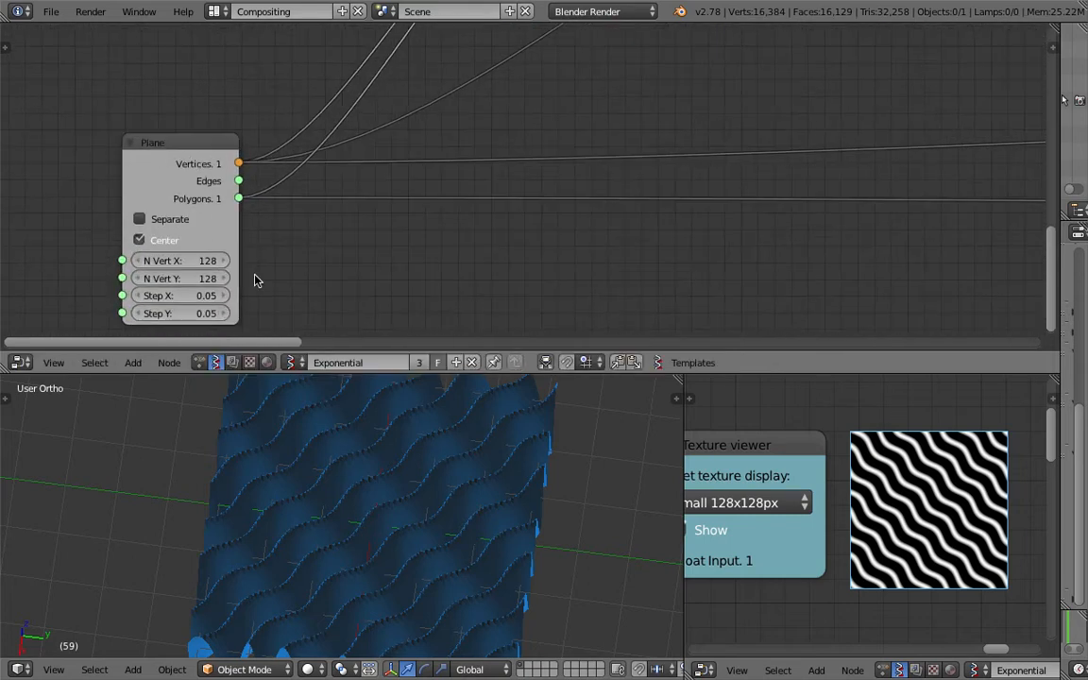
pyautogui.moveTo(358, 285); pyautogui.dragTo(325, 259, button='middle')
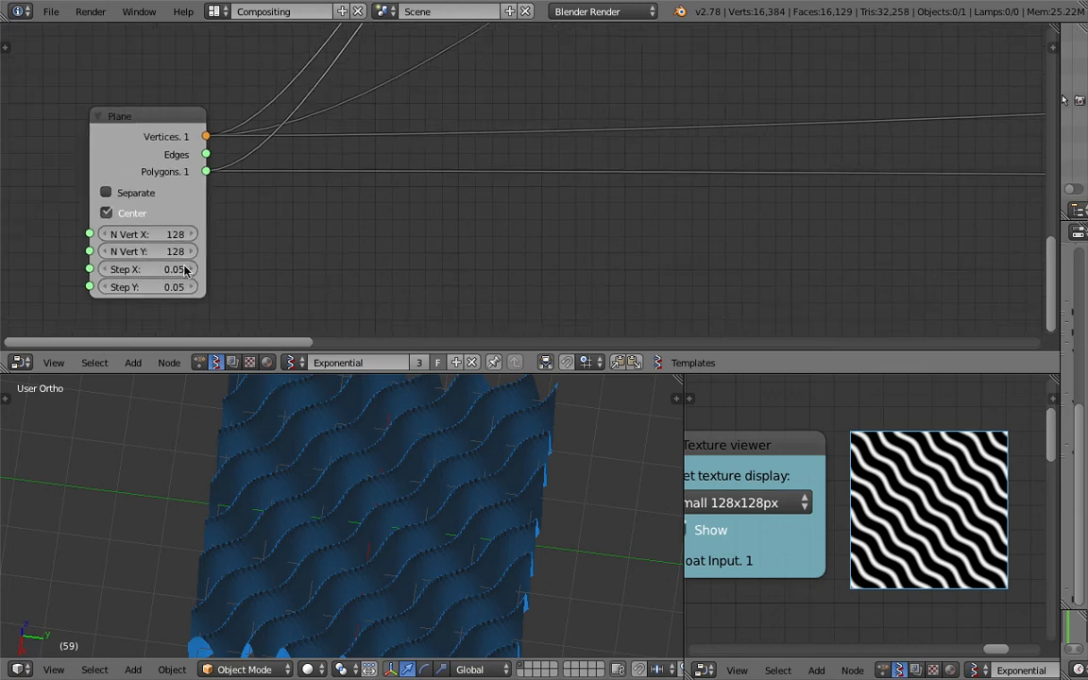
pyautogui.moveTo(366, 512)
pyautogui.mouseDown(button='middle')
pyautogui.moveTo(336, 452)
pyautogui.moveTo(349, 532)
pyautogui.moveTo(416, 527)
pyautogui.mouseUp(button='middle')
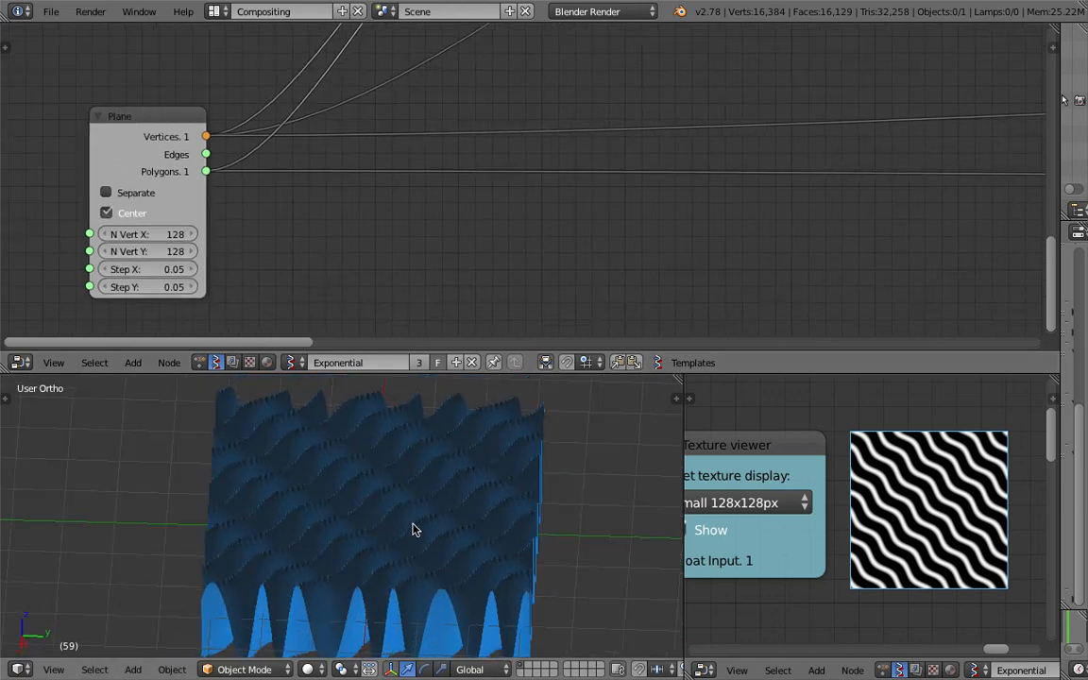
pyautogui.moveTo(493, 462)
pyautogui.mouseDown(button='middle')
pyautogui.moveTo(509, 565)
pyautogui.moveTo(481, 564)
pyautogui.moveTo(502, 605)
pyautogui.mouseUp(button='middle')
# - Follow the Plane's vertices to the first Viewer Draw node and through the Rotation node to the Vector out node
pyautogui.scroll(-4, 575, 115)
pyautogui.moveTo(573, 151); pyautogui.dragTo(454, 284, button='middle')
pyautogui.moveTo(493, 179)
pyautogui.mouseDown(button='middle')
pyautogui.moveTo(461, 230)
pyautogui.moveTo(410, 223)
pyautogui.mouseUp(button='middle')
pyautogui.moveTo(523, 338); pyautogui.dragTo(500, 241, button='middle')
pyautogui.moveTo(91, 192); pyautogui.dragTo(94, 170)
pyautogui.moveTo(126, 283); pyautogui.dragTo(120, 339, button='middle')
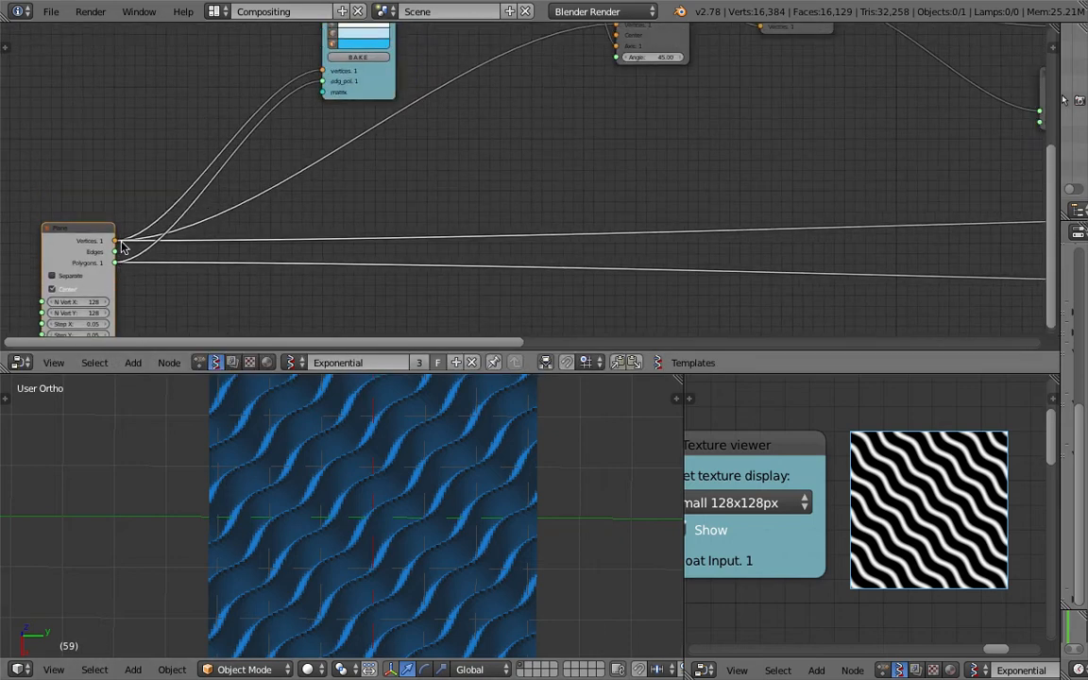
pyautogui.moveTo(331, 210); pyautogui.dragTo(314, 253, button='middle')
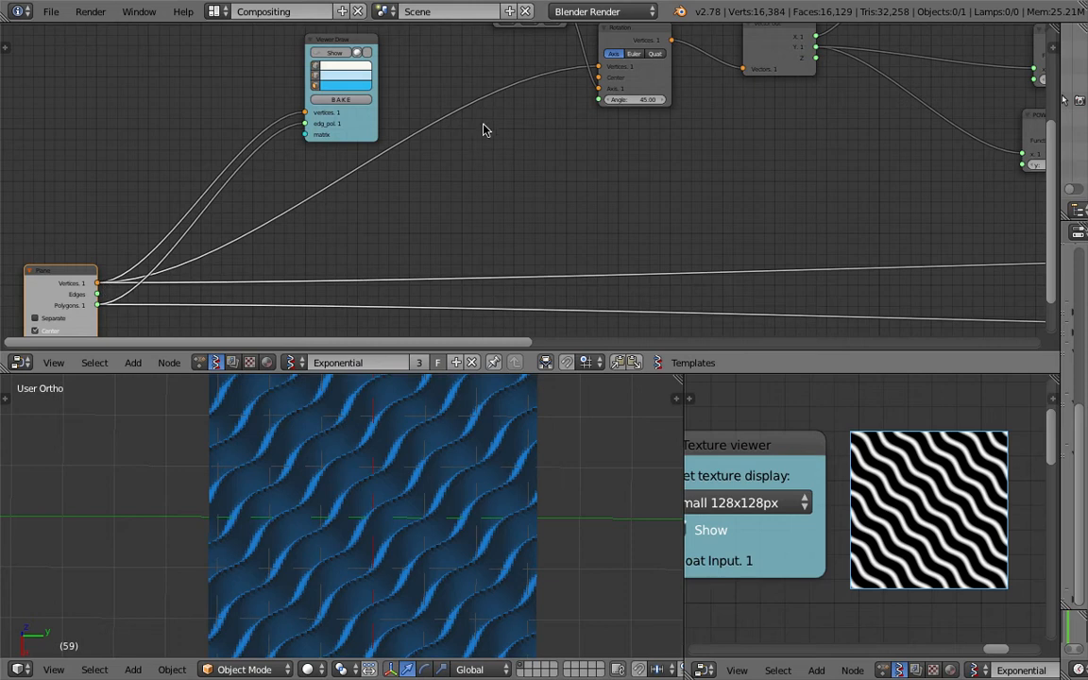
pyautogui.moveTo(543, 93); pyautogui.dragTo(518, 173, button='middle')
pyautogui.moveTo(484, 232); pyautogui.dragTo(489, 195, button='middle')
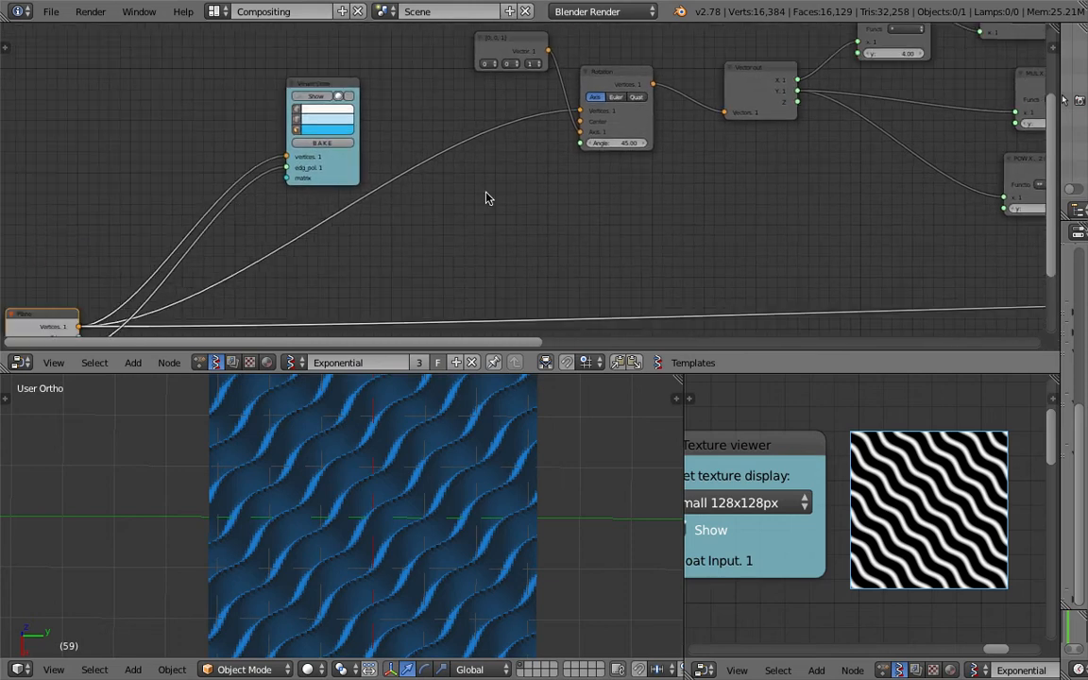
pyautogui.moveTo(378, 444); pyautogui.dragTo(349, 507, button='middle')
pyautogui.scroll(2, 575, 134)
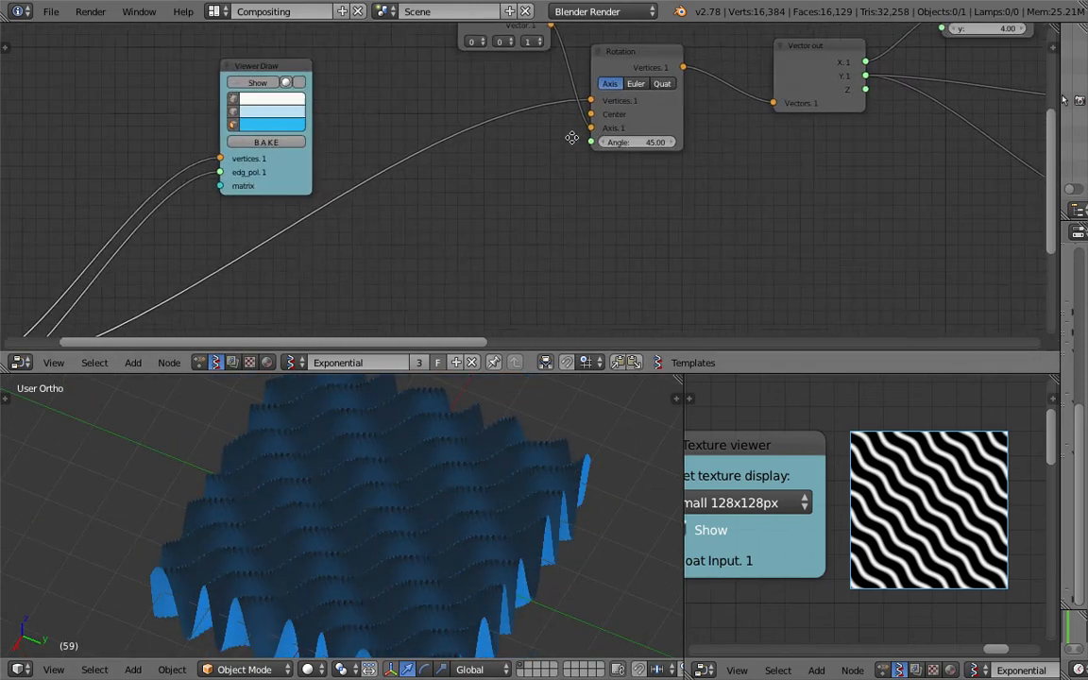
pyautogui.moveTo(598, 131); pyautogui.dragTo(555, 189, button='middle')
pyautogui.moveTo(517, 420); pyautogui.dragTo(510, 461, button='middle')
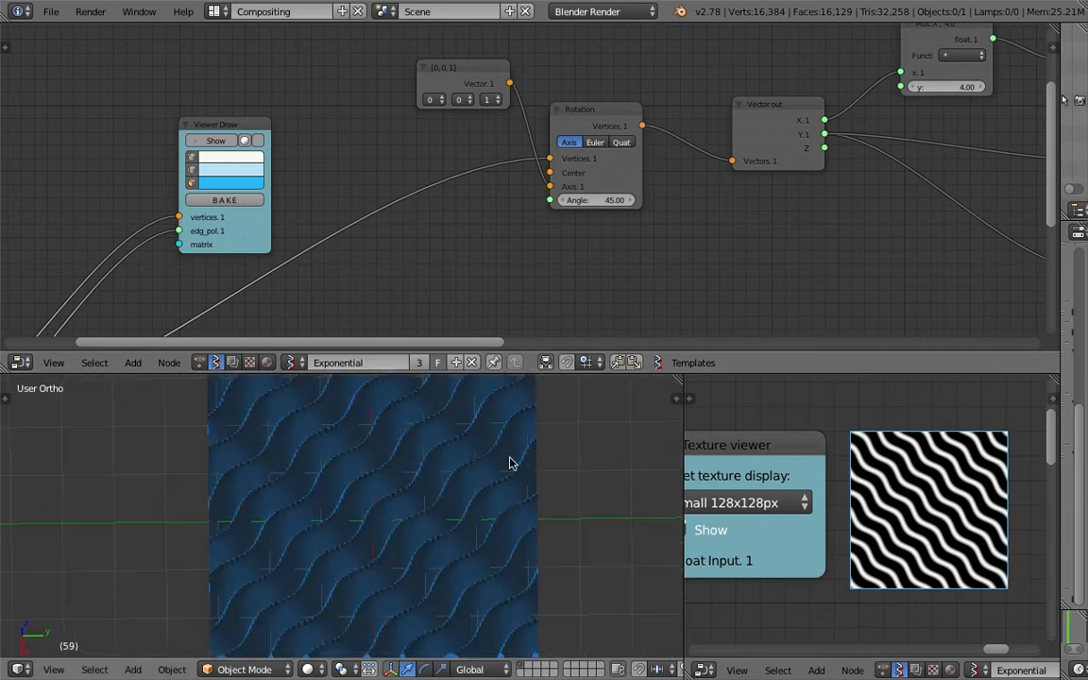
# - Set the angle of the Rotation node that feeds the Vector out node to 0
pyautogui.click(611, 202)
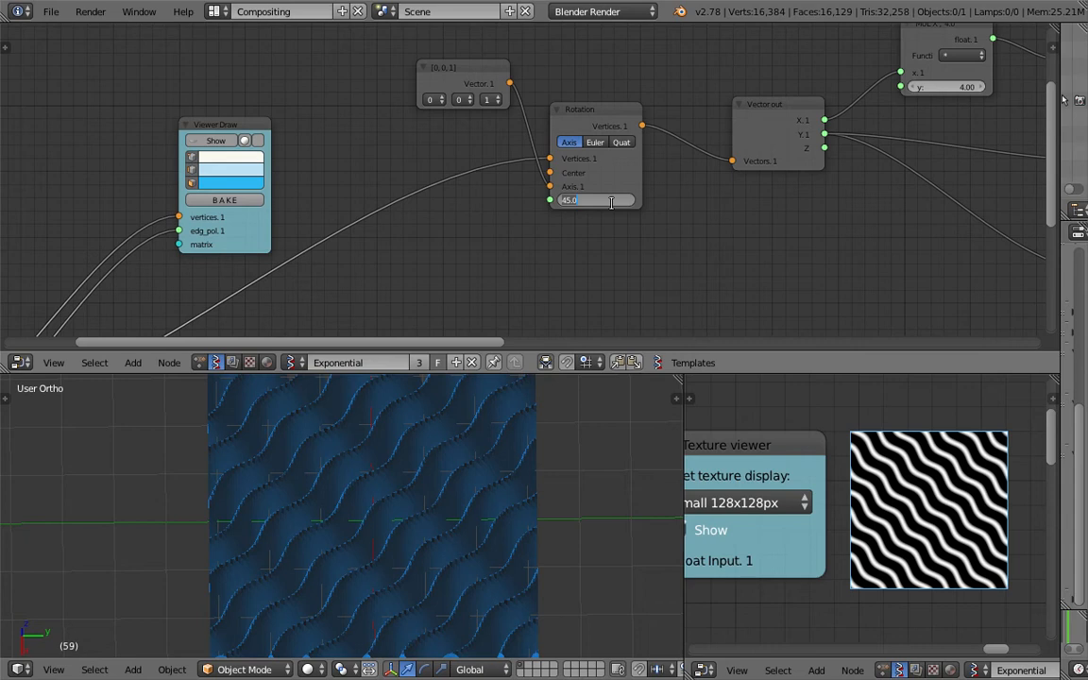
pyautogui.press('Return')
pyautogui.moveTo(470, 547)
pyautogui.mouseDown(button='middle')
pyautogui.moveTo(451, 531)
pyautogui.moveTo(507, 512)
pyautogui.moveTo(488, 540)
pyautogui.moveTo(651, 549)
pyautogui.moveTo(666, 603)
pyautogui.moveTo(803, 546)
pyautogui.mouseUp(button='middle')
pyautogui.moveTo(899, 478); pyautogui.dragTo(846, 470, button='middle')
pyautogui.scroll(4, 881, 489)
pyautogui.scroll(-5, 881, 489)
pyautogui.moveTo(710, 277); pyautogui.dragTo(572, 271, button='middle')
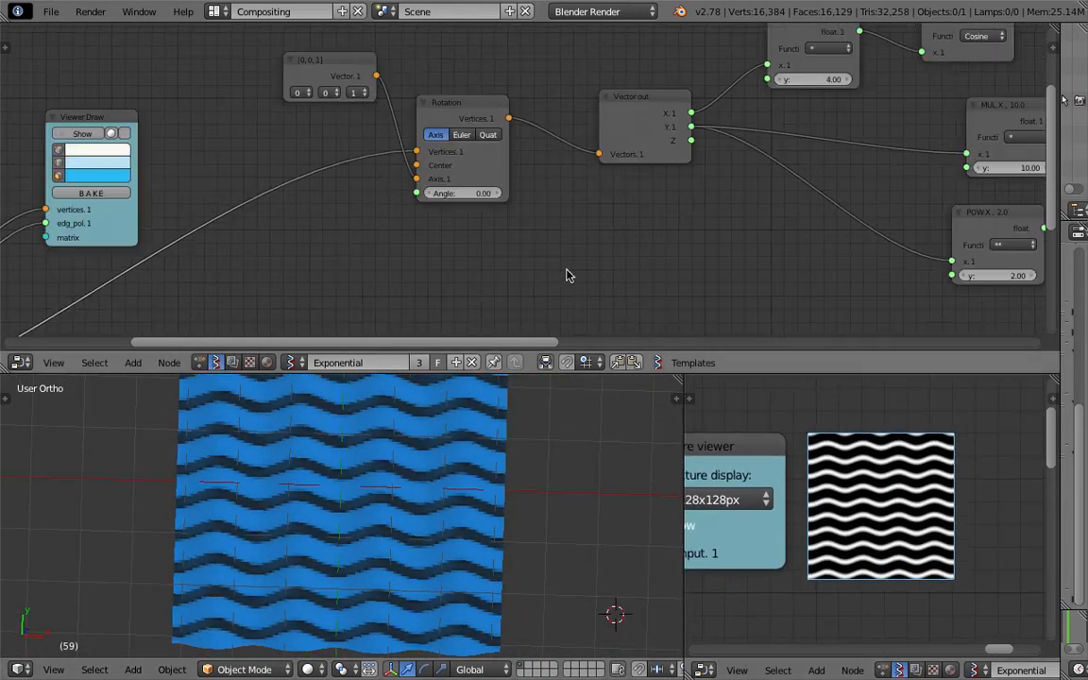
# - Shift the Rotation, axis vector and Vector out nodes slightly back toward the start of the chain
pyautogui.moveTo(414, 102); pyautogui.dragTo(367, 111)
pyautogui.moveTo(326, 59); pyautogui.dragTo(287, 57)
pyautogui.moveTo(470, 141); pyautogui.dragTo(294, 141, button='middle')
pyautogui.moveTo(379, 146); pyautogui.dragTo(295, 186, button='middle')
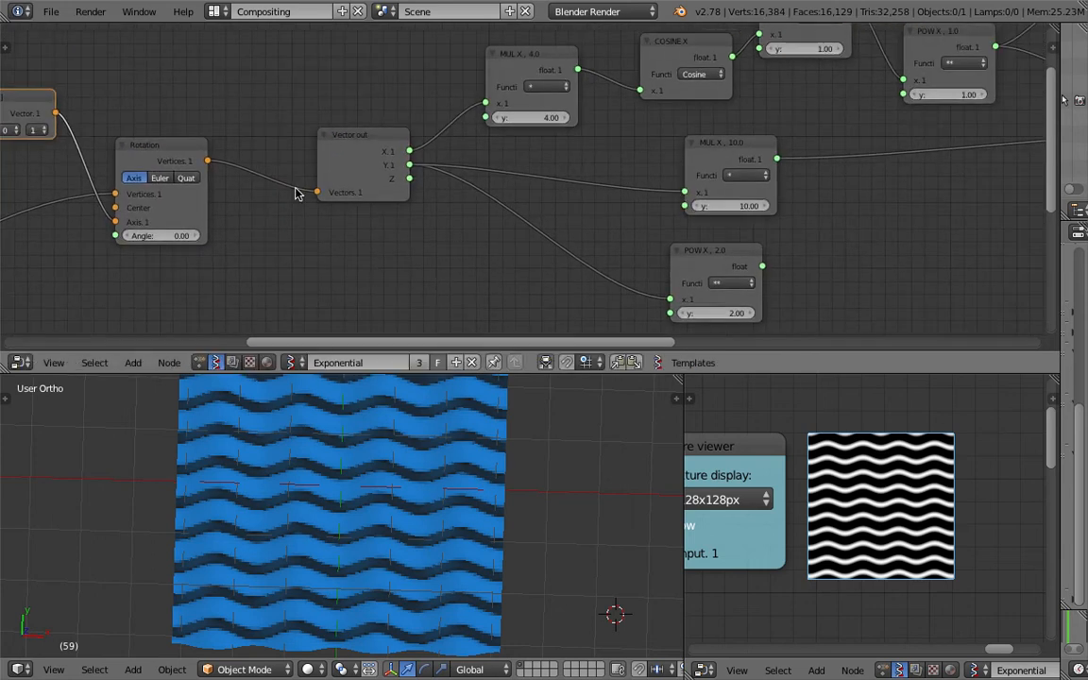
pyautogui.scroll(1, 307, 192)
pyautogui.moveTo(338, 131); pyautogui.dragTo(312, 109)
# - Move the multiply node linked to the X output slightly and set its y value to 1
pyautogui.moveTo(401, 128); pyautogui.dragTo(306, 195, button='middle')
pyautogui.click(397, 87)
pyautogui.moveTo(397, 87); pyautogui.dragTo(378, 71)
pyautogui.click(371, 139)
pyautogui.write('1')
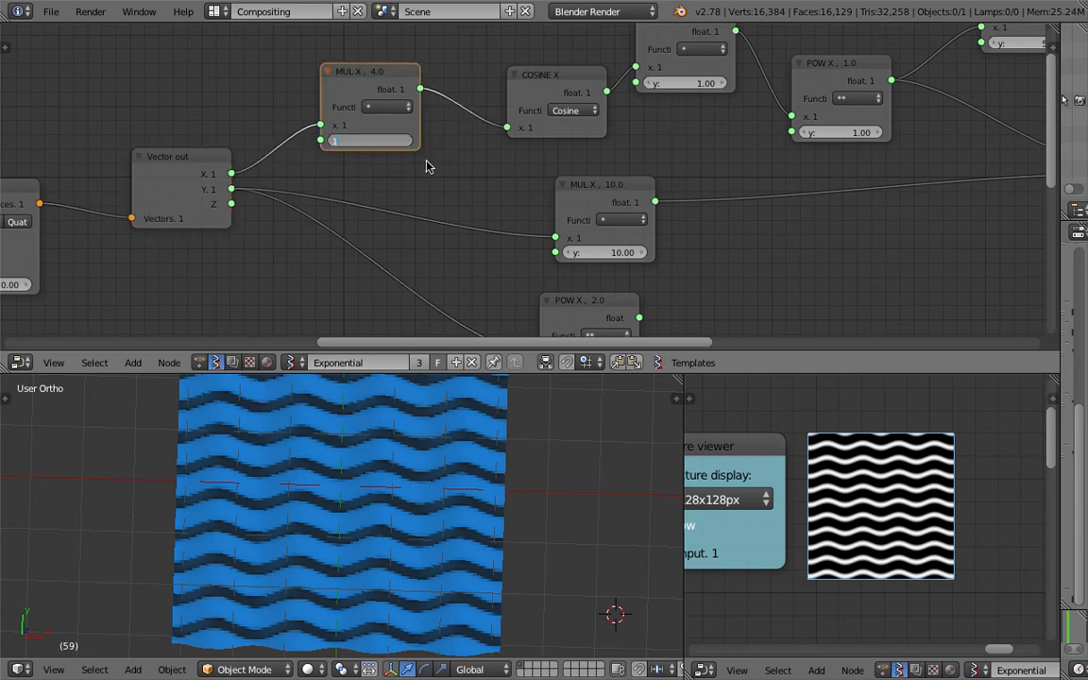
pyautogui.press('Return')
# - Try a y value of 0 on the multiply node before the cosine, and restore it to 1
pyautogui.click(393, 140)
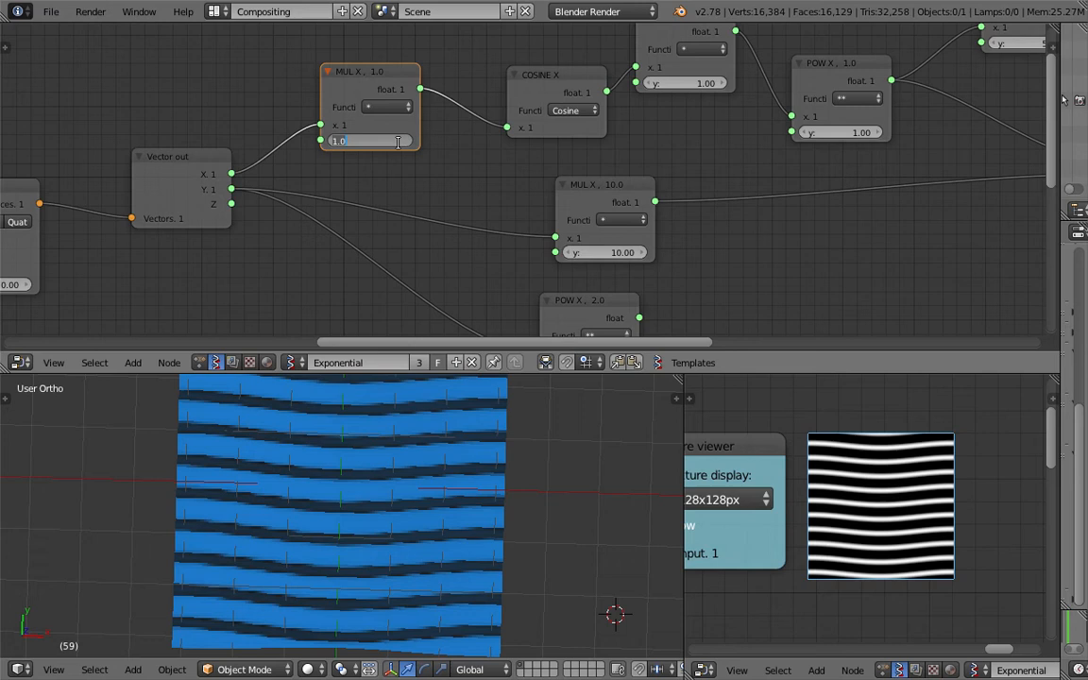
pyautogui.write('0')
pyautogui.press('Return')
pyautogui.click(398, 142)
pyautogui.write('1')
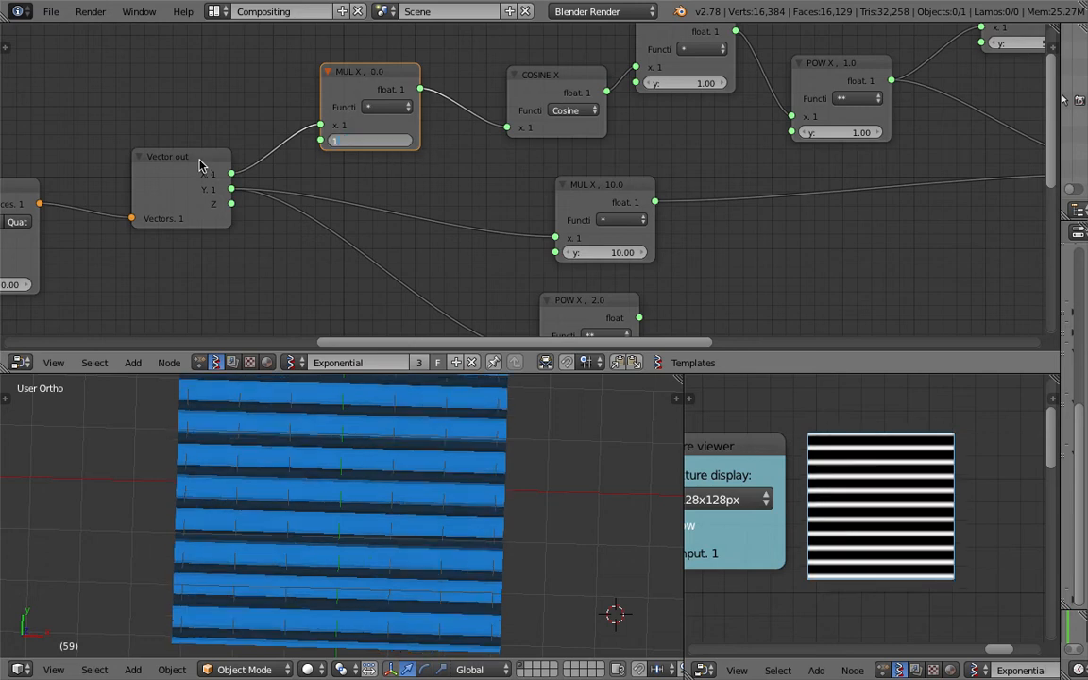
pyautogui.press('Return')
# - Nudge the Vector out node and the multiply node linked to its X output, and set that multiply node's y value to 10
pyautogui.moveTo(168, 198); pyautogui.dragTo(176, 201)
pyautogui.moveTo(318, 427); pyautogui.dragTo(311, 405, button='middle')
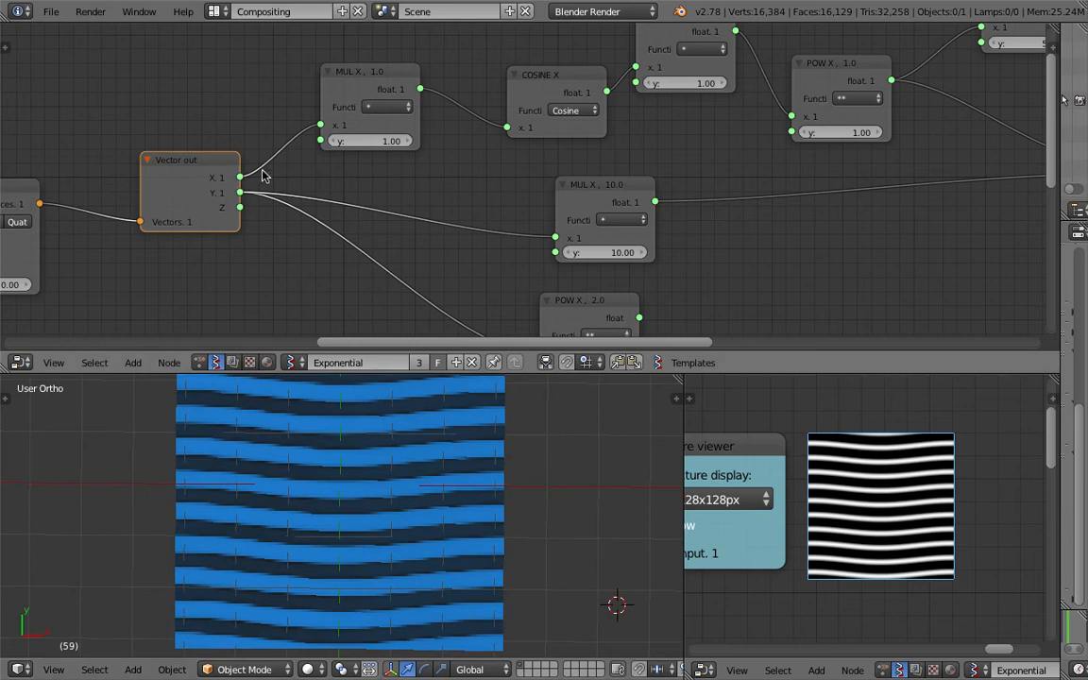
pyautogui.moveTo(257, 196); pyautogui.dragTo(235, 224, button='middle')
pyautogui.moveTo(293, 106); pyautogui.dragTo(300, 93)
pyautogui.click(337, 168)
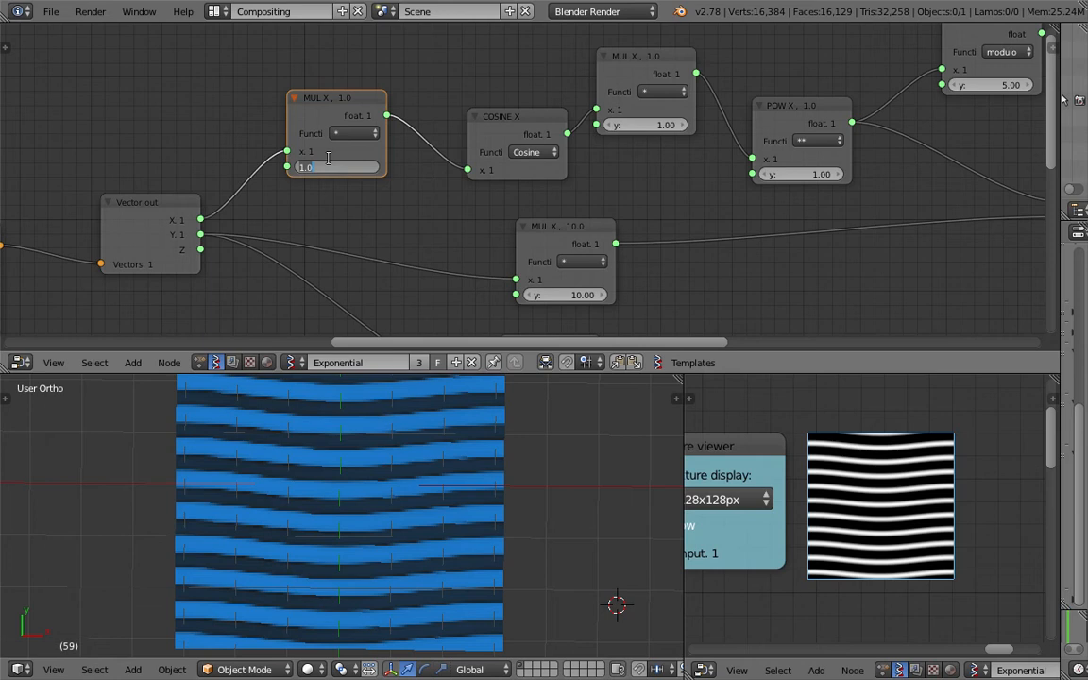
pyautogui.write('10')
pyautogui.press('Return')
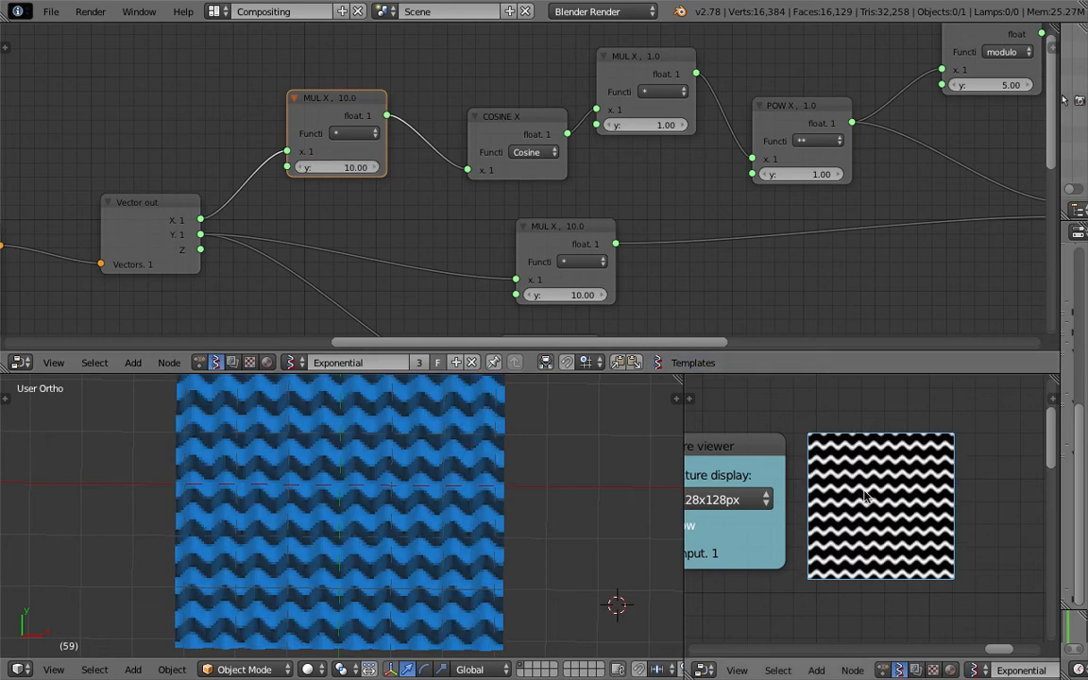
# - Move the cosine node closer to the multiply node before it and change its function to Sine
pyautogui.moveTo(374, 136); pyautogui.dragTo(371, 151, button='middle')
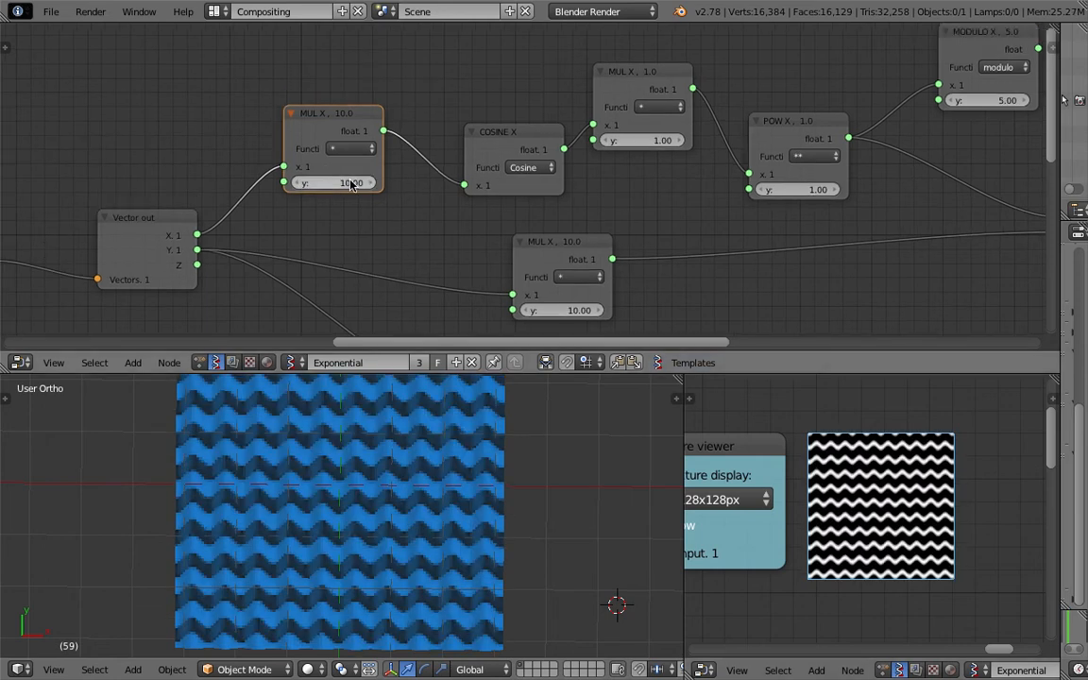
pyautogui.scroll(-2, 427, 170)
pyautogui.moveTo(462, 174); pyautogui.dragTo(438, 170, button='middle')
pyautogui.moveTo(480, 156); pyautogui.dragTo(438, 128)
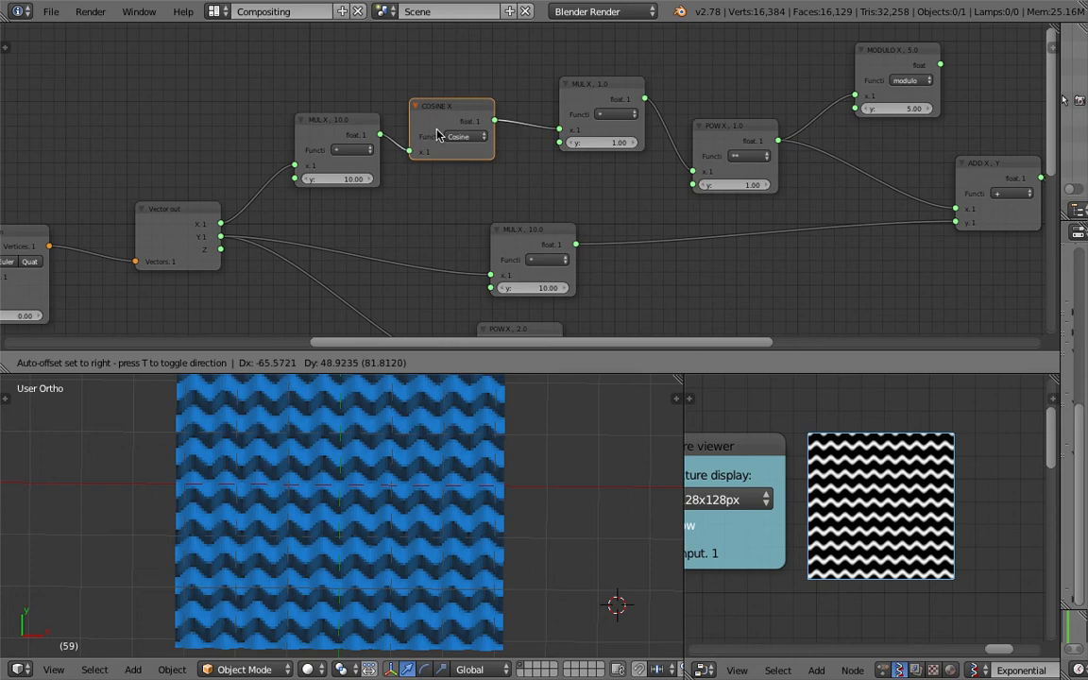
pyautogui.click(466, 136)
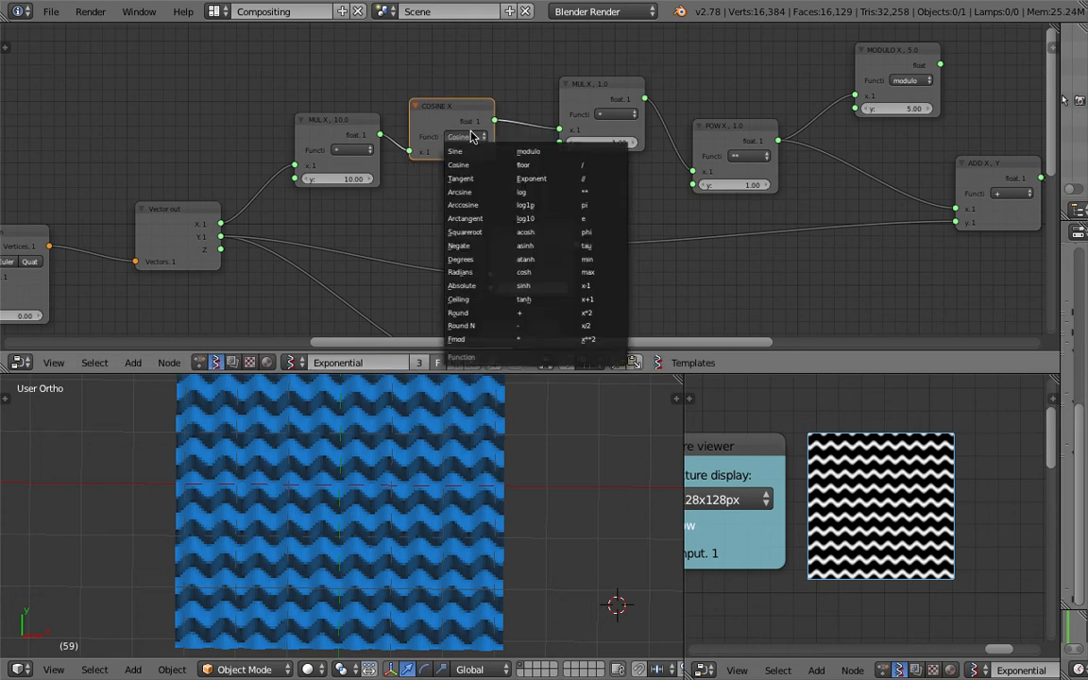
pyautogui.click(477, 154)
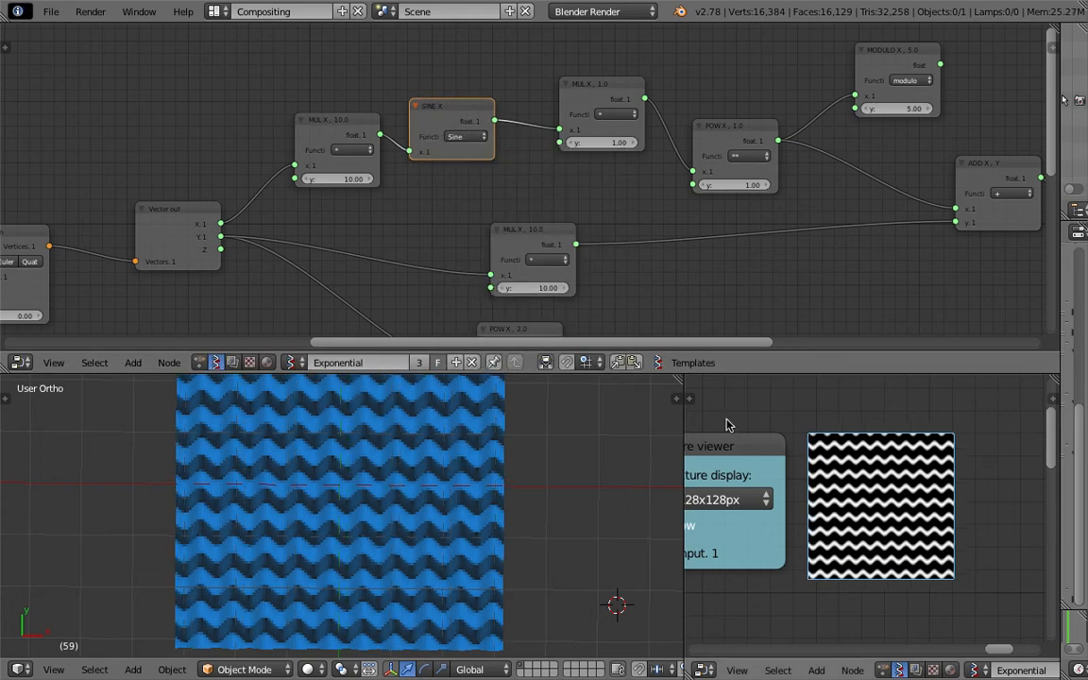
# - Shift the multiply node after the sine slightly and set its y value to 2
pyautogui.scroll(1, 533, 162)
pyautogui.moveTo(533, 162); pyautogui.dragTo(455, 192, button='middle')
pyautogui.scroll(1, 455, 191)
pyautogui.click(514, 104)
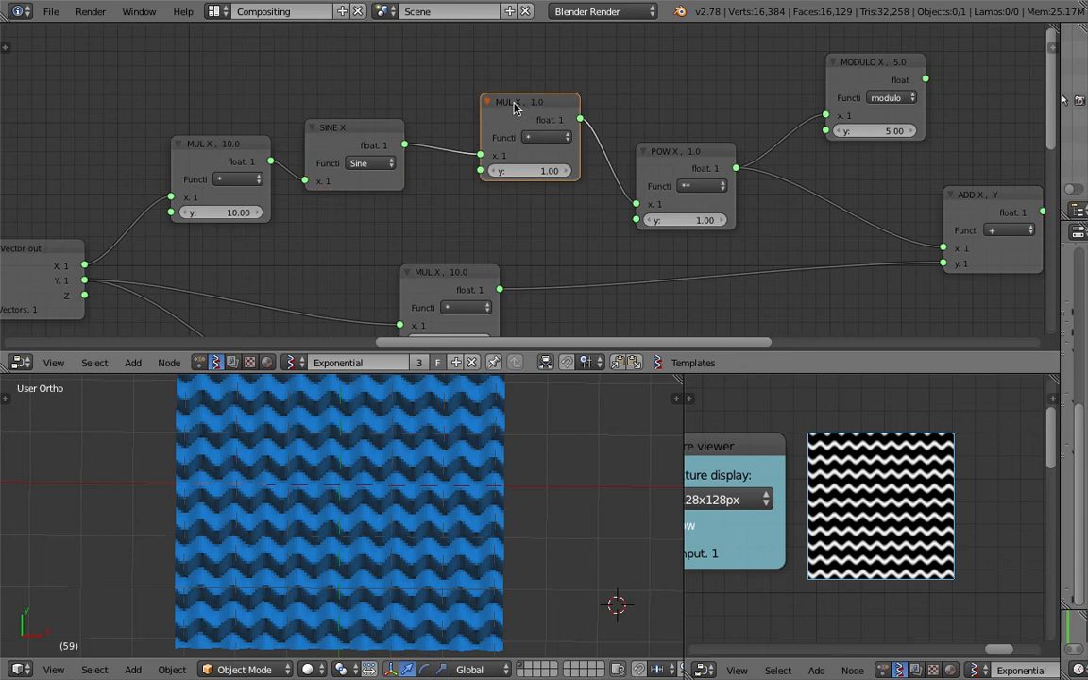
pyautogui.moveTo(514, 104); pyautogui.dragTo(494, 98)
pyautogui.click(518, 164)
pyautogui.write('2')
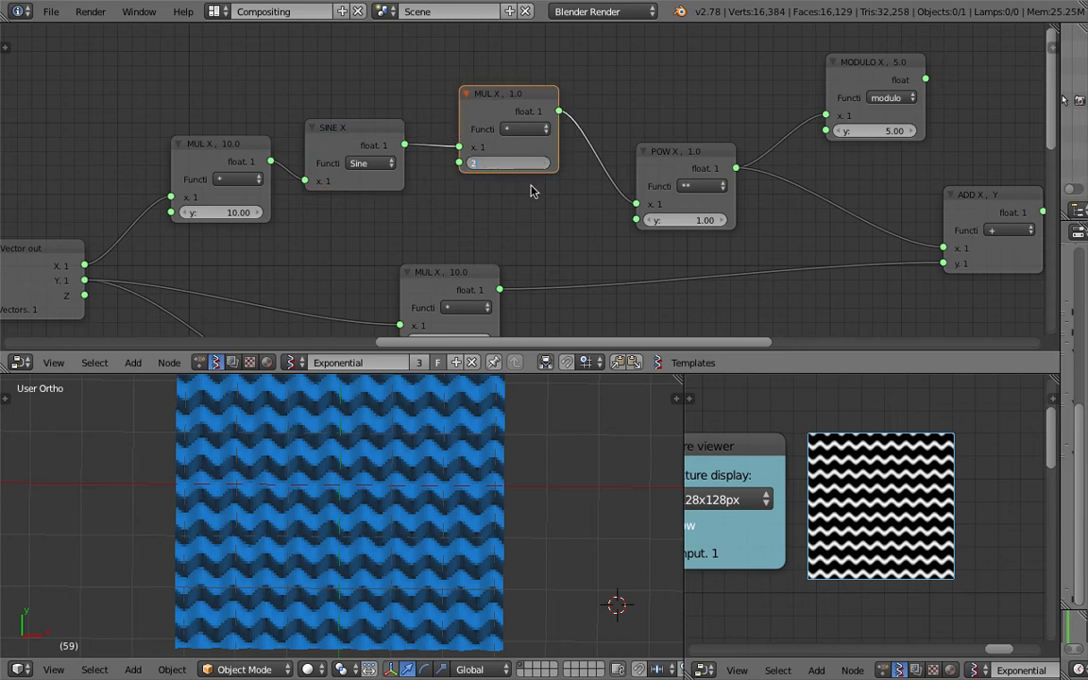
pyautogui.press('Return')
# - Try y values of 5 and 1 on the multiply node after the sine, and restore it to 2
pyautogui.click(511, 161)
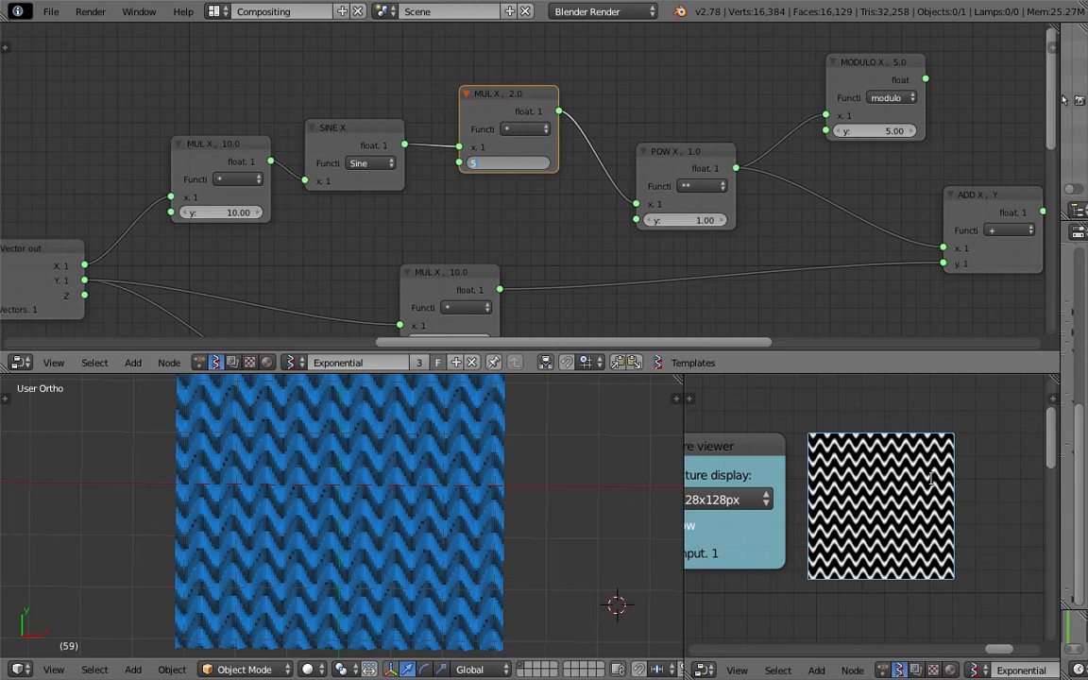
pyautogui.write('5')
pyautogui.press('Return')
pyautogui.scroll(2, 897, 510)
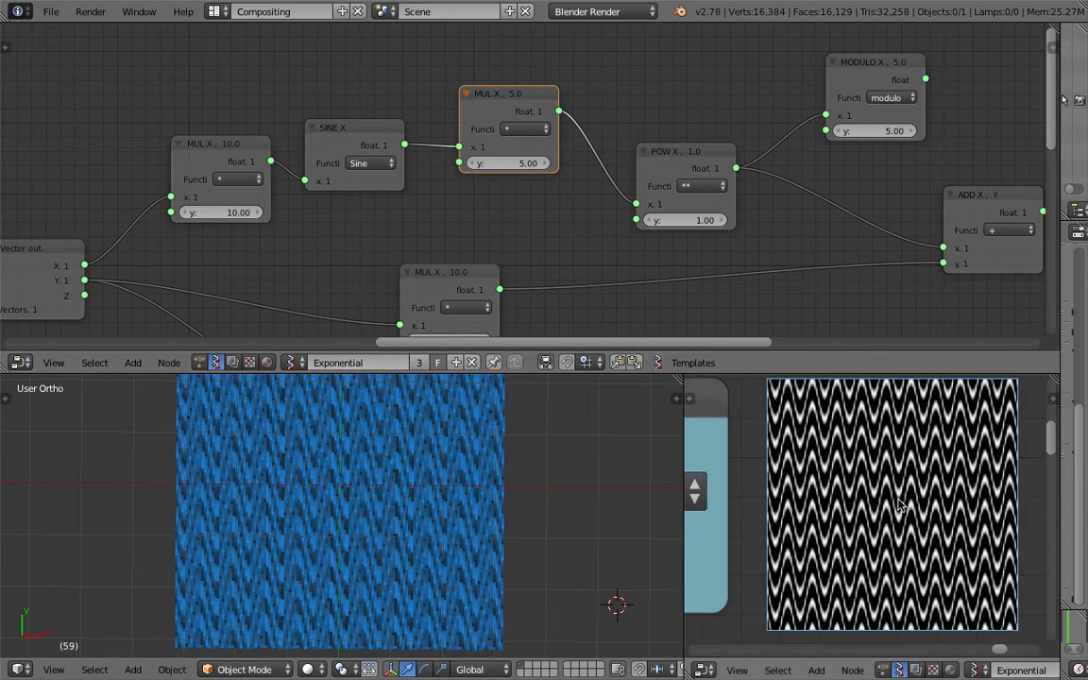
pyautogui.click(526, 164)
pyautogui.write('1')
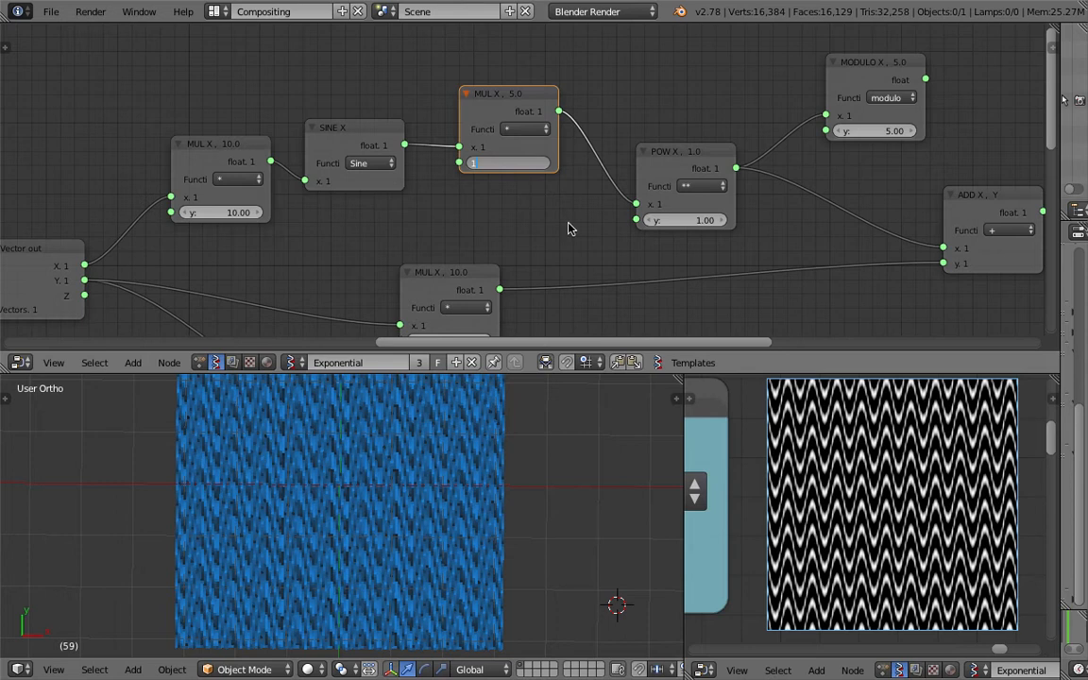
pyautogui.press('Return')
pyautogui.click(518, 164)
pyautogui.write('2')
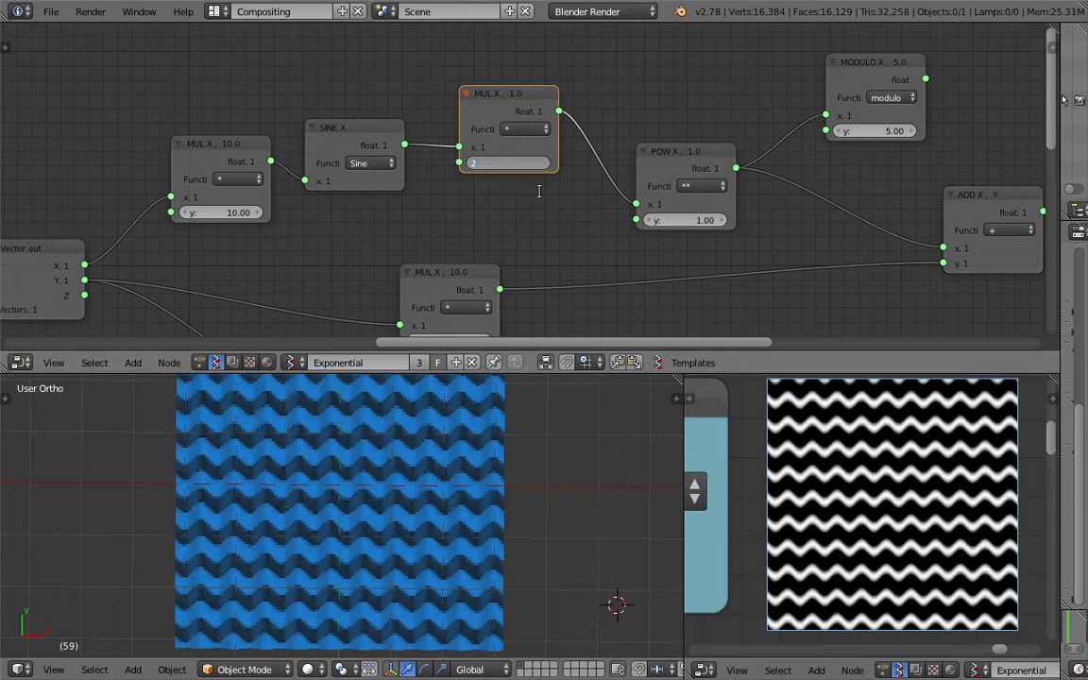
pyautogui.press('Return')
# - Nudge the multiply node after the sine, and set the y value of the multiply node before the sine to 5
pyautogui.moveTo(489, 99)
pyautogui.mouseDown()
pyautogui.moveTo(502, 87)
pyautogui.moveTo(482, 90)
pyautogui.mouseUp()
pyautogui.moveTo(300, 154); pyautogui.dragTo(420, 121, button='middle')
pyautogui.click(359, 180)
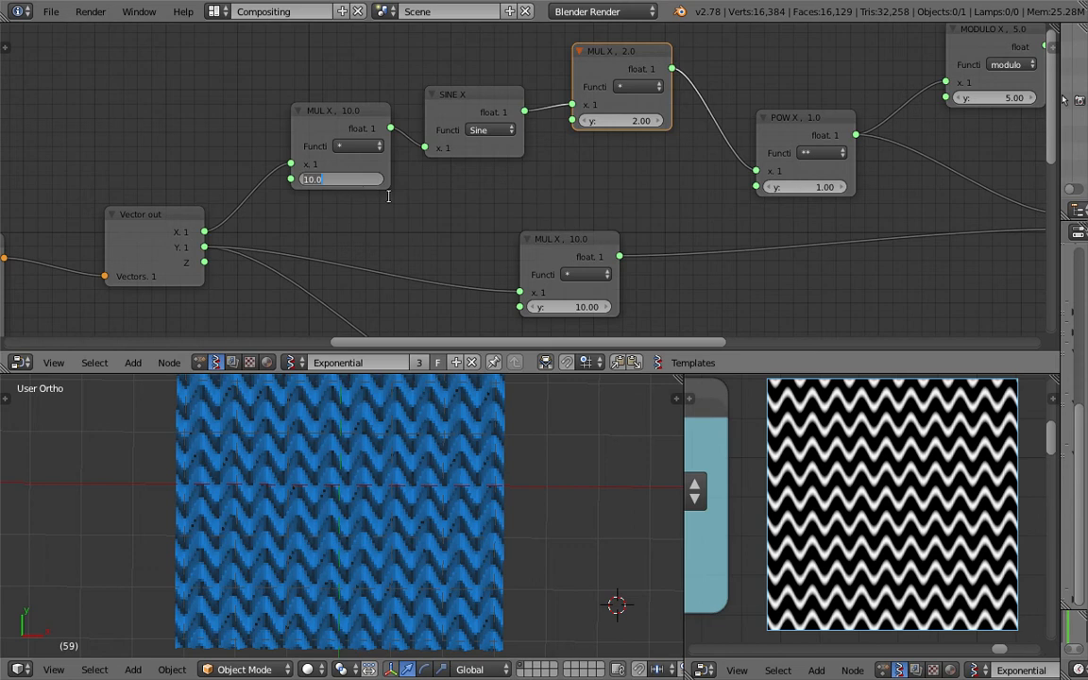
pyautogui.write('5')
pyautogui.press('Return')
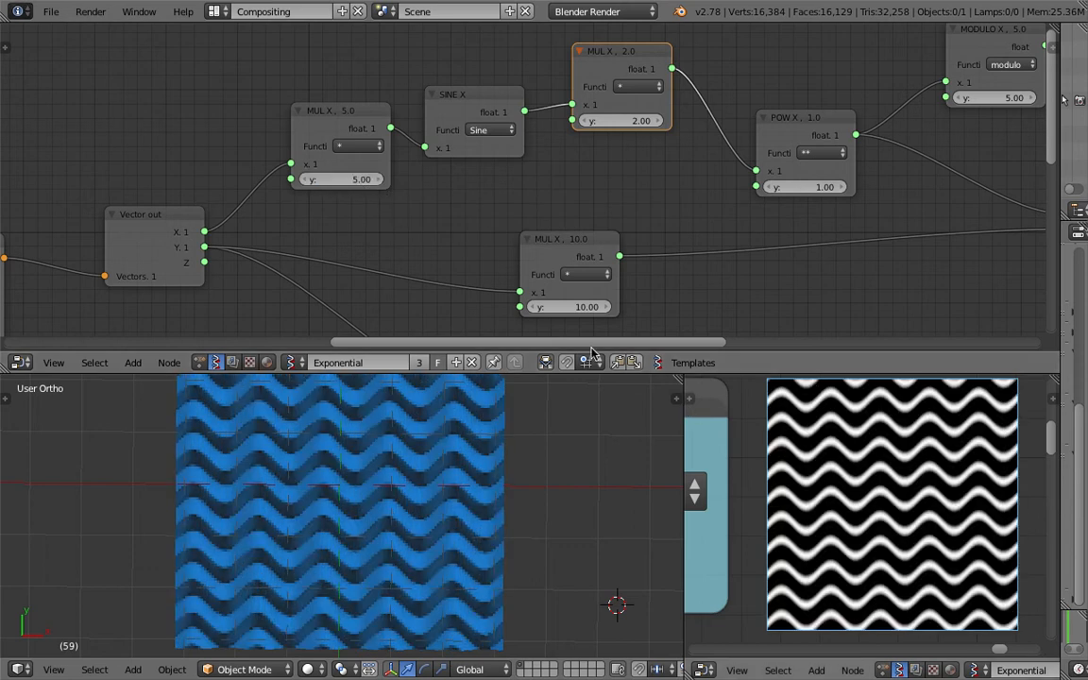
# - Try an exponent of 2 on the power node that feeds the add node, and restore it to 1
pyautogui.scroll(-3, 504, 193)
pyautogui.moveTo(560, 192); pyautogui.dragTo(435, 199, button='middle')
pyautogui.scroll(3, 454, 203)
pyautogui.press('Return')
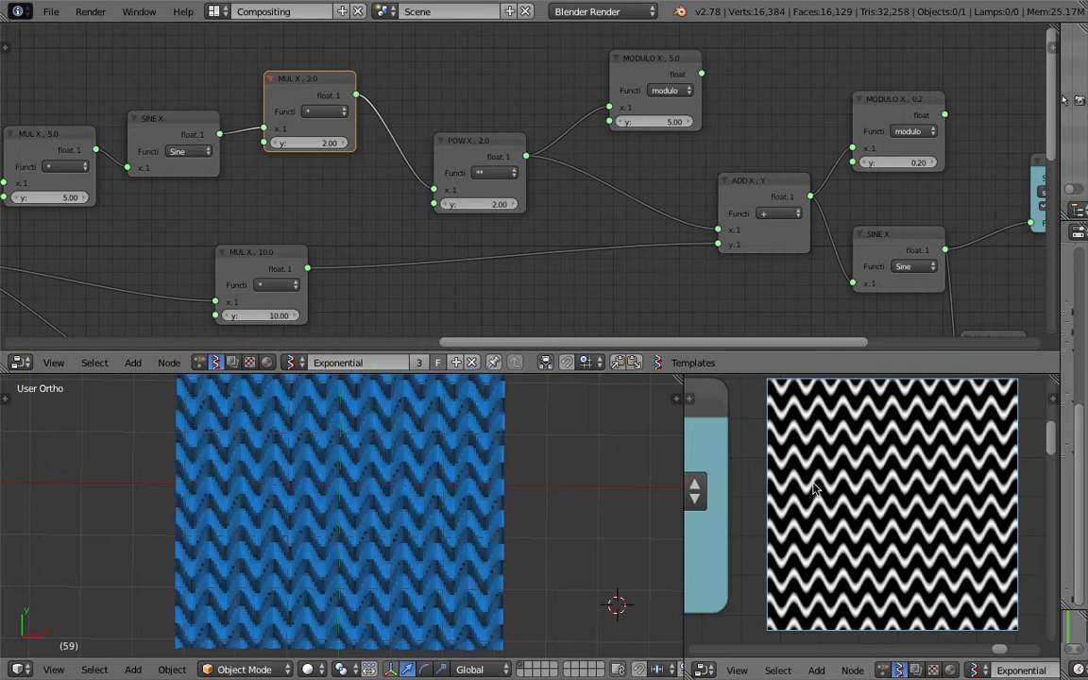
pyautogui.click(451, 202)
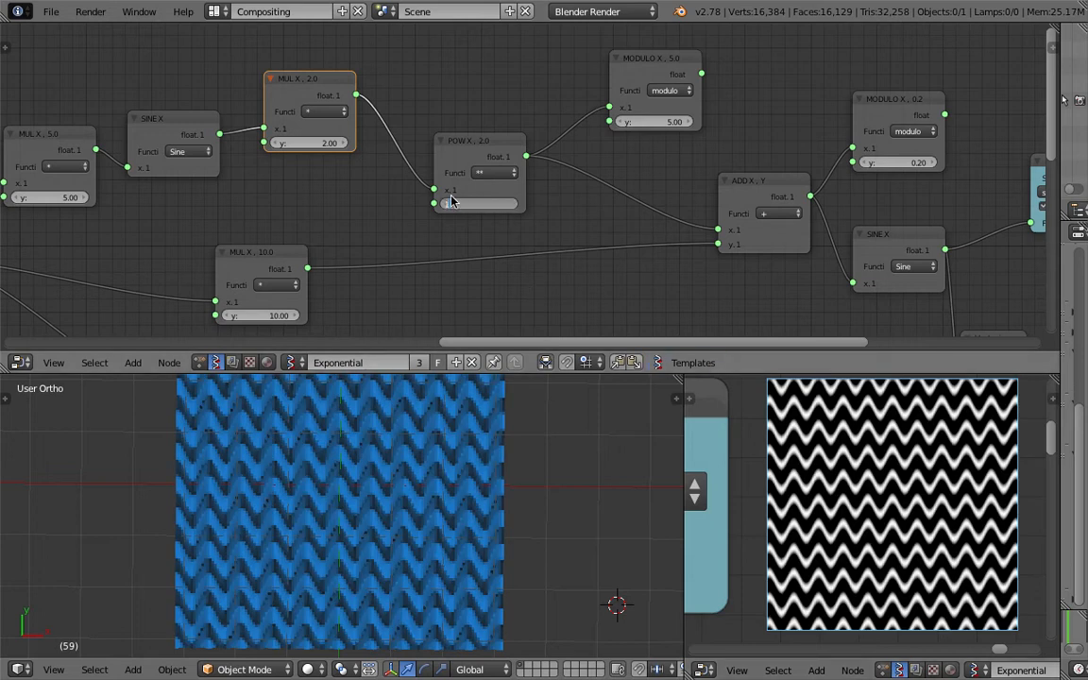
pyautogui.press('Return')
# - Reposition the power node, the 5.0 modulo node and the multiply node linked to the Y output to tidy the chain
pyautogui.moveTo(479, 154); pyautogui.dragTo(444, 141)
pyautogui.moveTo(559, 162); pyautogui.dragTo(450, 174, button='middle')
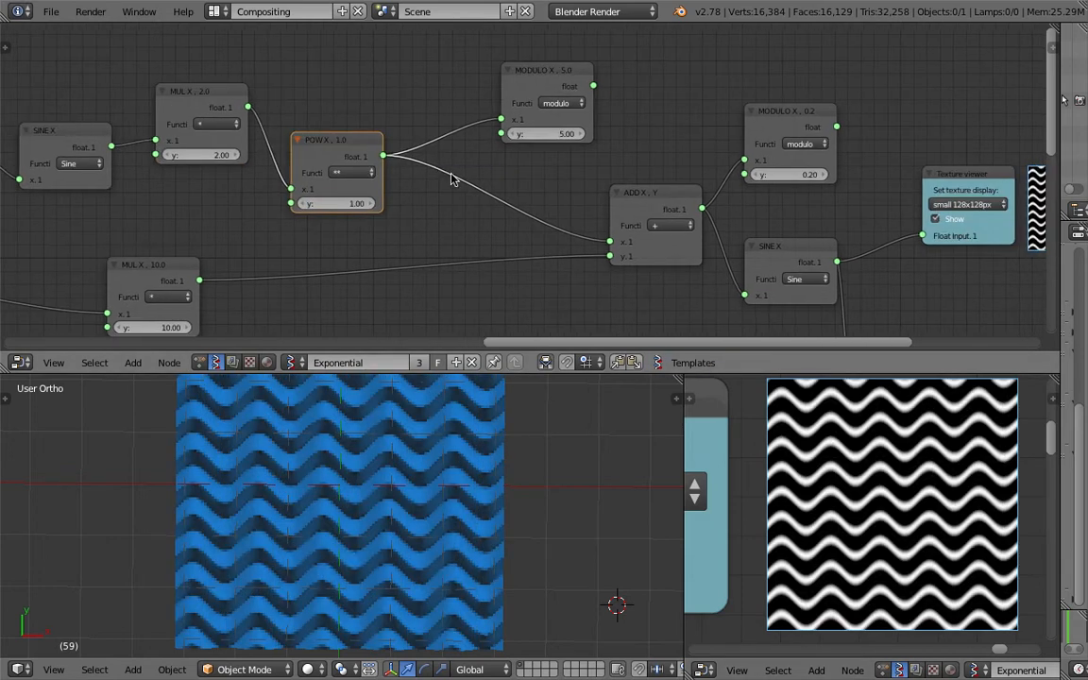
pyautogui.moveTo(532, 72); pyautogui.dragTo(462, 56)
pyautogui.moveTo(297, 268); pyautogui.dragTo(424, 208, button='middle')
pyautogui.moveTo(368, 160); pyautogui.dragTo(395, 132)
pyautogui.moveTo(383, 151); pyautogui.dragTo(480, 154, button='middle')
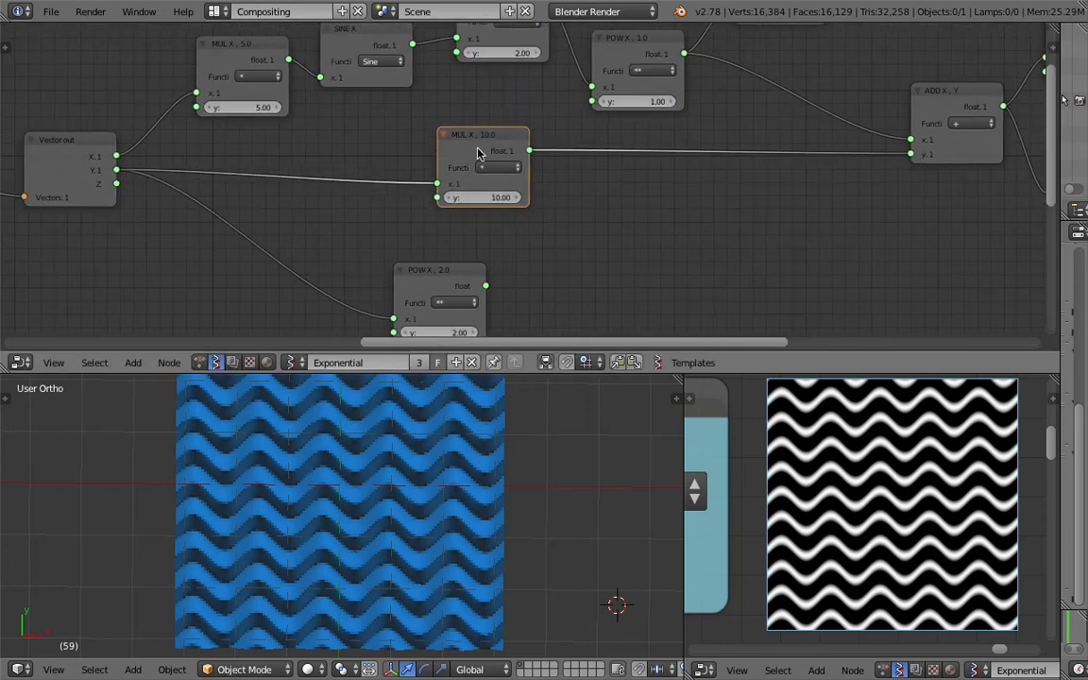
# - Try y values of 1, 2 and 3 on the multiply node linked to the Y output
pyautogui.click(490, 200)
pyautogui.write('1')
pyautogui.press('Return')
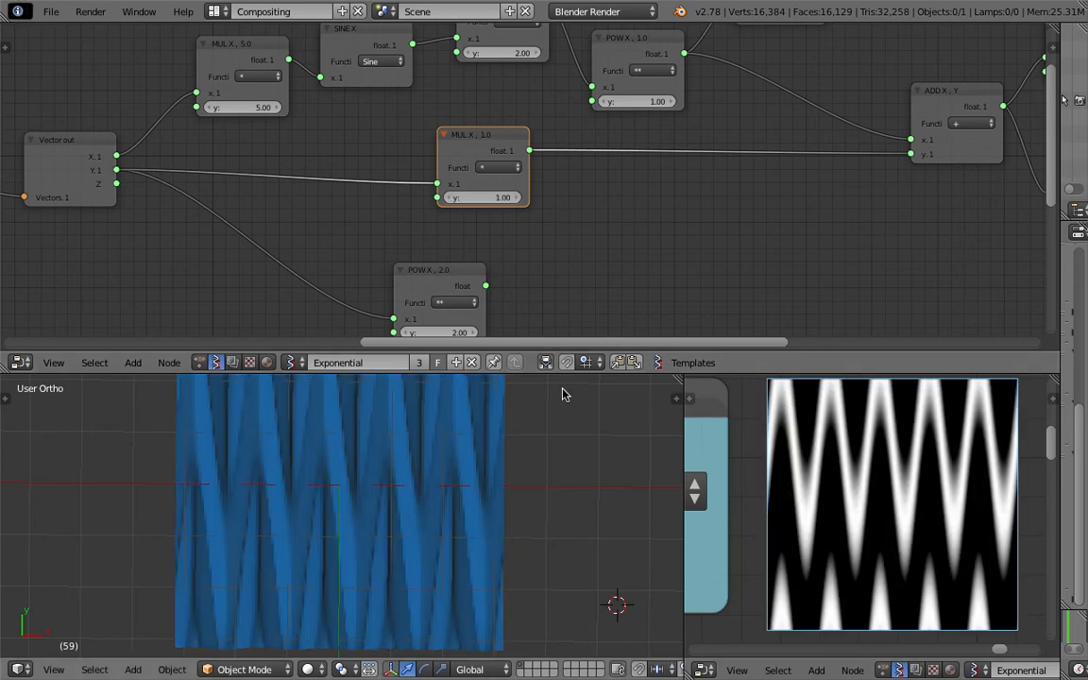
pyautogui.click(501, 198)
pyautogui.write('2')
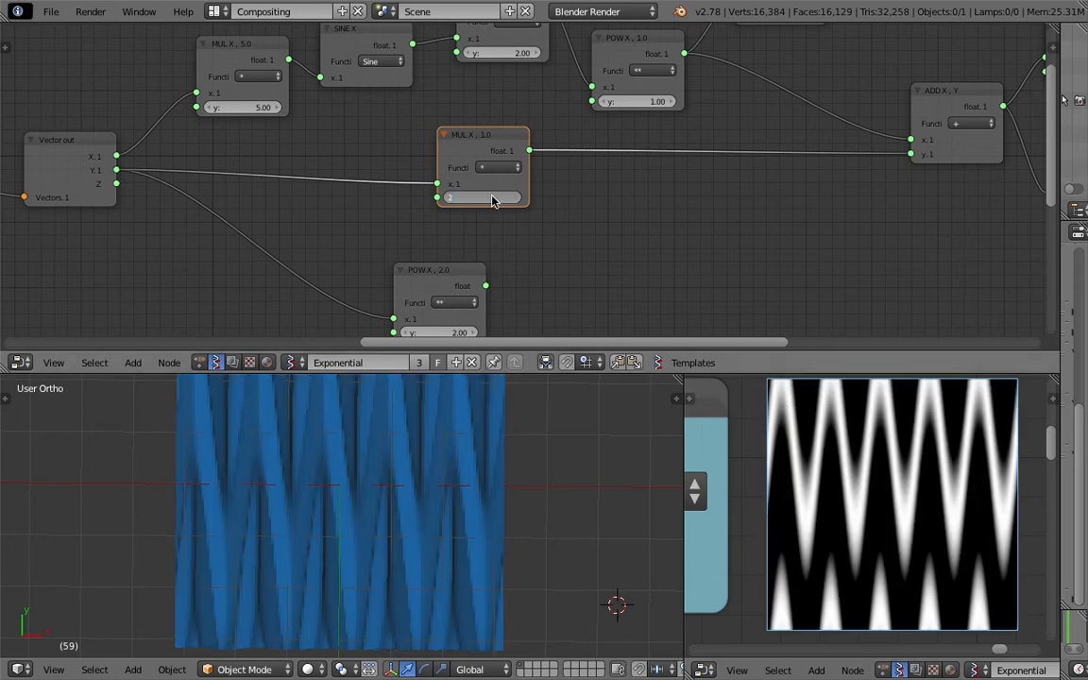
pyautogui.press('Return')
pyautogui.click(498, 200)
pyautogui.write('3')
pyautogui.press('Return')
# - Try y values of 4 and 5 on the multiply node linked to the Y output, and restore it to 10
pyautogui.click(503, 199)
pyautogui.write('4')
pyautogui.press('Return')
pyautogui.click(502, 198)
pyautogui.write('5')
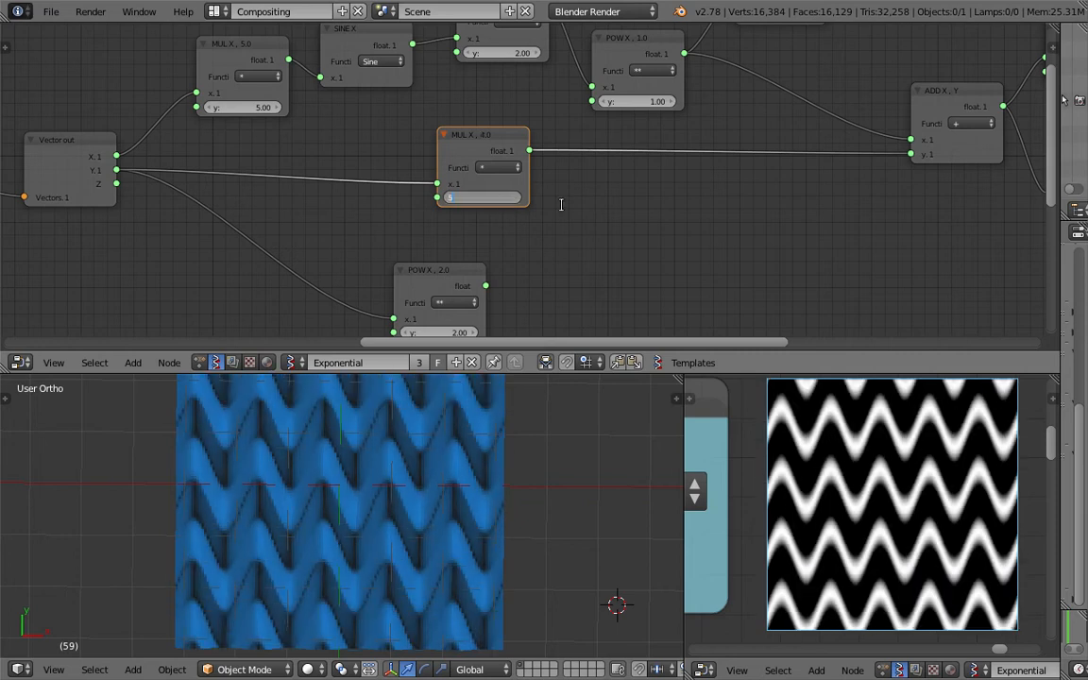
pyautogui.press('Return')
pyautogui.click(508, 200)
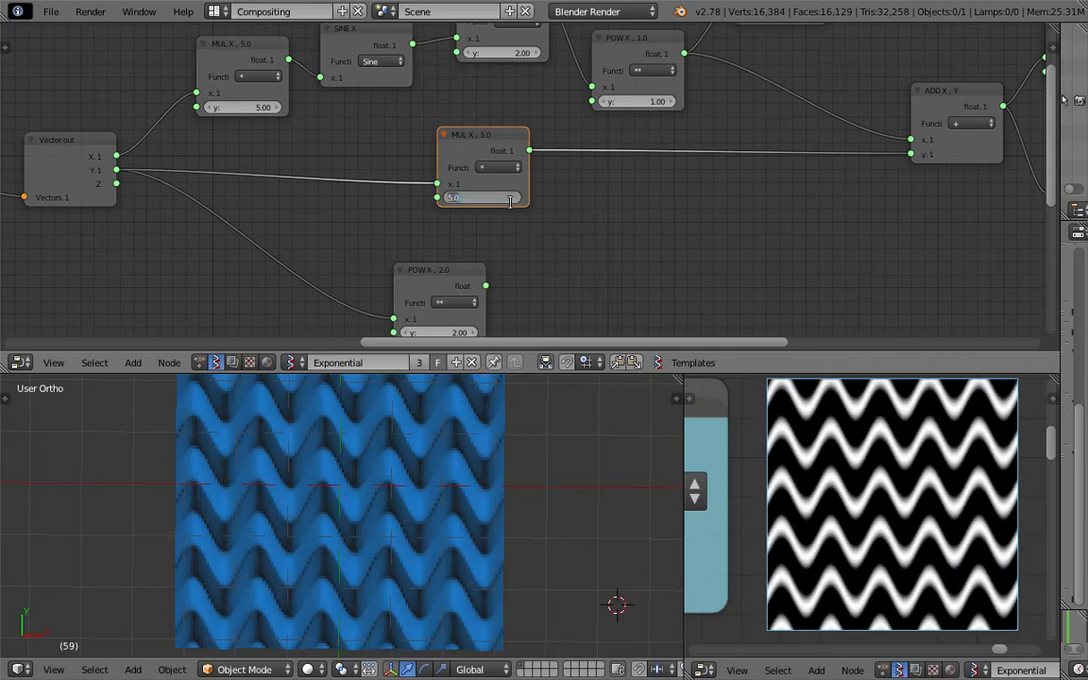
pyautogui.write('10')
pyautogui.press('Return')
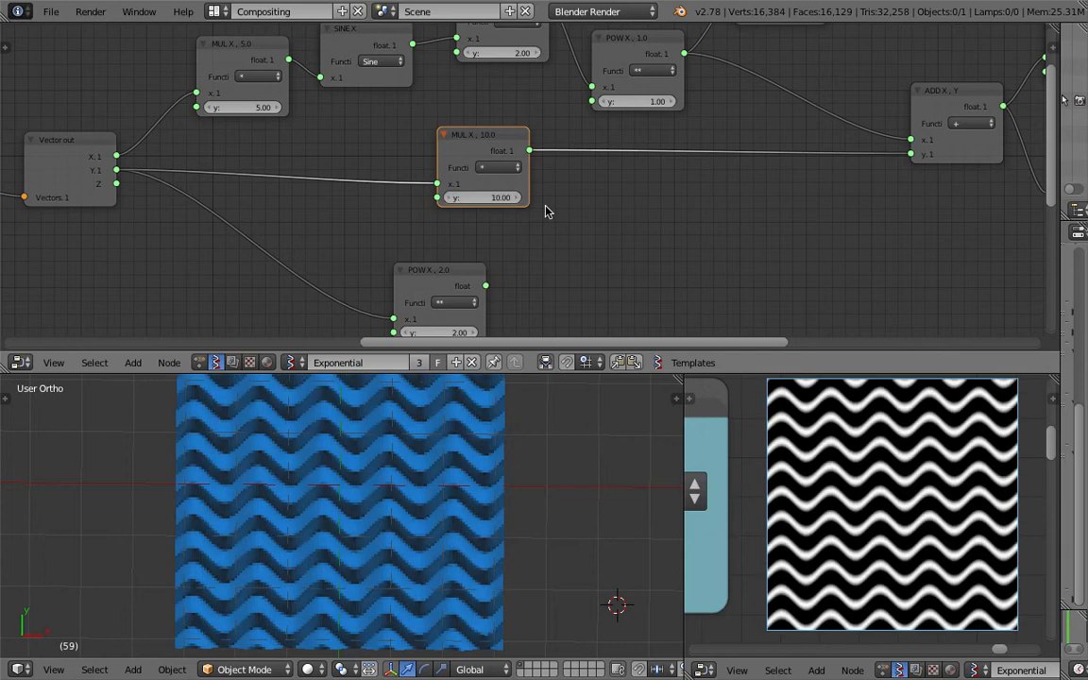
# - Set the y value of the multiply node before the sine to 0 and that of the Y output's multiply node to 5
pyautogui.click(261, 129)
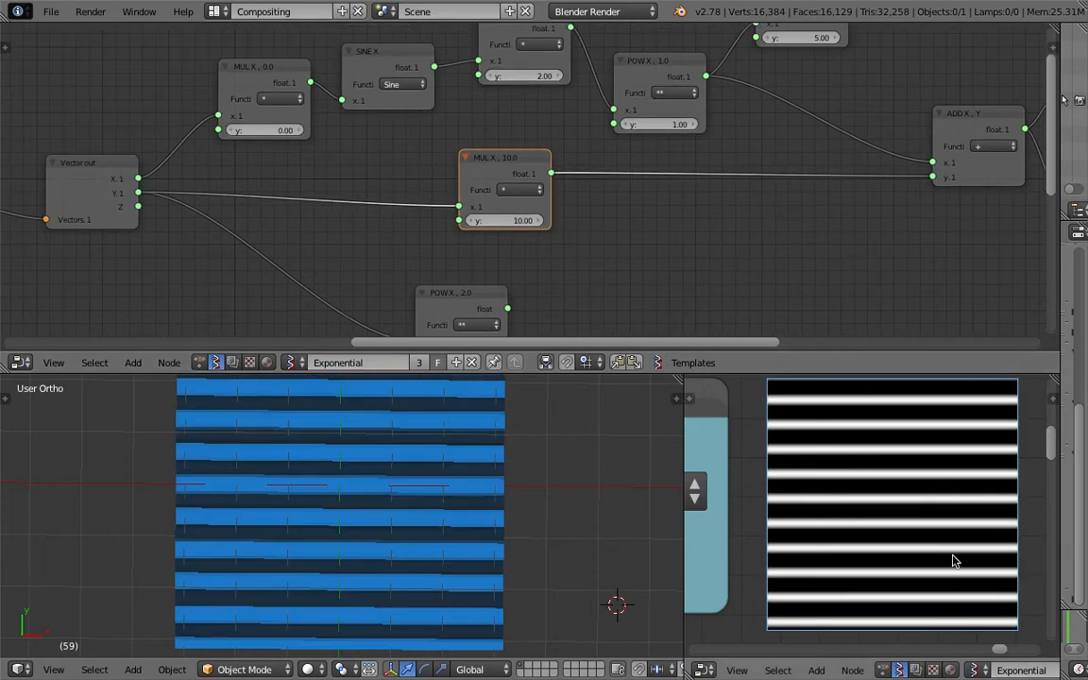
pyautogui.click(515, 220)
pyautogui.write('5')
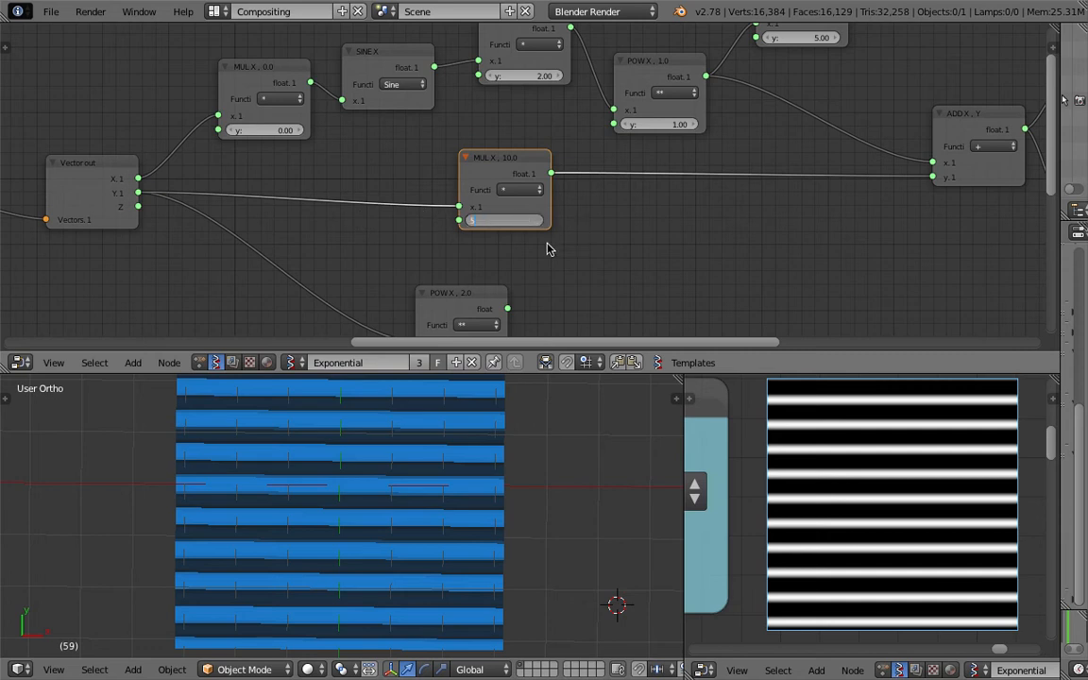
pyautogui.press('Return')
pyautogui.moveTo(365, 573); pyautogui.dragTo(379, 510, button='middle')
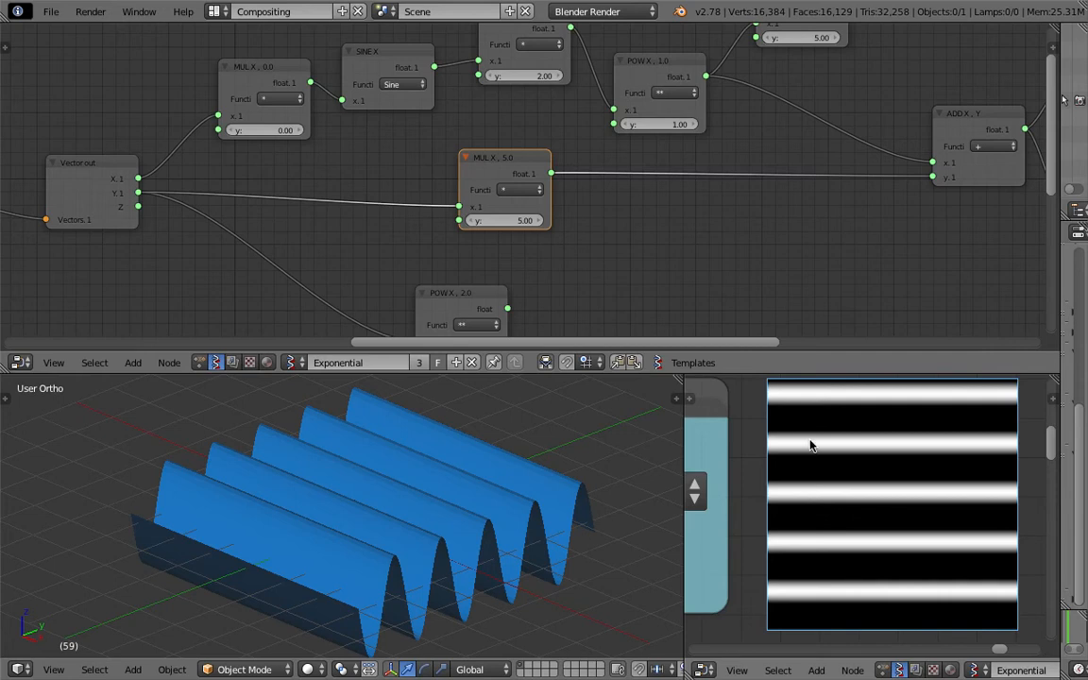
# - Try y values of 1 and 4 on the Y output's multiply node, and return it to 10
pyautogui.click(522, 220)
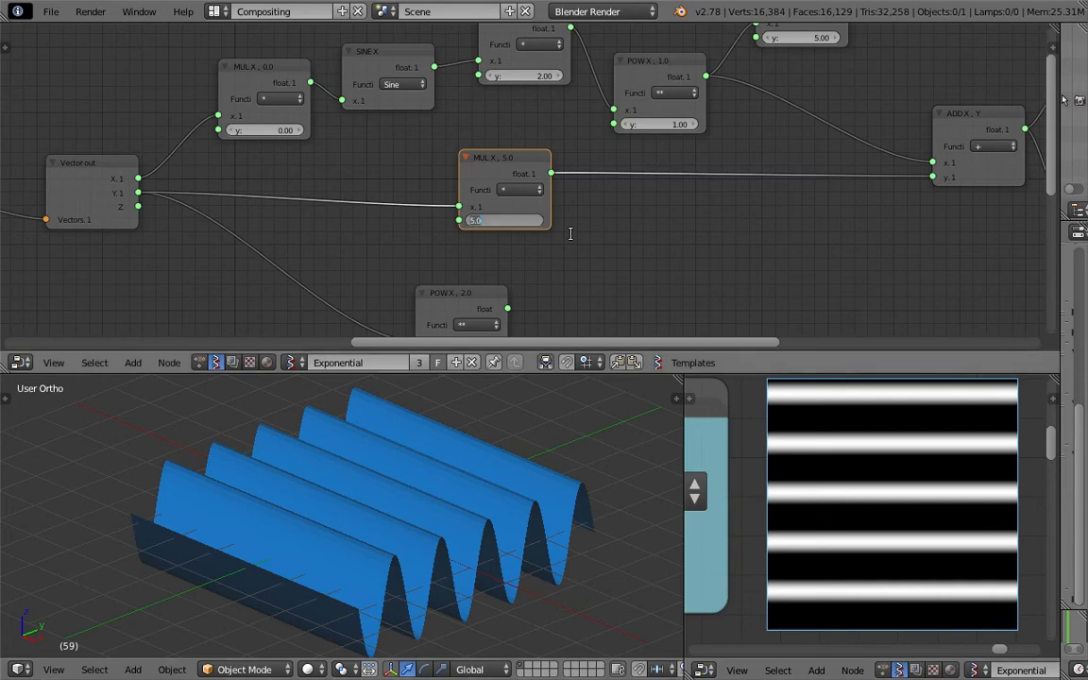
pyautogui.write('1')
pyautogui.press('Return')
pyautogui.scroll(-1, 415, 195)
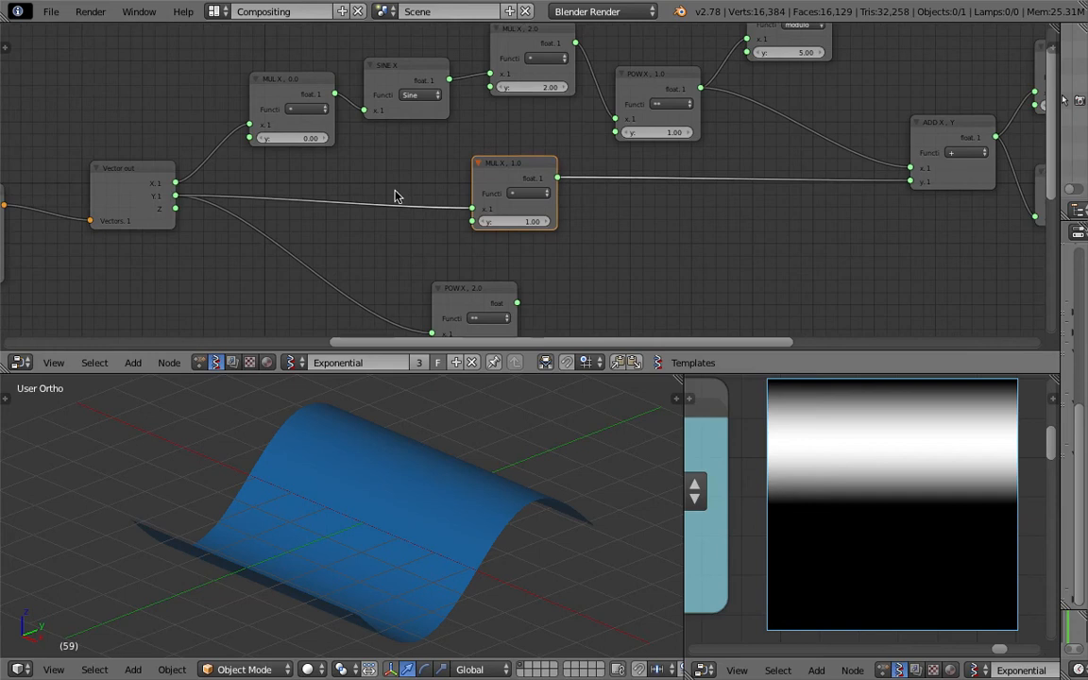
pyautogui.click(525, 221)
pyautogui.write('4')
pyautogui.press('Return')
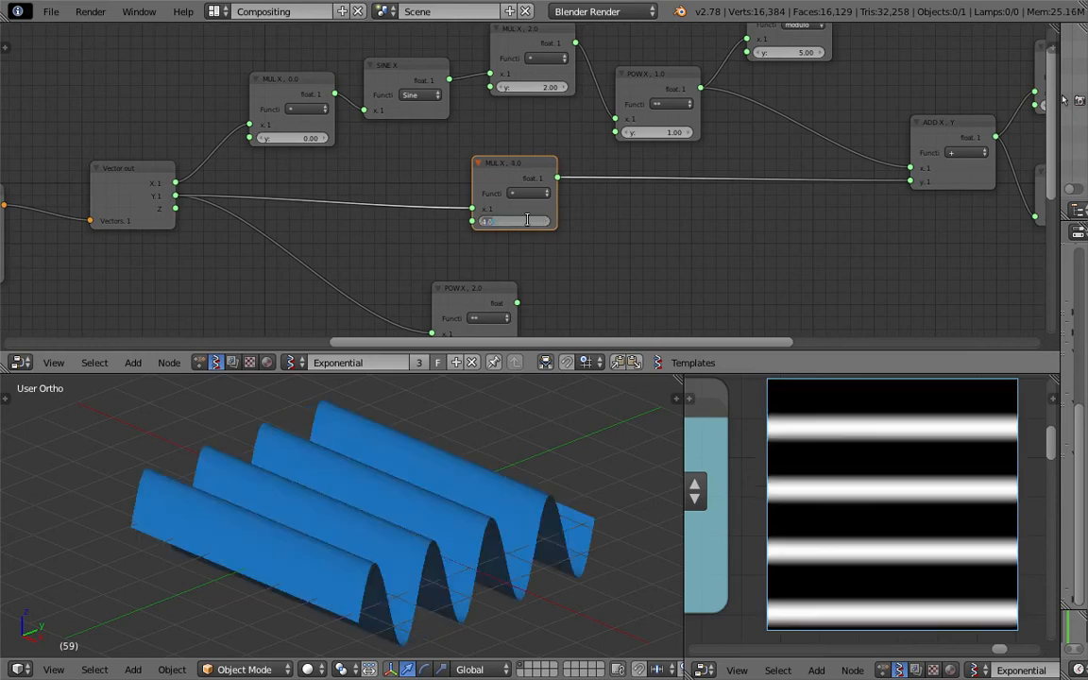
pyautogui.press('Return')
# - Move the multiply node before the sine and the Vector out node slightly back toward the start of the chain
pyautogui.keyDown('shift'); pyautogui.scroll(1, 306, 165); pyautogui.keyUp('shift')
pyautogui.moveTo(289, 104); pyautogui.dragTo(278, 91)
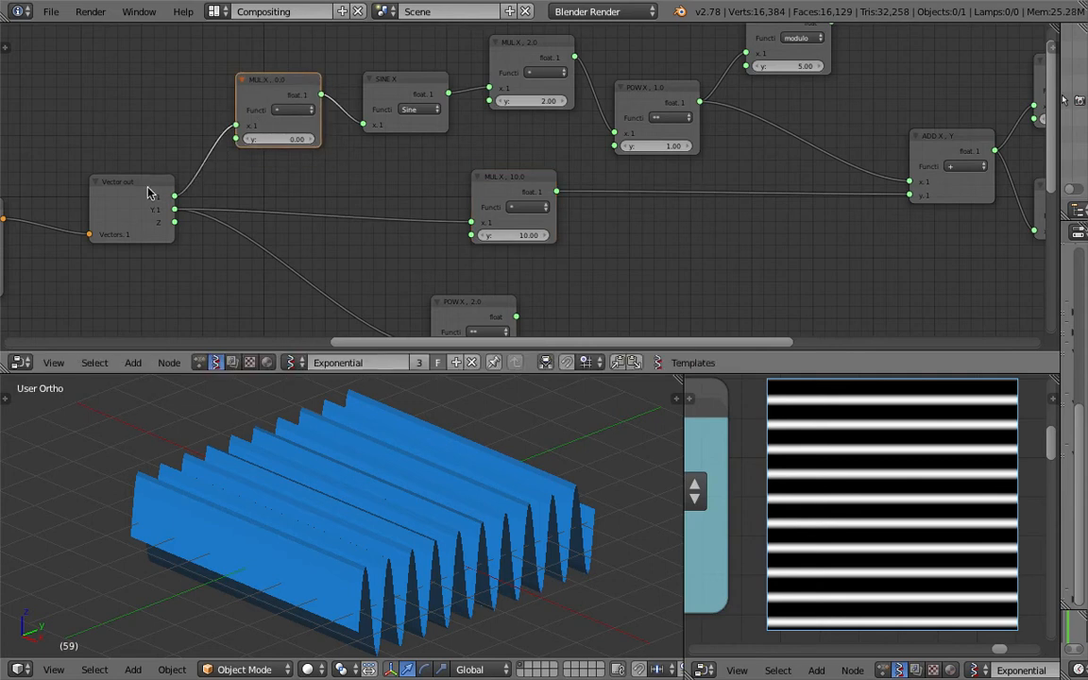
pyautogui.moveTo(146, 187); pyautogui.dragTo(106, 190)
pyautogui.scroll(-1, 401, 174)
pyautogui.keyDown('shift'); pyautogui.scroll(1, 397, 177); pyautogui.keyUp('shift')
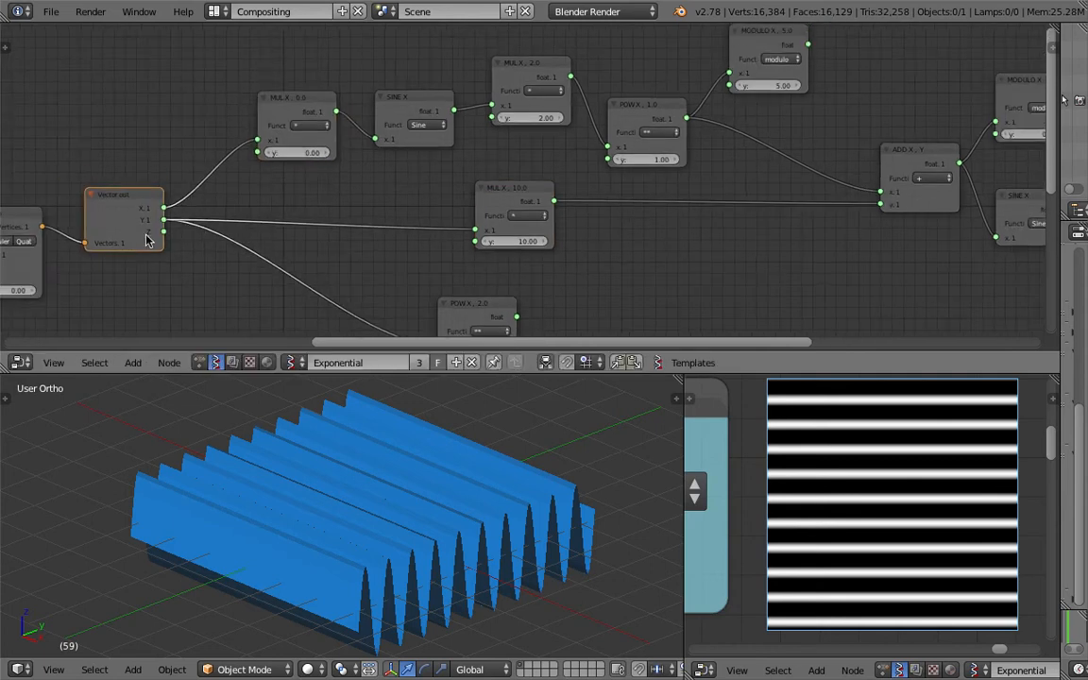
# - Try a y value of 2 on the multiply node before the sine, and set it to 5
pyautogui.moveTo(439, 510); pyautogui.dragTo(511, 505, button='middle')
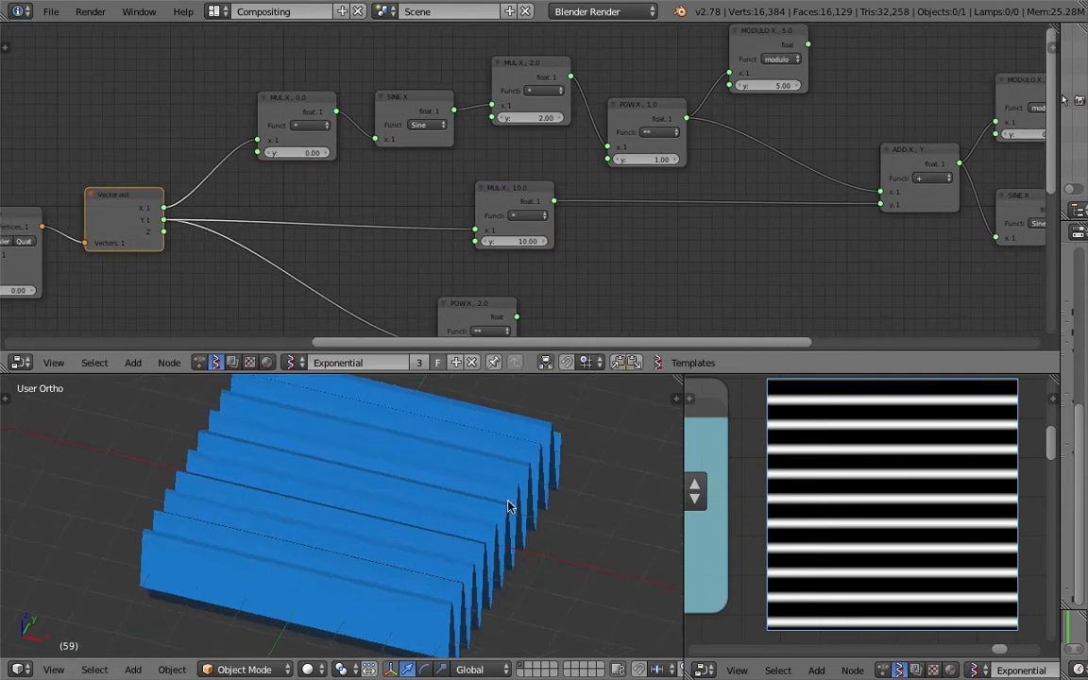
pyautogui.doubleClick(302, 152)
pyautogui.write('2')
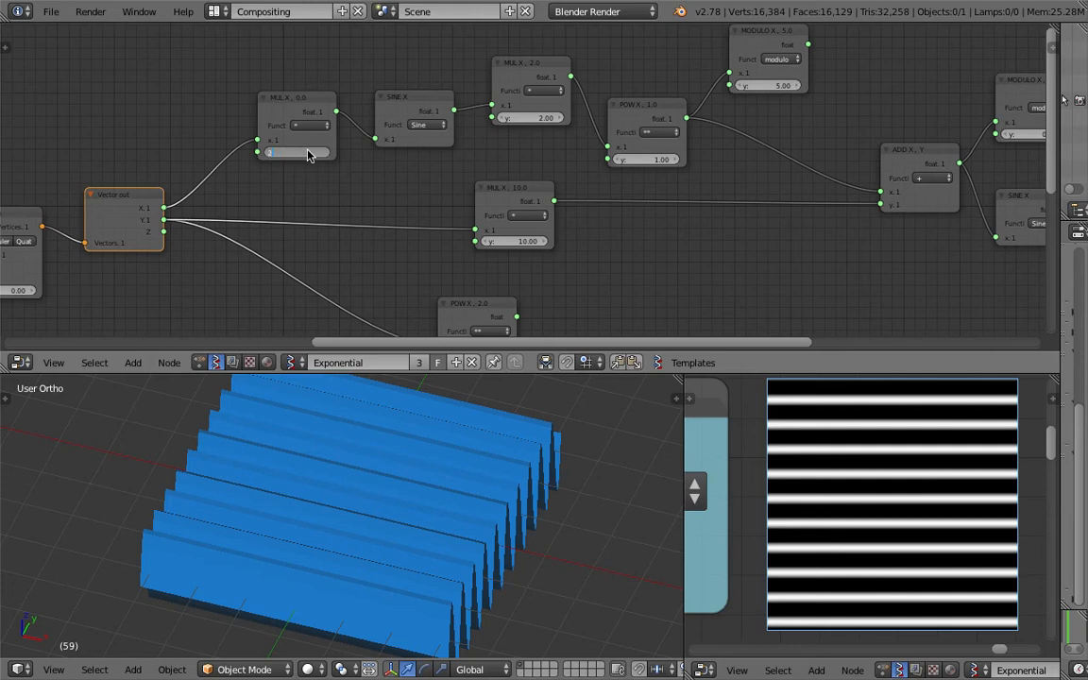
pyautogui.press('Return')
pyautogui.write('5')
pyautogui.press('Return')
pyautogui.moveTo(576, 422)
pyautogui.mouseDown(button='middle')
pyautogui.moveTo(554, 503)
pyautogui.moveTo(596, 511)
pyautogui.moveTo(532, 590)
pyautogui.moveTo(467, 578)
pyautogui.moveTo(397, 453)
pyautogui.moveTo(476, 439)
pyautogui.moveTo(517, 469)
pyautogui.moveTo(439, 405)
pyautogui.moveTo(505, 460)
pyautogui.moveTo(505, 425)
pyautogui.mouseUp(button='middle')
# - Save the file over its existing version, and move the 2.0 power node closer beneath the Y output's multiply node
pyautogui.moveTo(527, 189); pyautogui.dragTo(442, 142, button='middle')
pyautogui.click(442, 141)
pyautogui.hotkey('ctrl', 's')
pyautogui.click(442, 141)
pyautogui.moveTo(400, 255); pyautogui.dragTo(449, 215)
pyautogui.moveTo(450, 229); pyautogui.dragTo(476, 240, button='middle')
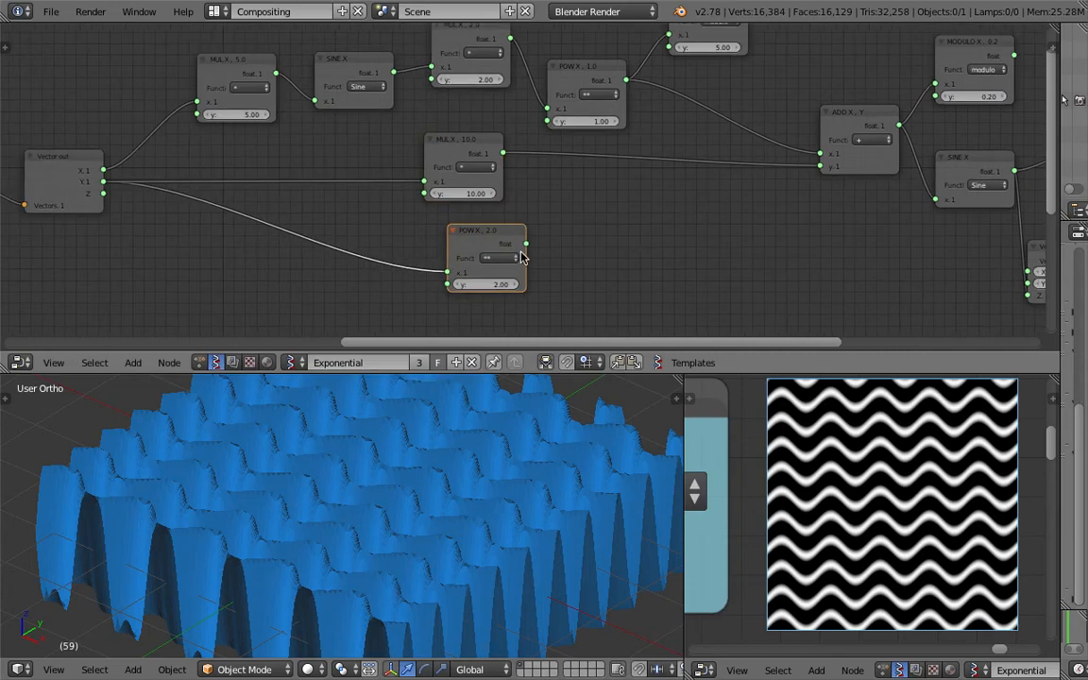
# - Move the 2.0 power node slightly toward the start of the chain and connect its output to the Add node's y input
pyautogui.moveTo(502, 244); pyautogui.dragTo(823, 196)
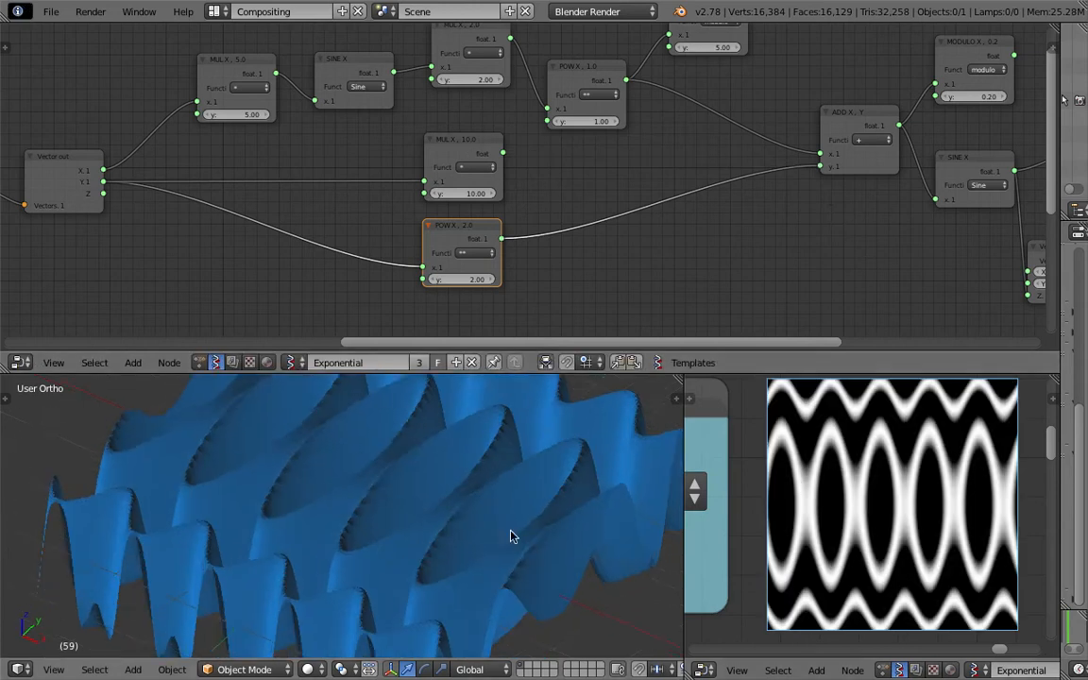
pyautogui.scroll(-3, 477, 512)
pyautogui.moveTo(477, 513); pyautogui.dragTo(469, 408, button='middle')
pyautogui.click(481, 279)
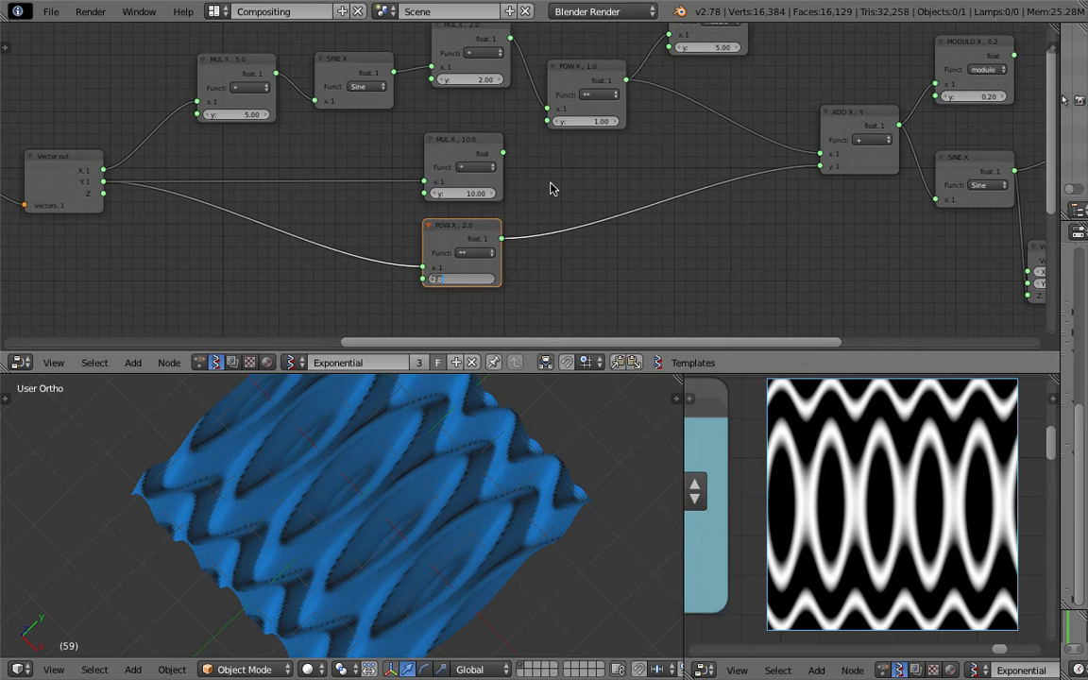
pyautogui.press('Return')
# - Duplicate the multiply node before the sine and place the unconnected copy below the Vector out node
pyautogui.moveTo(338, 112); pyautogui.dragTo(358, 126, button='middle')
pyautogui.click(253, 77)
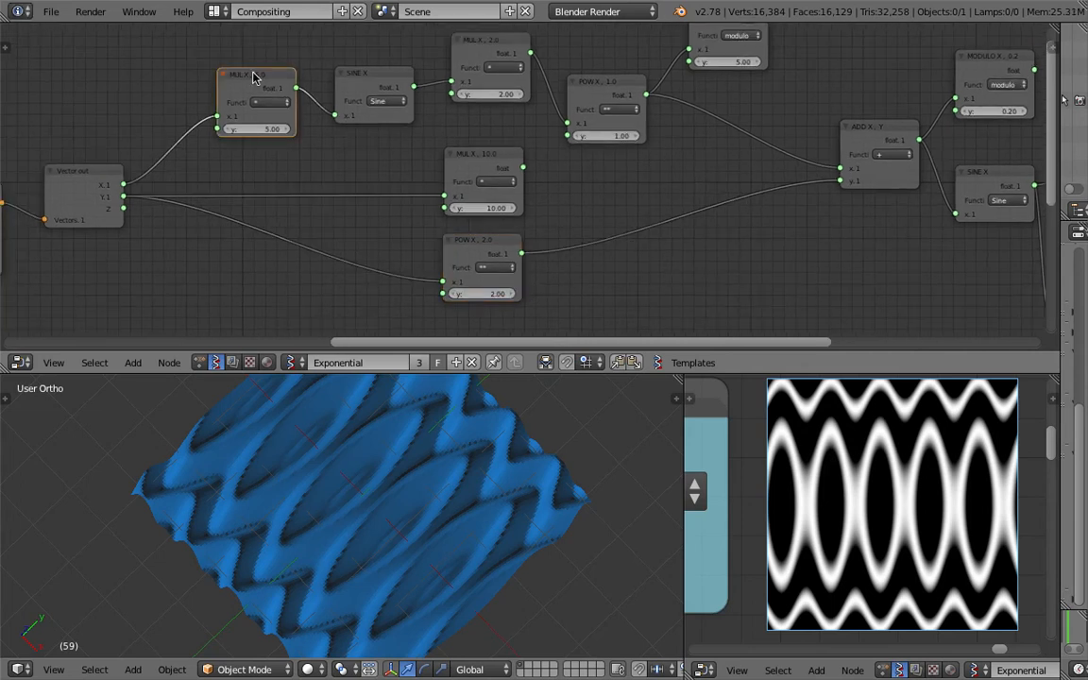
pyautogui.hotkey('shift', 'd')
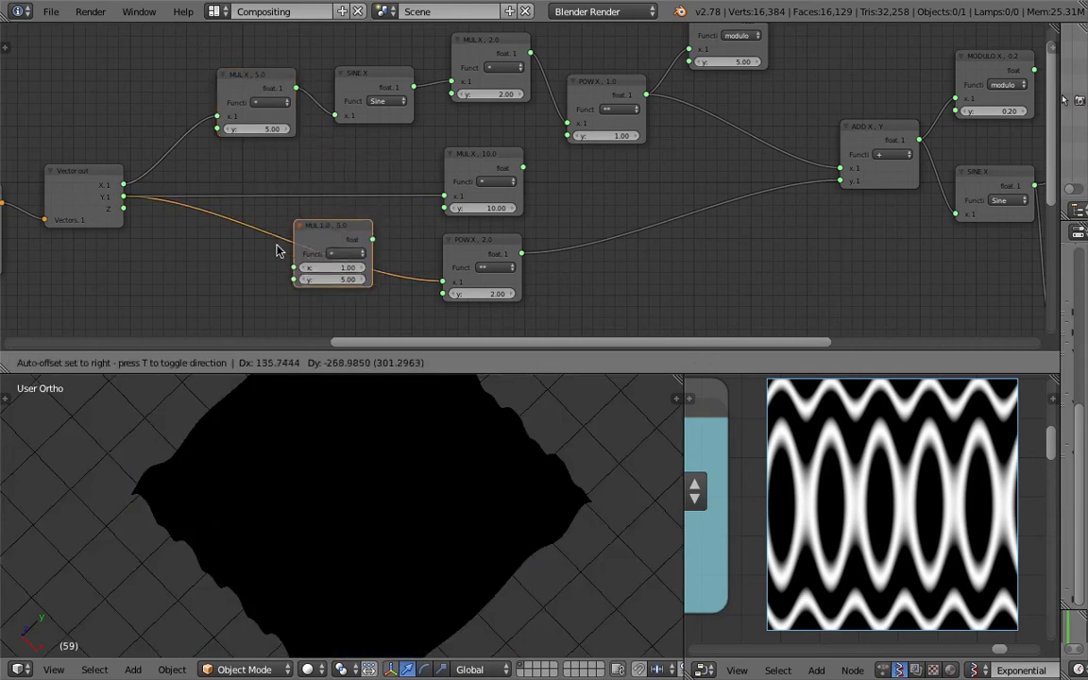
pyautogui.click(230, 262)
# - Connect the Y output's 10.0 multiply node to the 2.0 power node's x input, and widen the texture preview area
pyautogui.moveTo(494, 166); pyautogui.dragTo(440, 286)
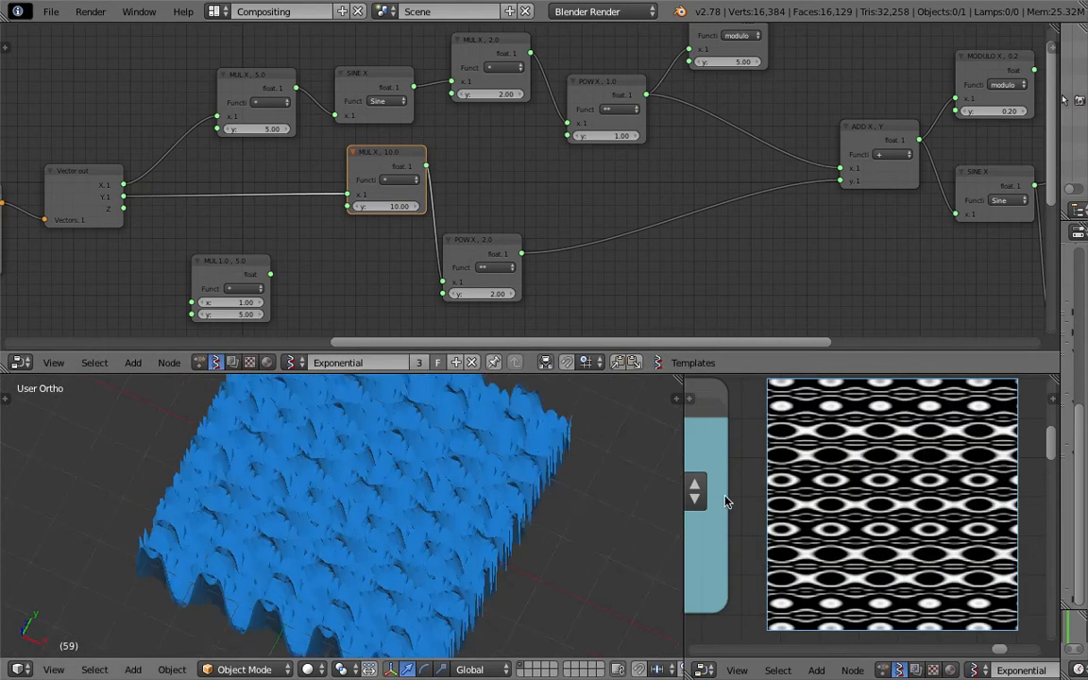
pyautogui.moveTo(684, 455); pyautogui.dragTo(548, 444)
pyautogui.moveTo(803, 500)
pyautogui.mouseDown(button='middle')
pyautogui.moveTo(747, 492)
pyautogui.moveTo(789, 516)
pyautogui.moveTo(797, 485)
pyautogui.mouseUp(button='middle')
pyautogui.scroll(-1, 791, 515)
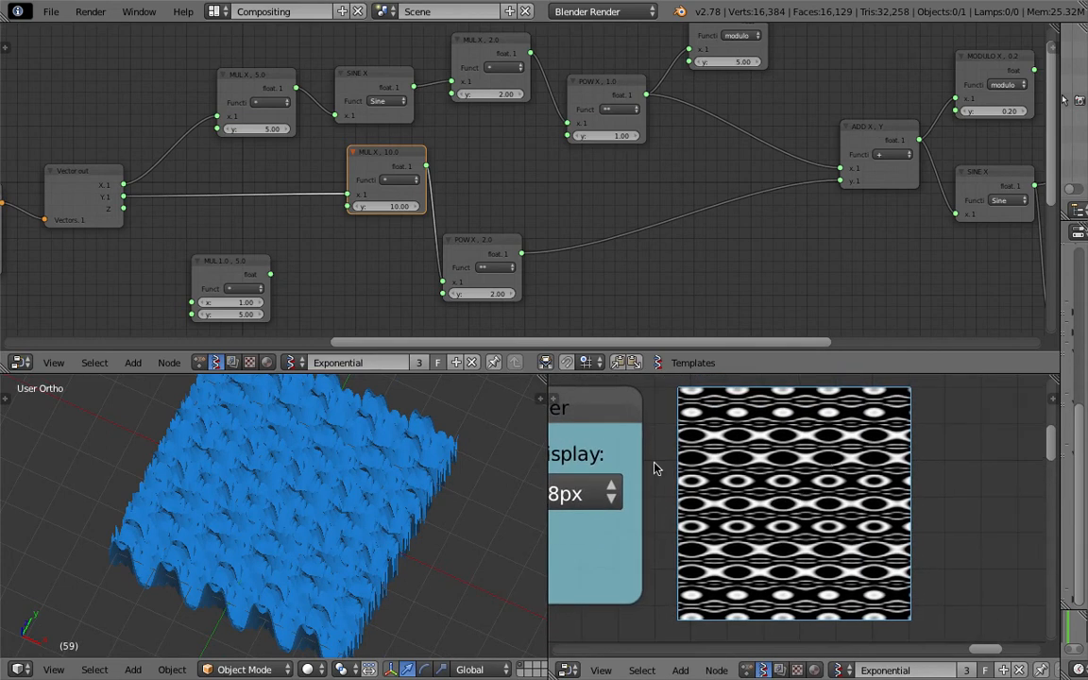
# - Compare the displaced plane, seen obliquely and from above, with the black-and-white pattern in the texture preview
pyautogui.moveTo(395, 507); pyautogui.dragTo(416, 477, button='middle')
pyautogui.moveTo(722, 530); pyautogui.dragTo(759, 535, button='middle')
pyautogui.scroll(1, 790, 515)
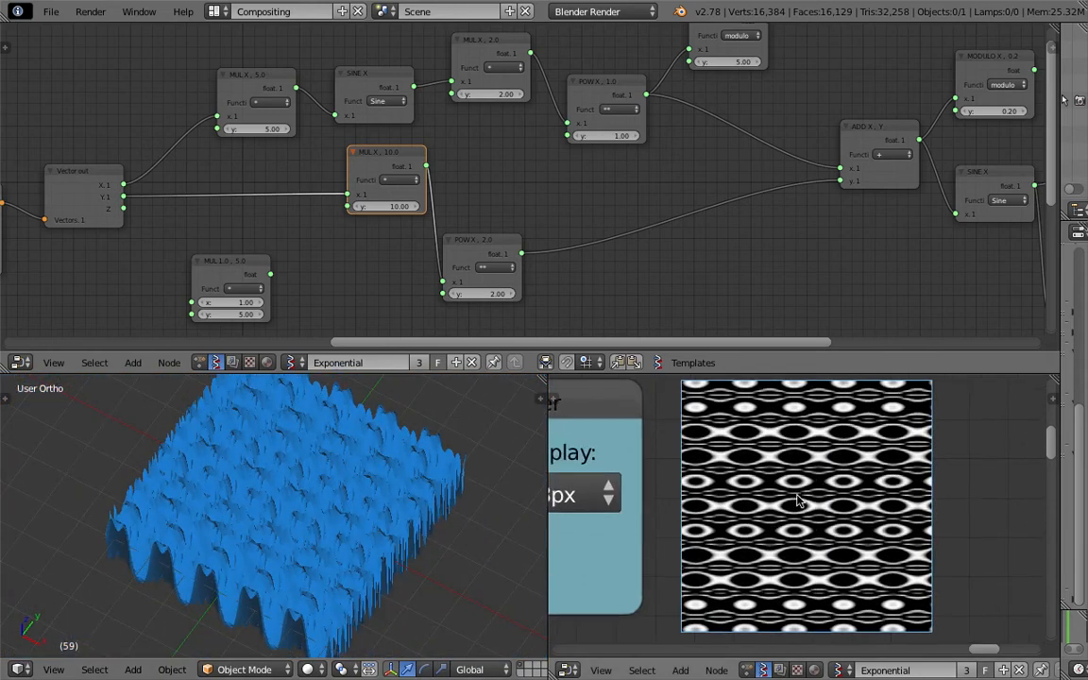
pyautogui.scroll(-2, 831, 467)
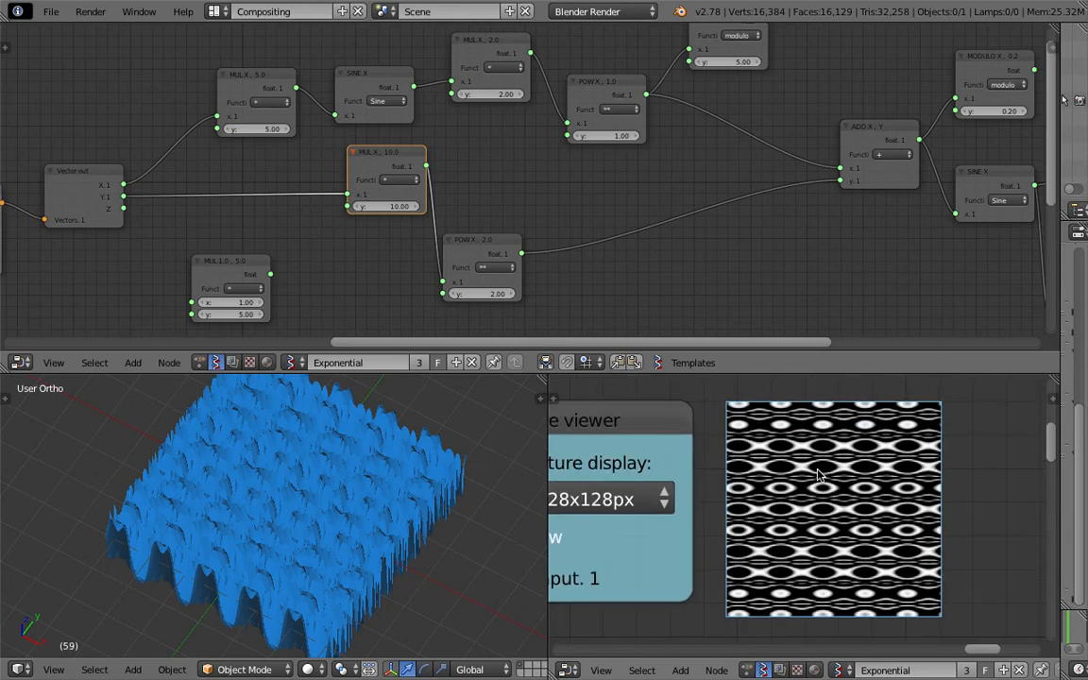
pyautogui.press('KP_7')
pyautogui.moveTo(741, 485); pyautogui.dragTo(720, 484, button='middle')
pyautogui.moveTo(790, 483); pyautogui.dragTo(766, 477, button='middle')
pyautogui.scroll(2, 751, 431)
pyautogui.scroll(-1, 783, 482)
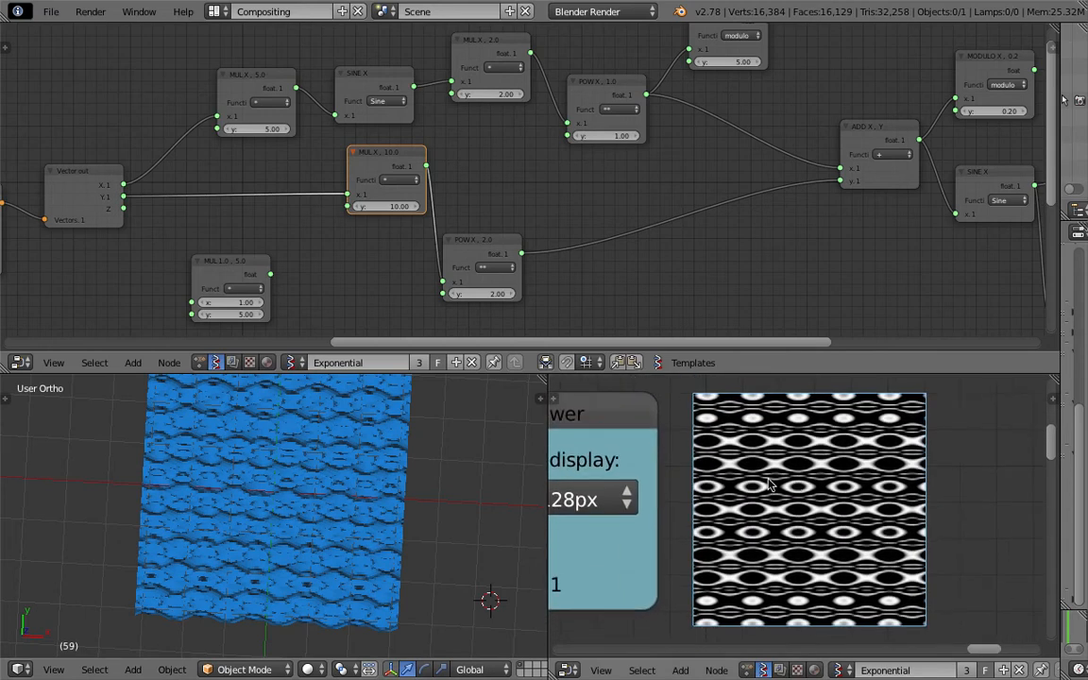
# - Line up the Y output's multiply and power nodes below the X chain, and shift the unconnected multiply copy slightly toward the start
pyautogui.moveTo(591, 291); pyautogui.dragTo(633, 299, button='middle')
pyautogui.moveTo(400, 162)
pyautogui.mouseDown()
pyautogui.moveTo(382, 166)
pyautogui.moveTo(387, 179)
pyautogui.mouseUp()
pyautogui.moveTo(521, 256); pyautogui.dragTo(548, 236)
pyautogui.click(404, 190)
pyautogui.moveTo(403, 195); pyautogui.dragTo(430, 238)
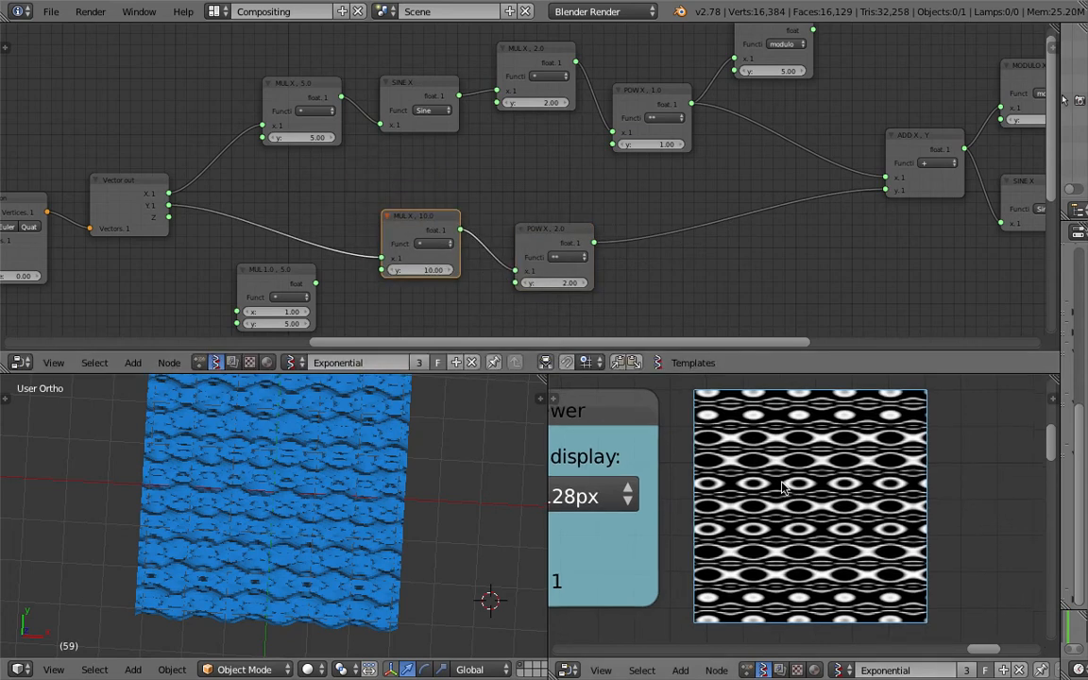
pyautogui.moveTo(816, 448); pyautogui.dragTo(828, 494, button='middle')
pyautogui.scroll(-2, 827, 501)
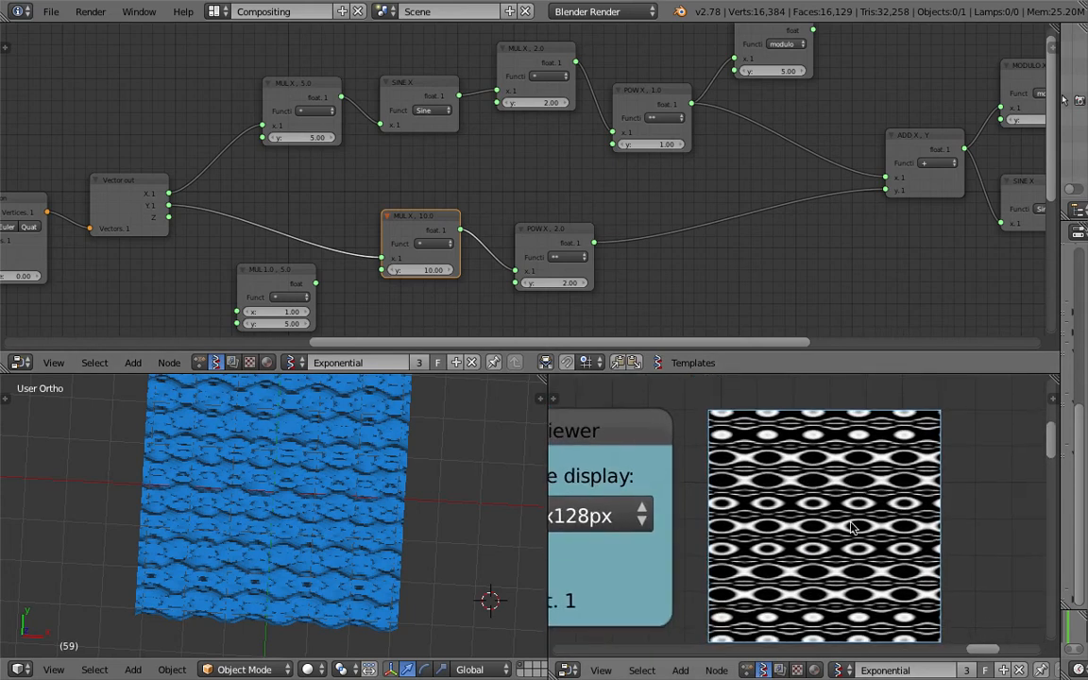
pyautogui.moveTo(832, 495); pyautogui.dragTo(834, 495, button='middle')
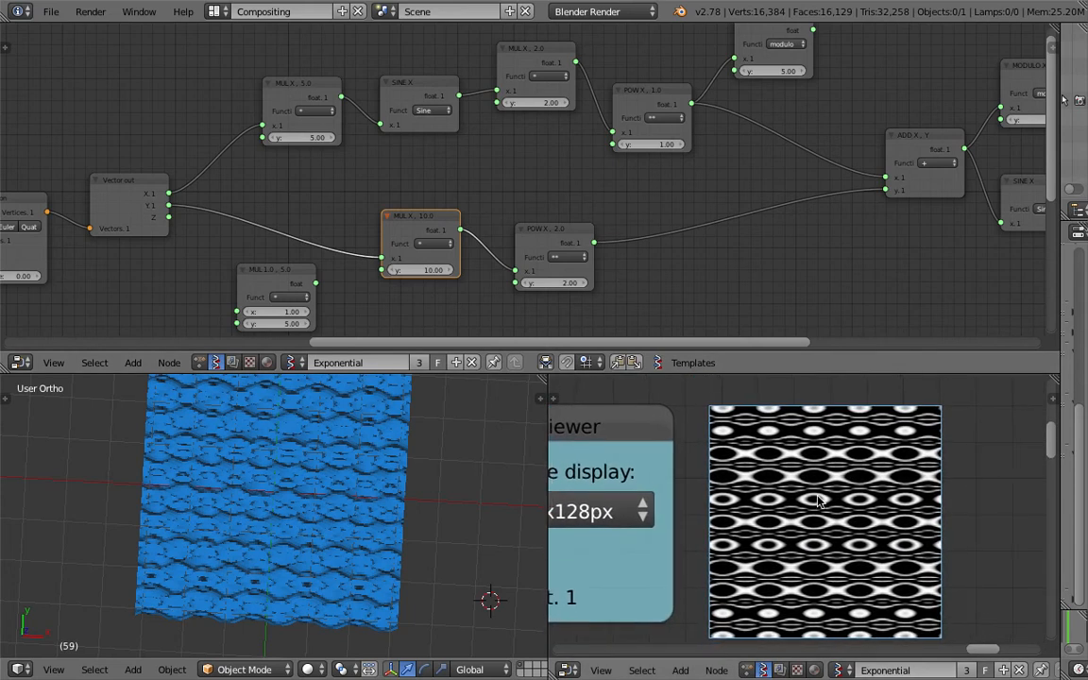
pyautogui.moveTo(427, 444)
pyautogui.mouseDown(button='middle')
pyautogui.moveTo(403, 449)
pyautogui.moveTo(418, 459)
pyautogui.mouseUp(button='middle')
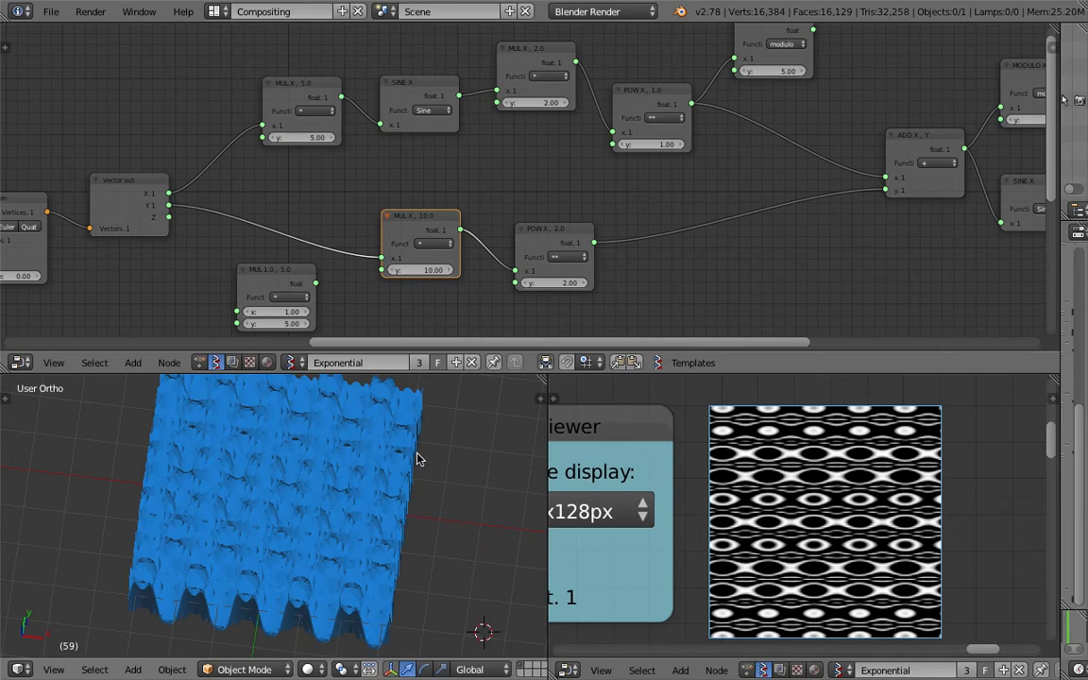
pyautogui.moveTo(275, 273); pyautogui.dragTo(260, 262)
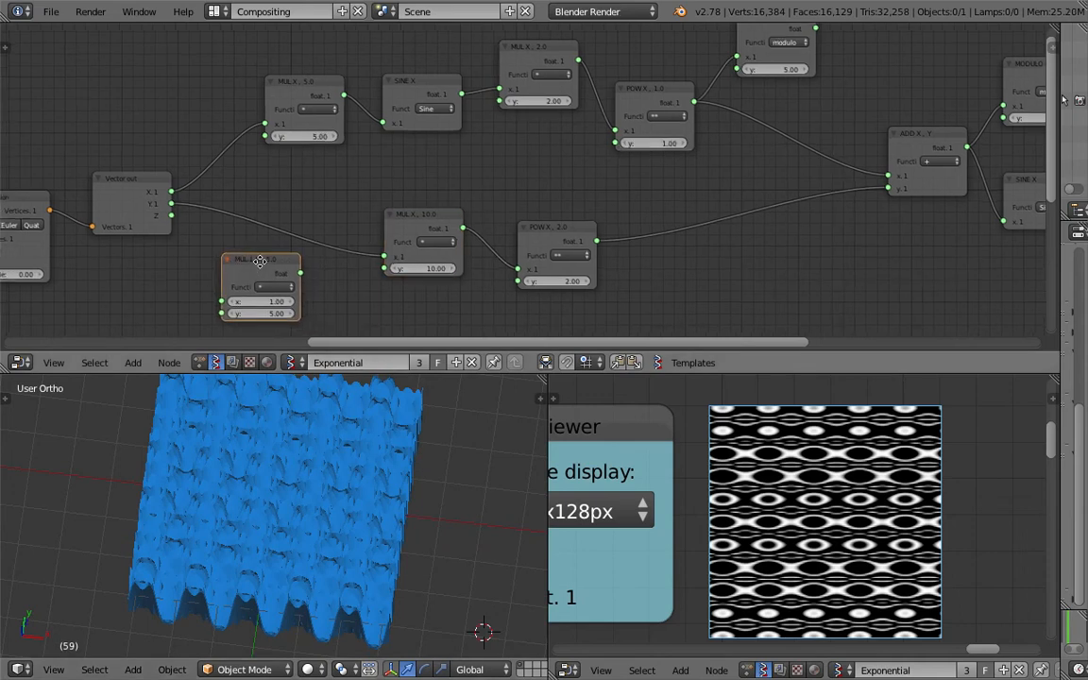
pyautogui.moveTo(260, 261); pyautogui.dragTo(271, 250, button='middle')
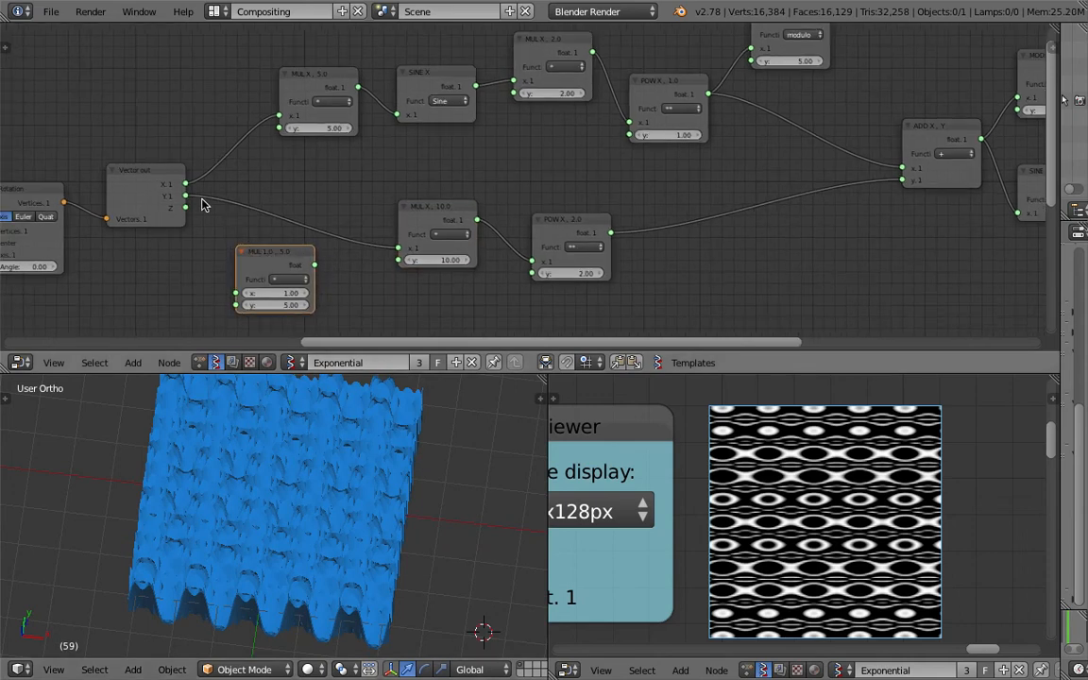
# - Try y values of 2, 3 and 4 on the Y output's multiply node, and set it to 5
pyautogui.click(437, 260)
pyautogui.write('2')
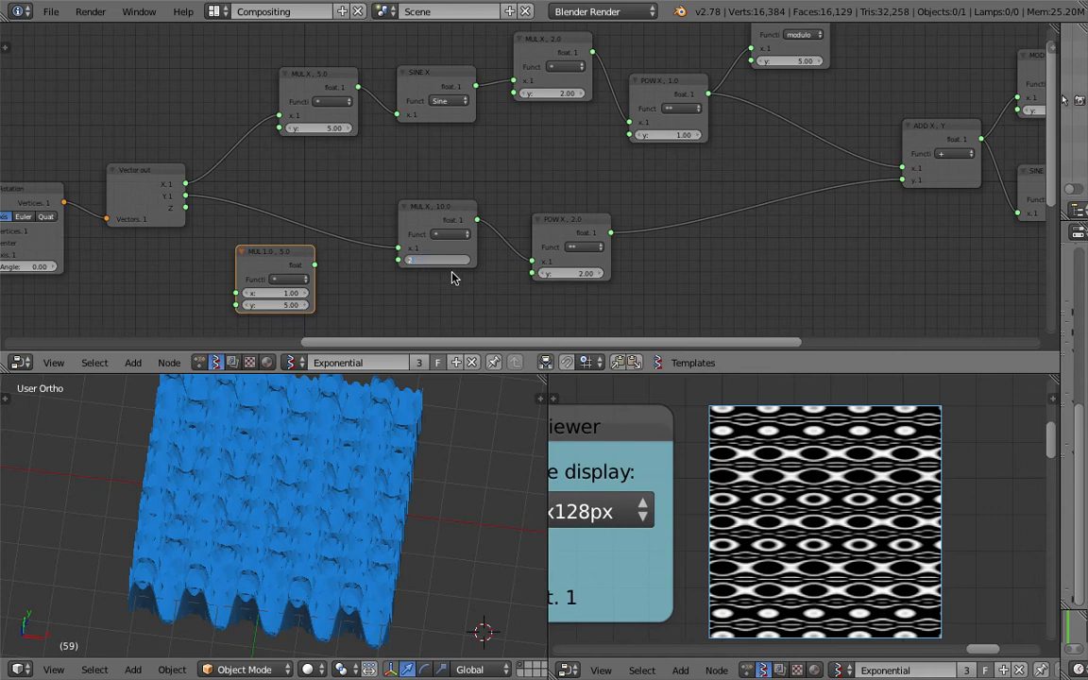
pyautogui.press('Return')
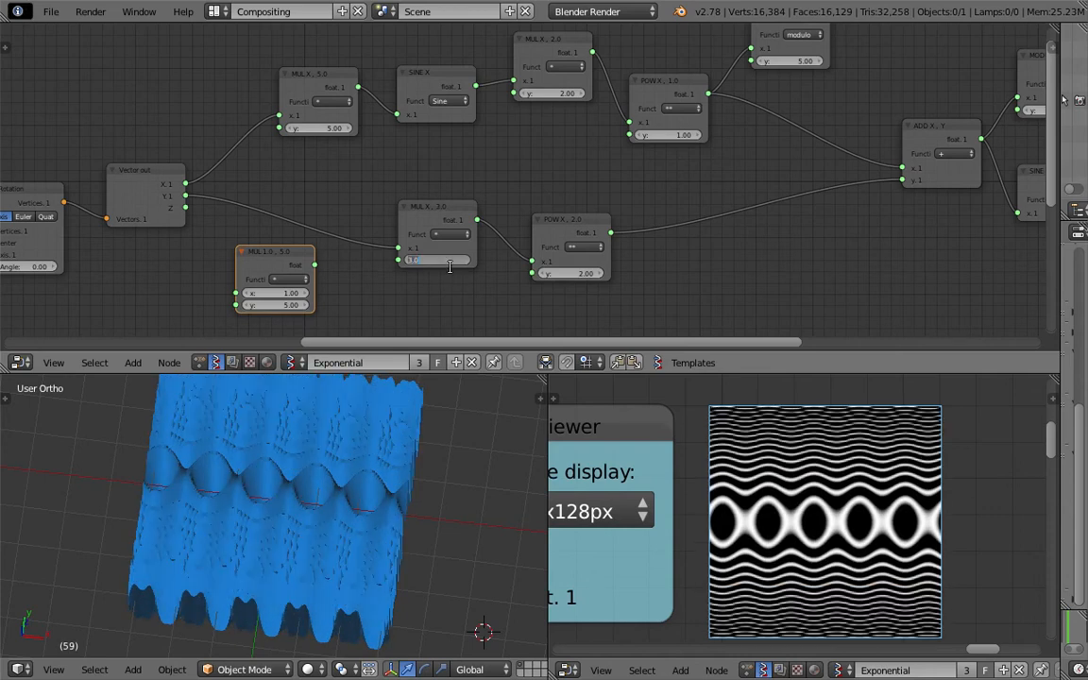
pyautogui.press('Return')
pyautogui.click(449, 261)
pyautogui.write('5')
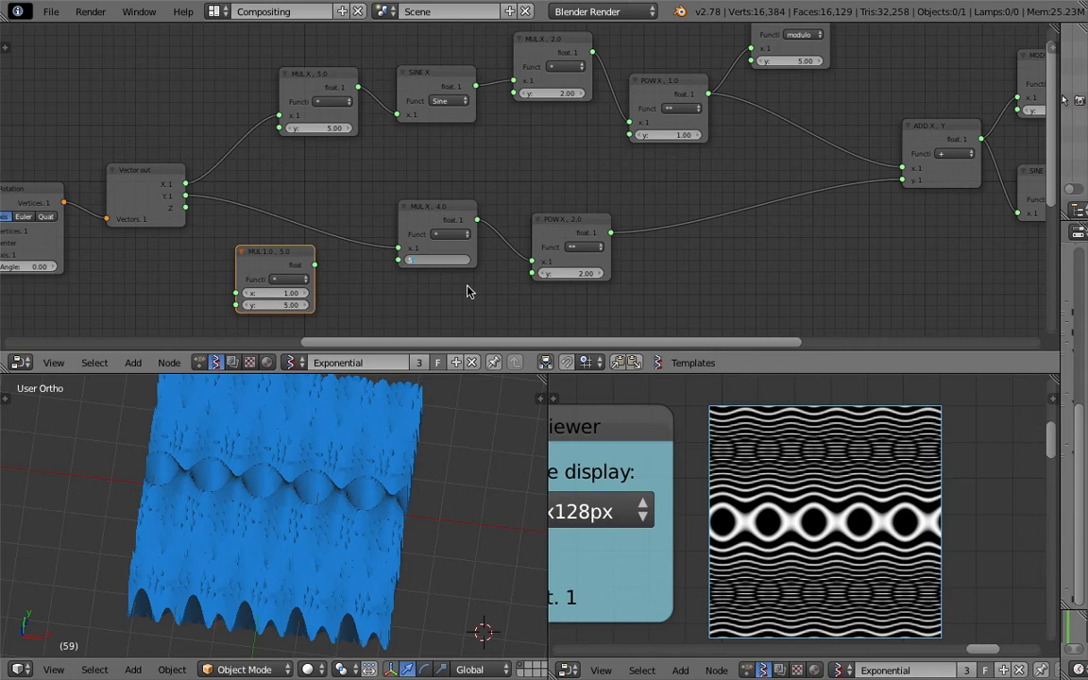
pyautogui.press('Return')
pyautogui.click(447, 260)
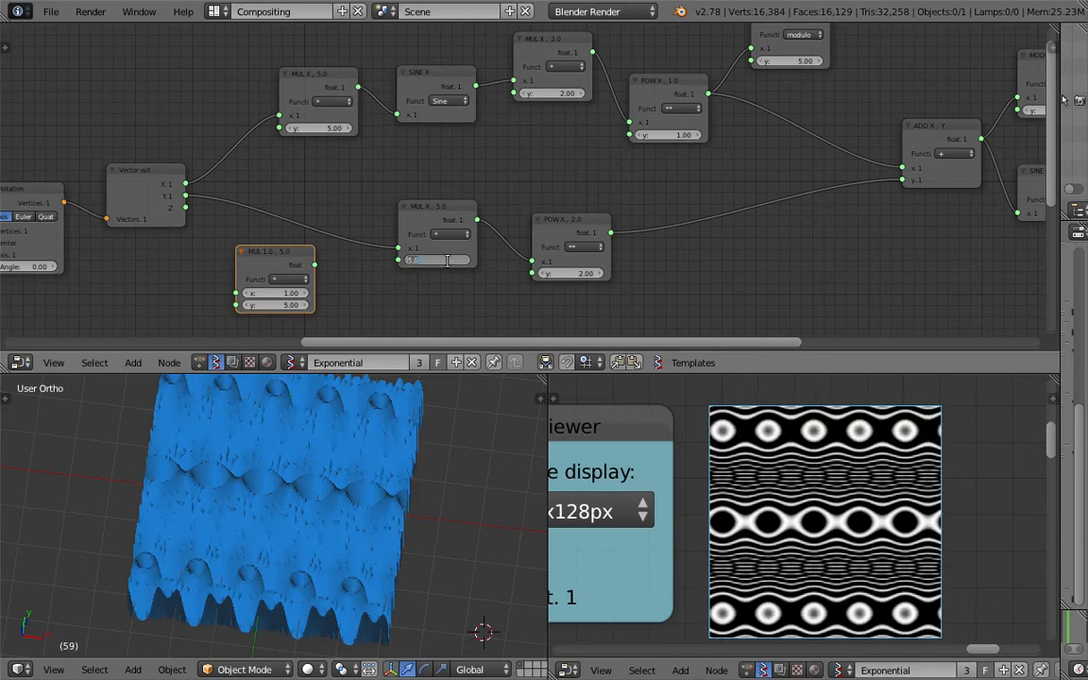
pyautogui.press('Escape')
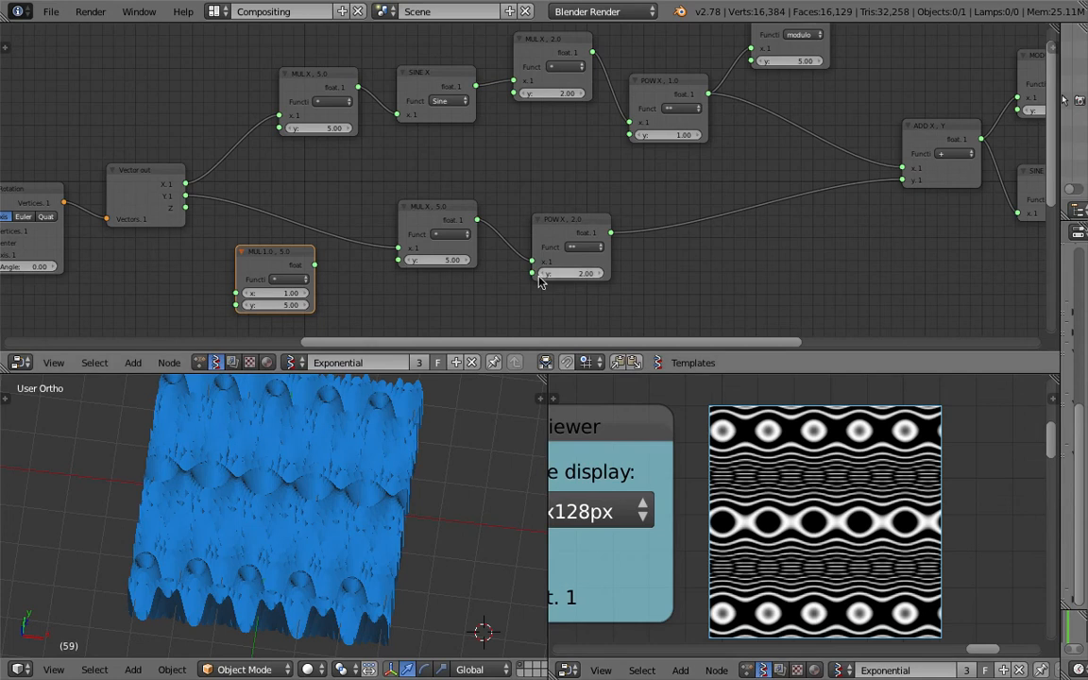
# - Connect the Y output's multiply node directly to the Add node's y input, and move the 2.0 power node aside
pyautogui.moveTo(477, 219); pyautogui.dragTo(640, 228)
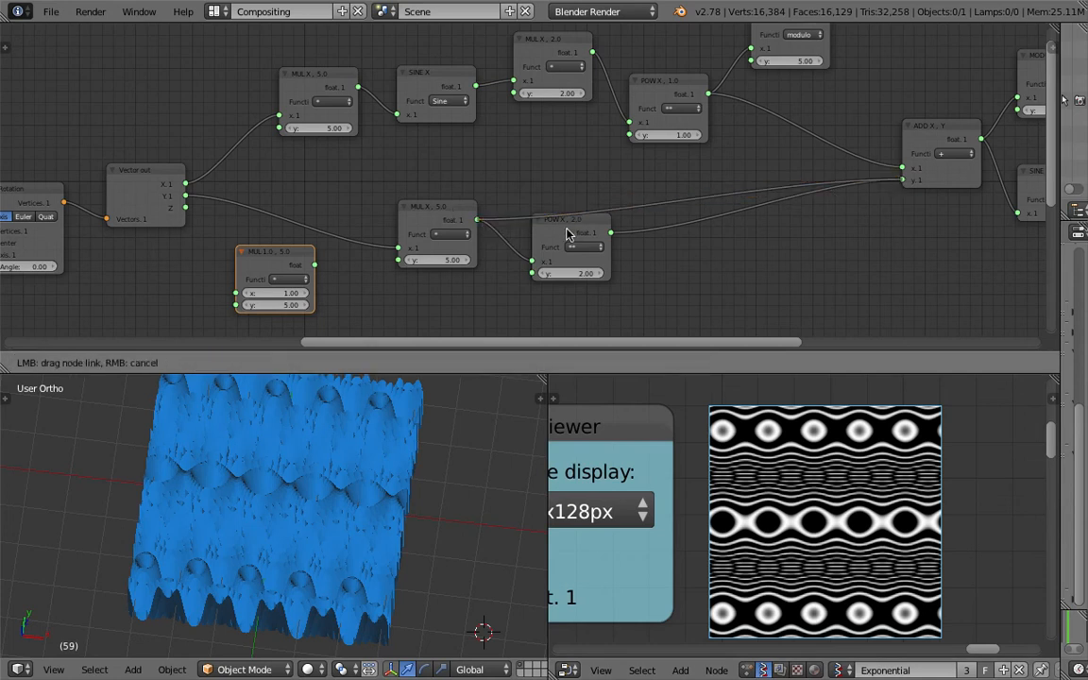
pyautogui.moveTo(579, 228); pyautogui.dragTo(616, 250)
pyautogui.moveTo(820, 499); pyautogui.dragTo(825, 496, button='middle')
# - Save the file twice over its existing version
pyautogui.hotkey('ctrl', 's')
pyautogui.press('Return')
pyautogui.moveTo(727, 229); pyautogui.dragTo(609, 231, button='middle')
pyautogui.moveTo(458, 510); pyautogui.dragTo(418, 510, button='middle')
pyautogui.hotkey('ctrl', 's')
pyautogui.press('Return')
# - Move the 5.0 modulo node slightly closer to the 1.0 power node and connect its output to the Add node's x input
pyautogui.moveTo(587, 239); pyautogui.dragTo(431, 252, button='middle')
pyautogui.moveTo(536, 102); pyautogui.dragTo(501, 150, button='middle')
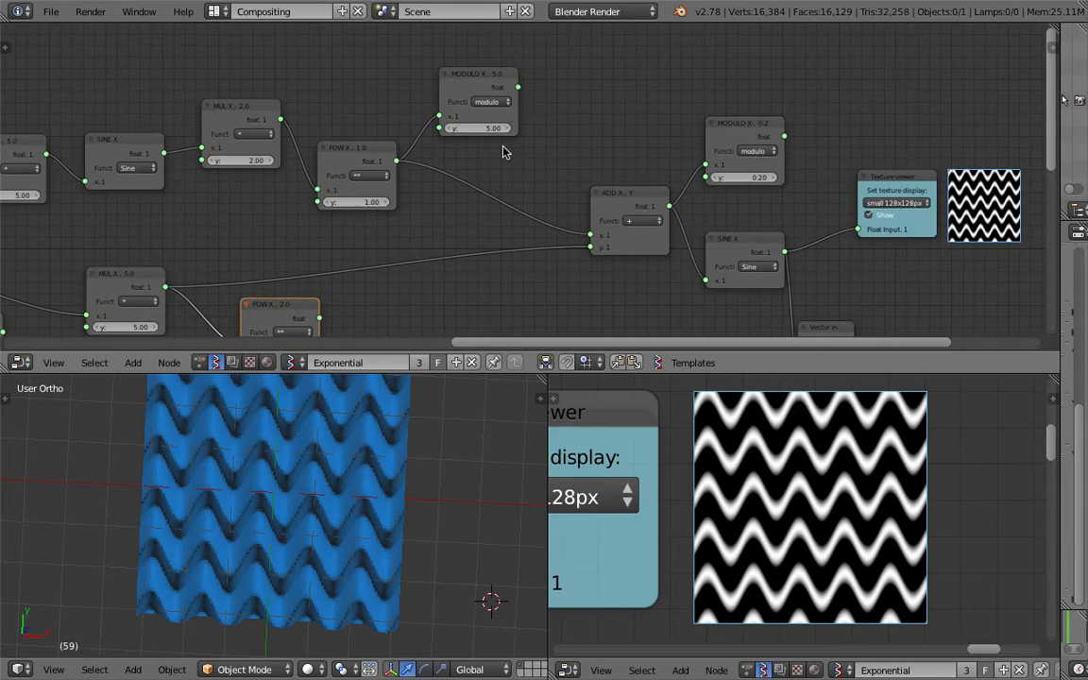
pyautogui.moveTo(498, 80); pyautogui.dragTo(591, 241)
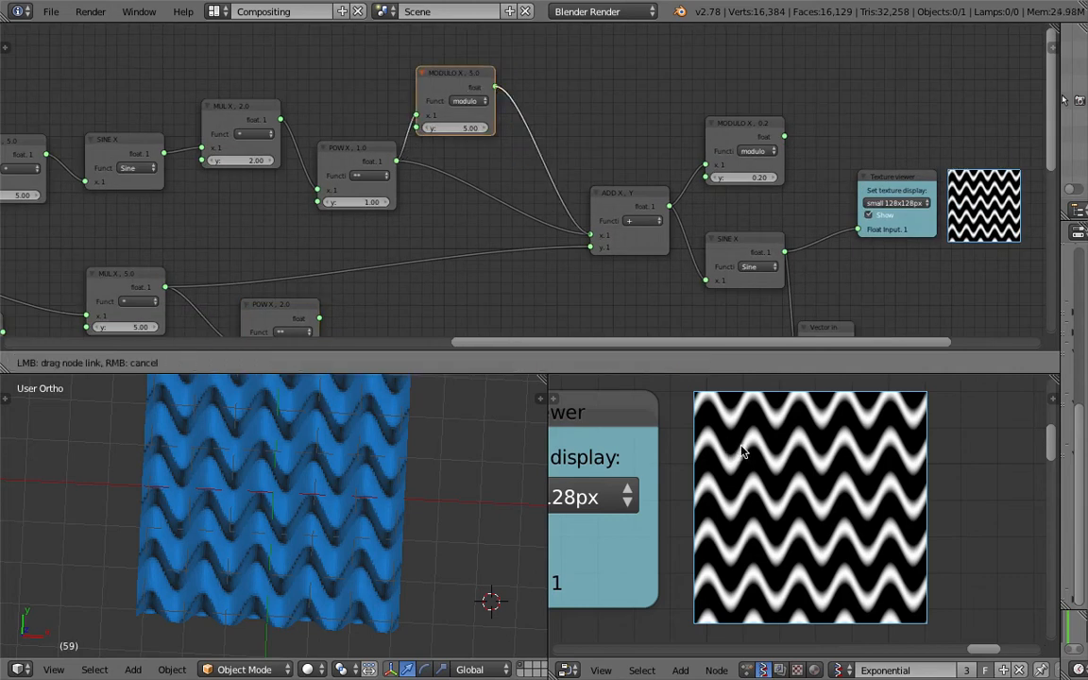
pyautogui.moveTo(591, 241); pyautogui.dragTo(592, 235)
pyautogui.scroll(1, 823, 507)
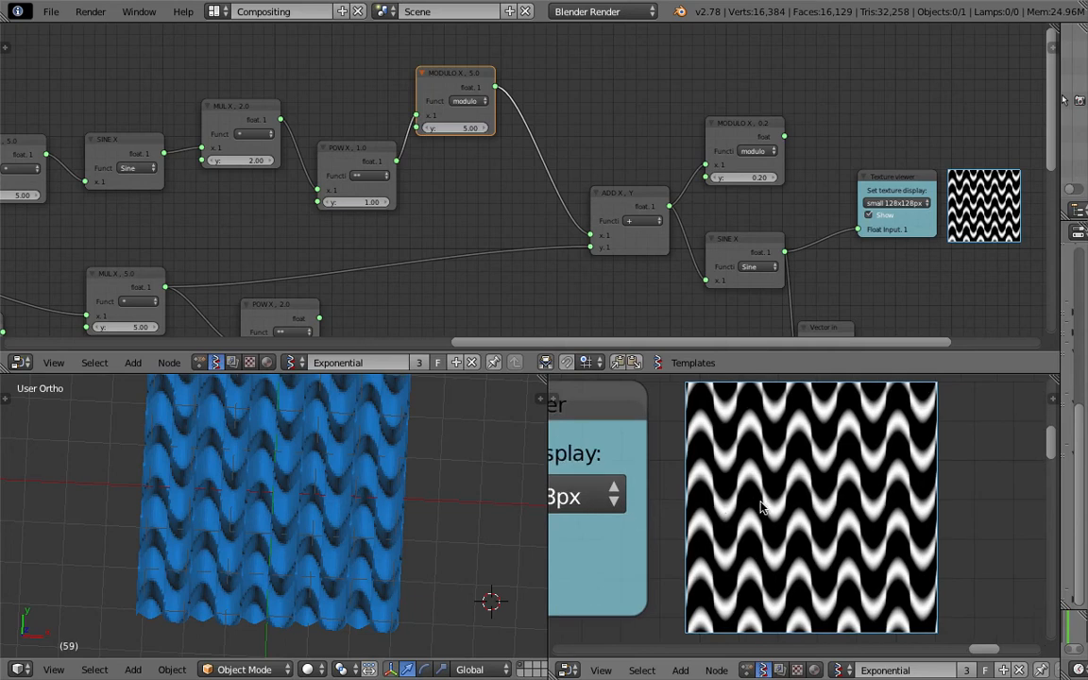
pyautogui.scroll(-1, 753, 505)
pyautogui.scroll(1, 798, 499)
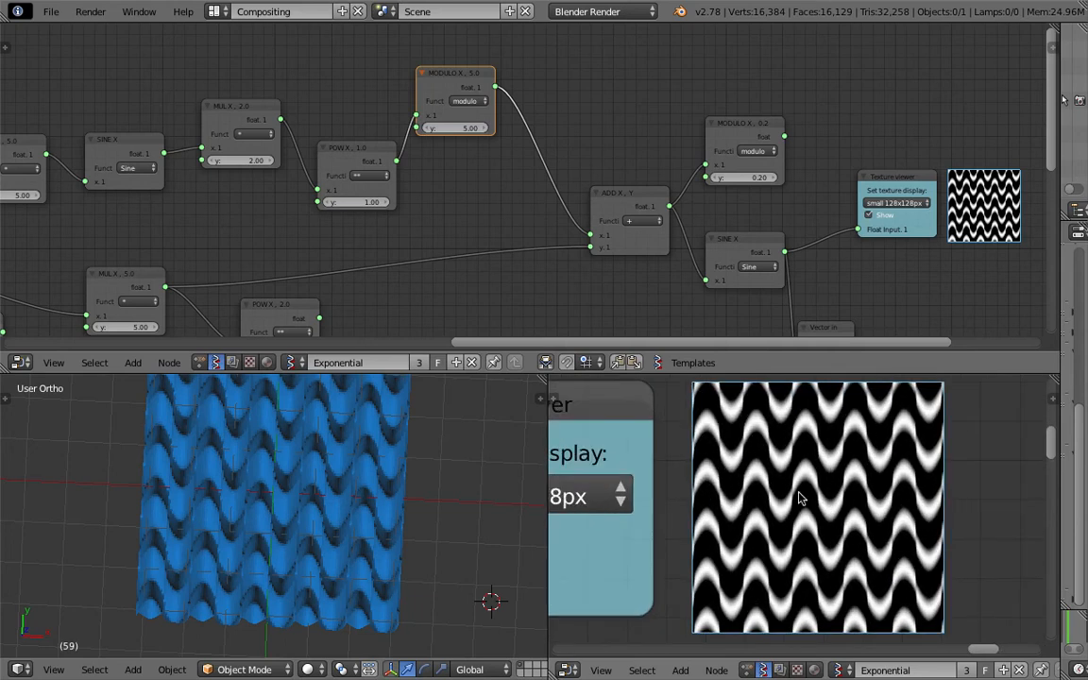
pyautogui.scroll(1, 808, 274)
# - Try y values of 10 and 20 on the modulo node feeding the Add node, and return it to 10
pyautogui.click(427, 107)
pyautogui.write('10')
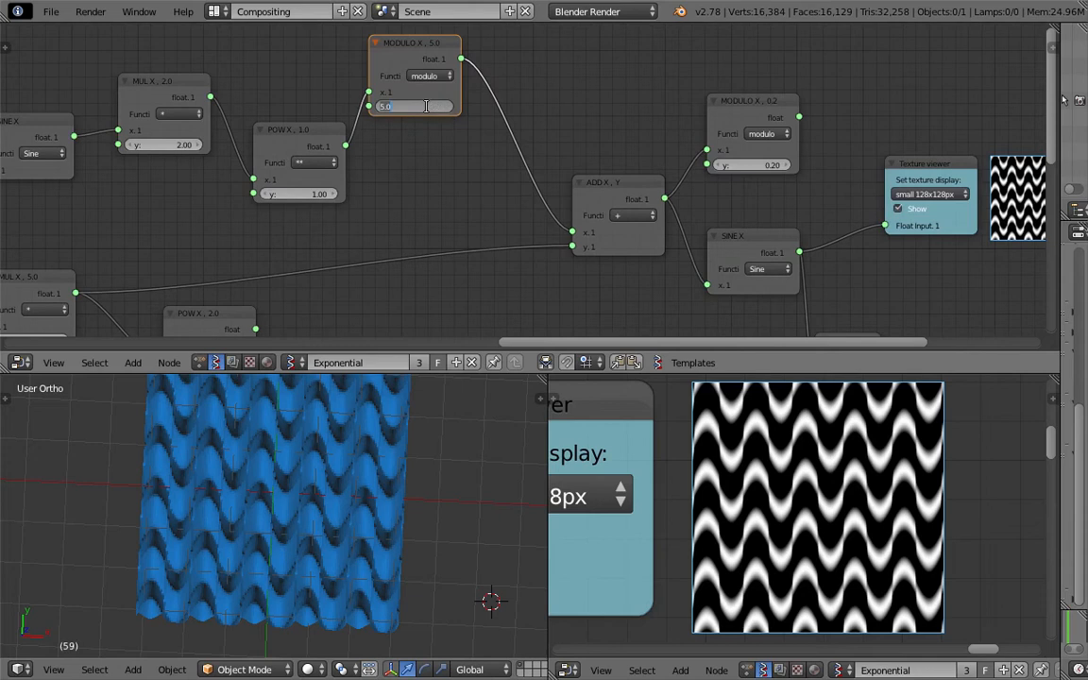
pyautogui.press('Return')
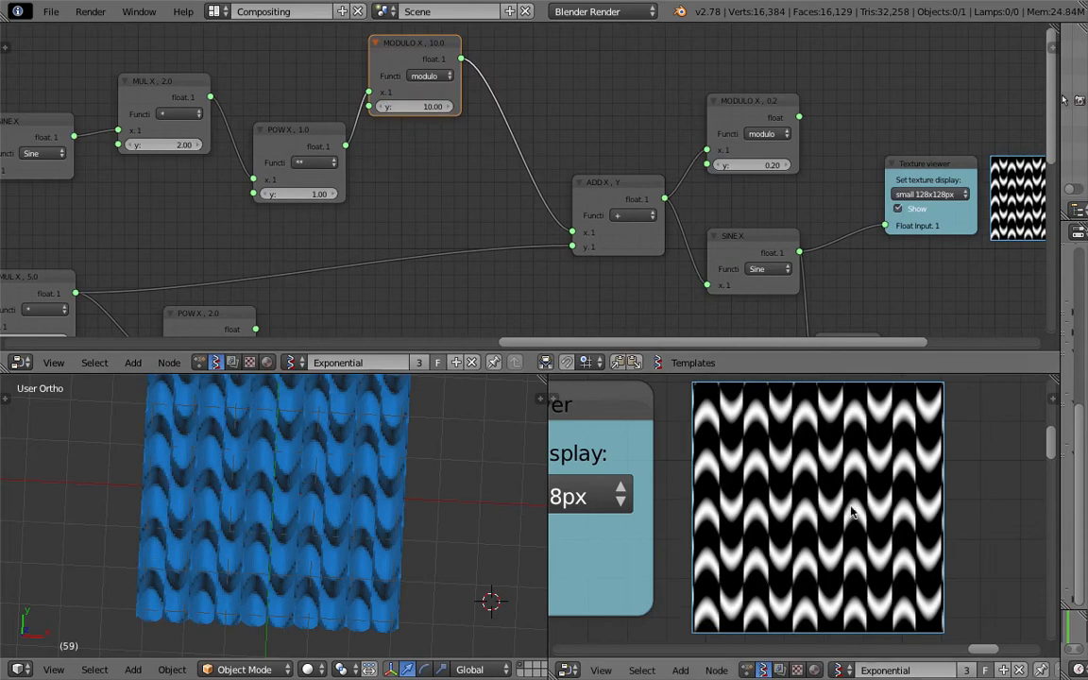
pyautogui.click(427, 106)
pyautogui.write('20')
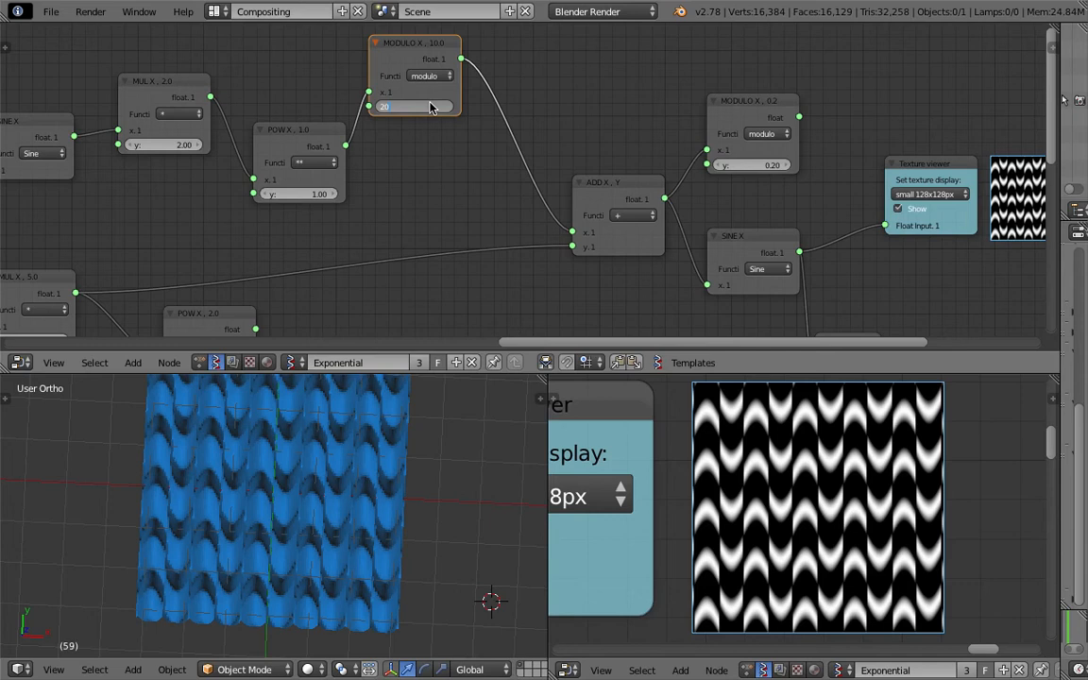
pyautogui.press('Return')
pyautogui.click(423, 105)
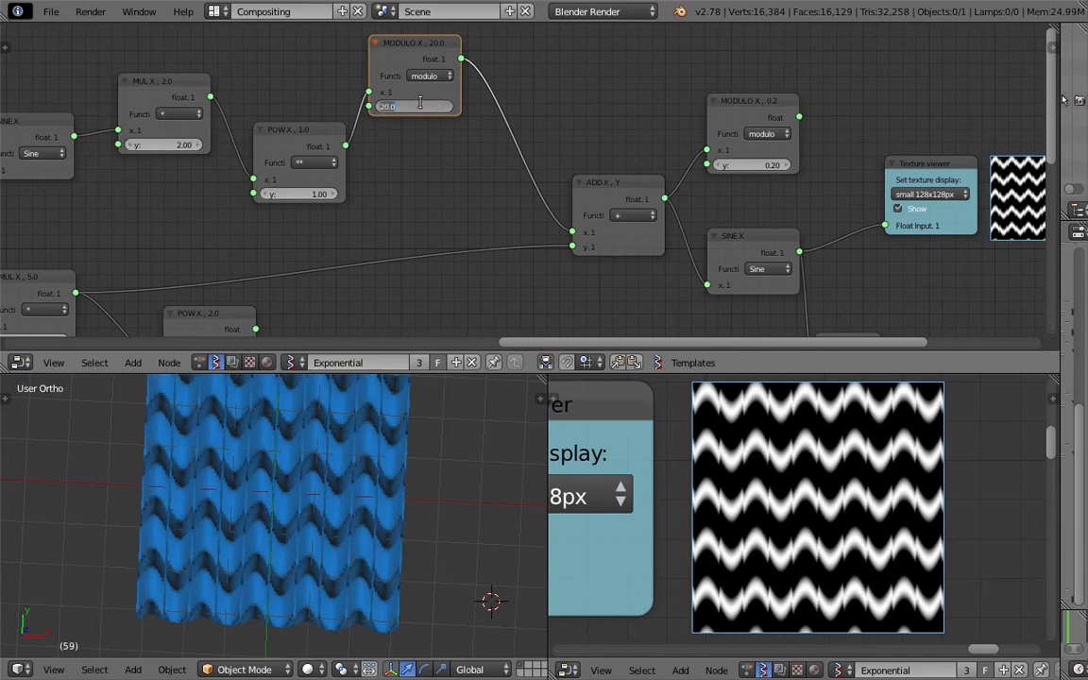
pyautogui.press('Return')
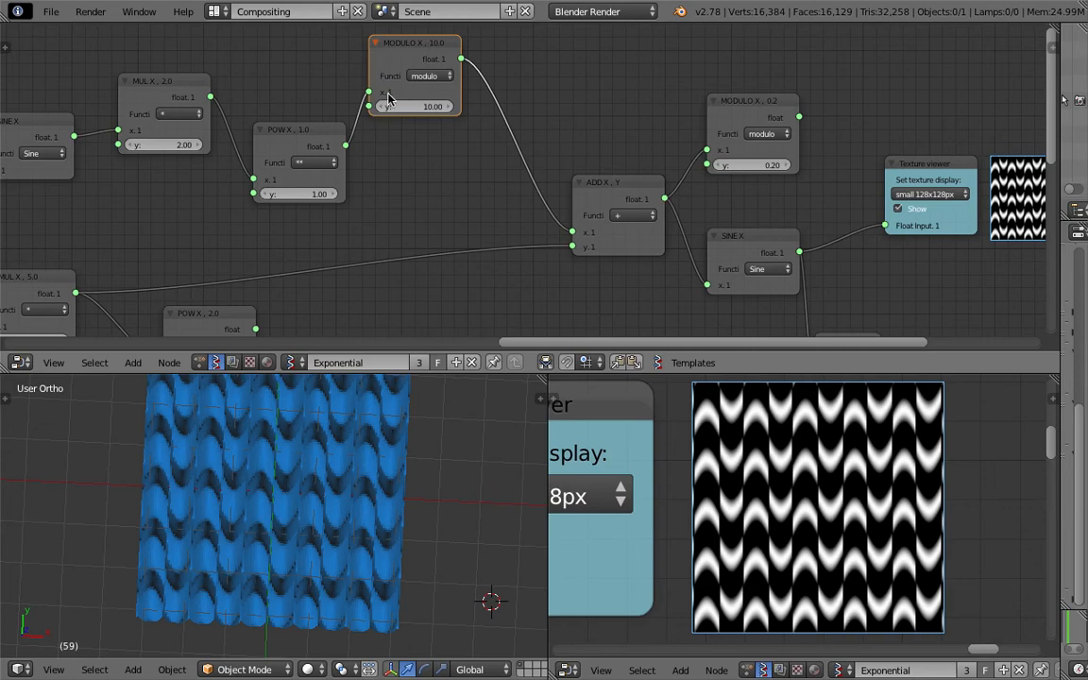
# - Reconnect the 1.0 power node directly to the Add node's x input, and insert a copy of the 10.0 modulo node on the Y link
pyautogui.moveTo(355, 147); pyautogui.dragTo(491, 234)
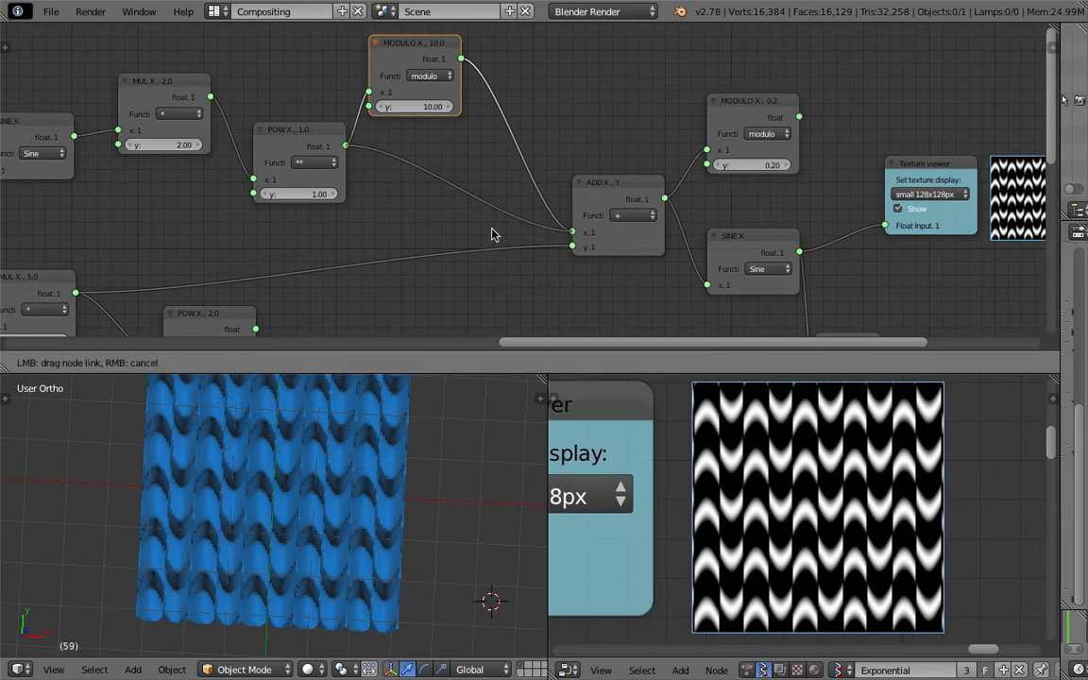
pyautogui.scroll(-1, 476, 206)
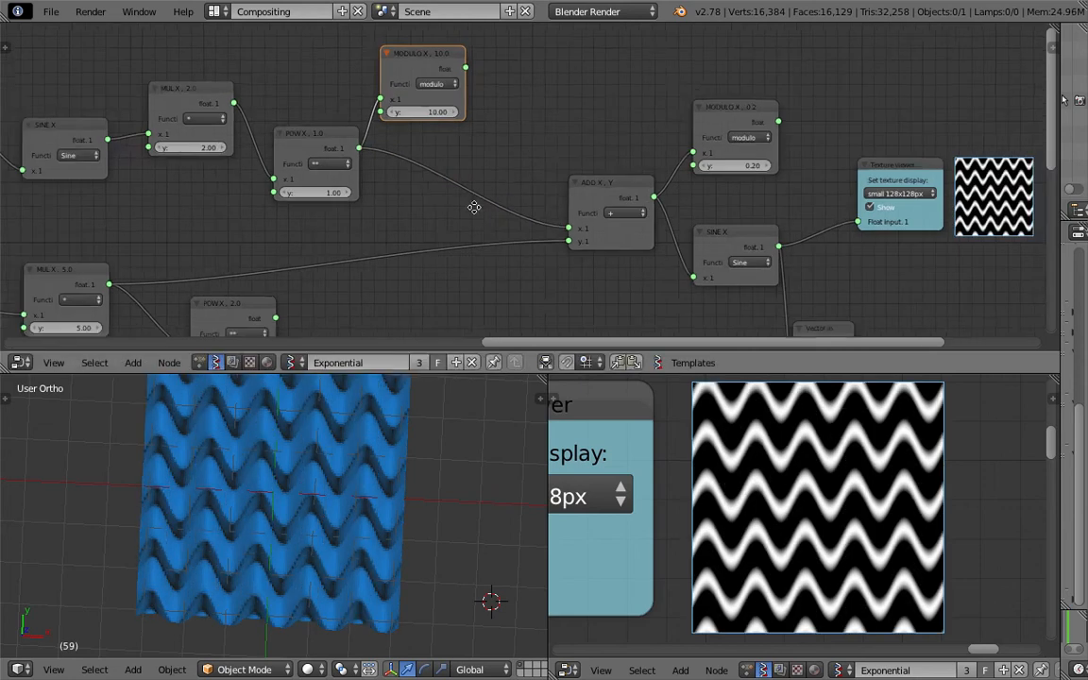
pyautogui.moveTo(451, 121); pyautogui.dragTo(472, 113, button='middle')
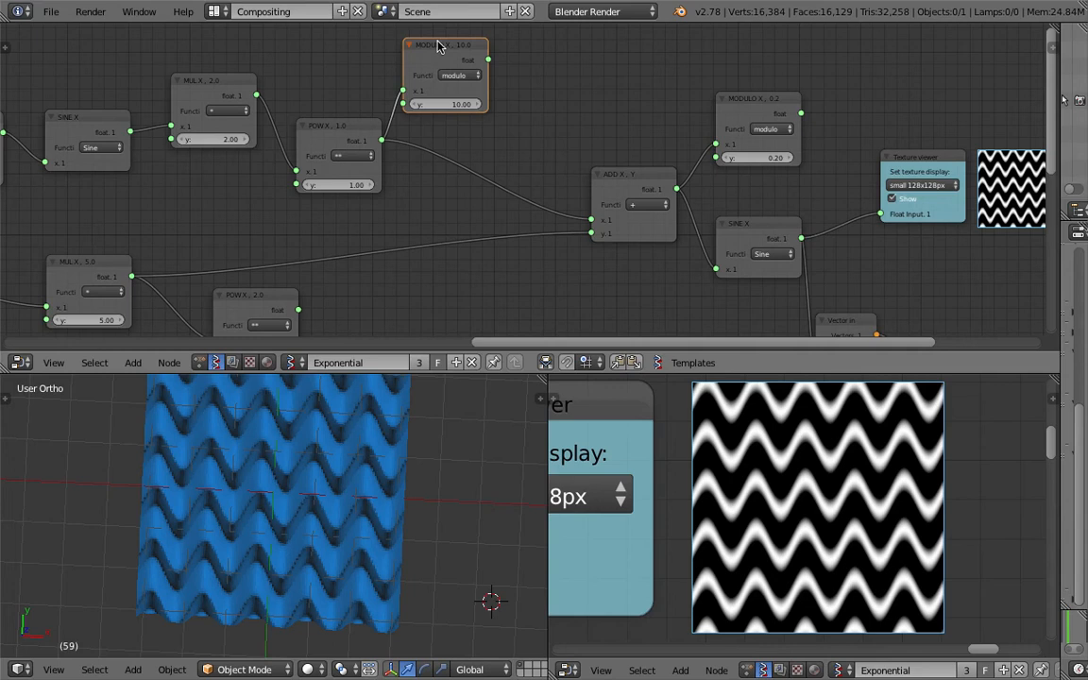
pyautogui.hotkey('shift', 'd')
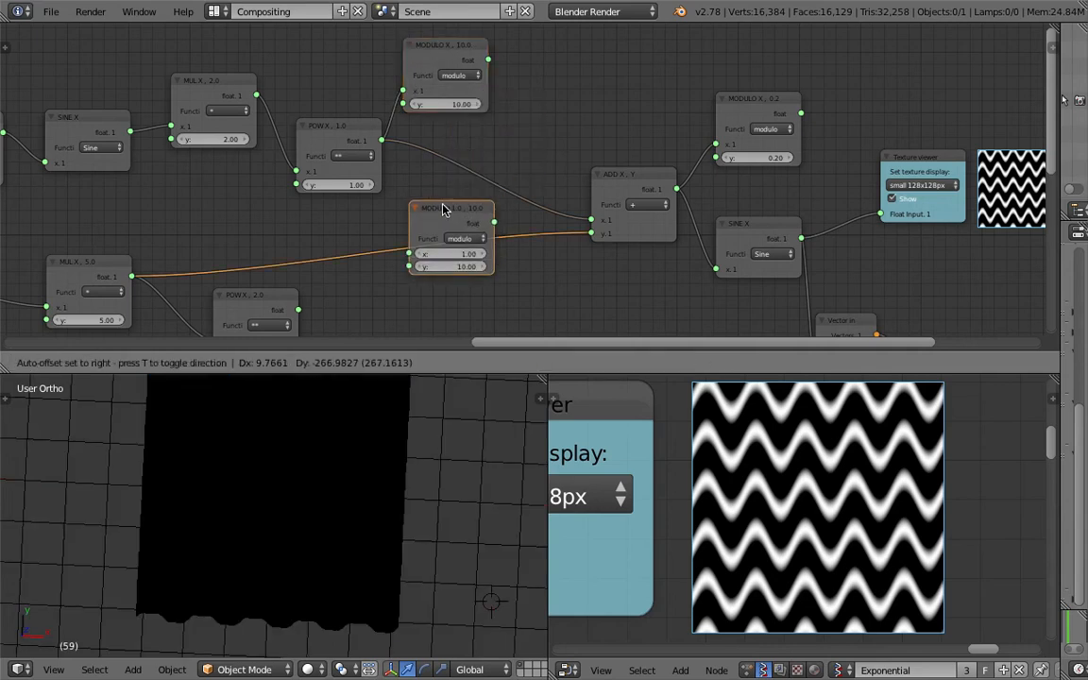
pyautogui.click(443, 209)
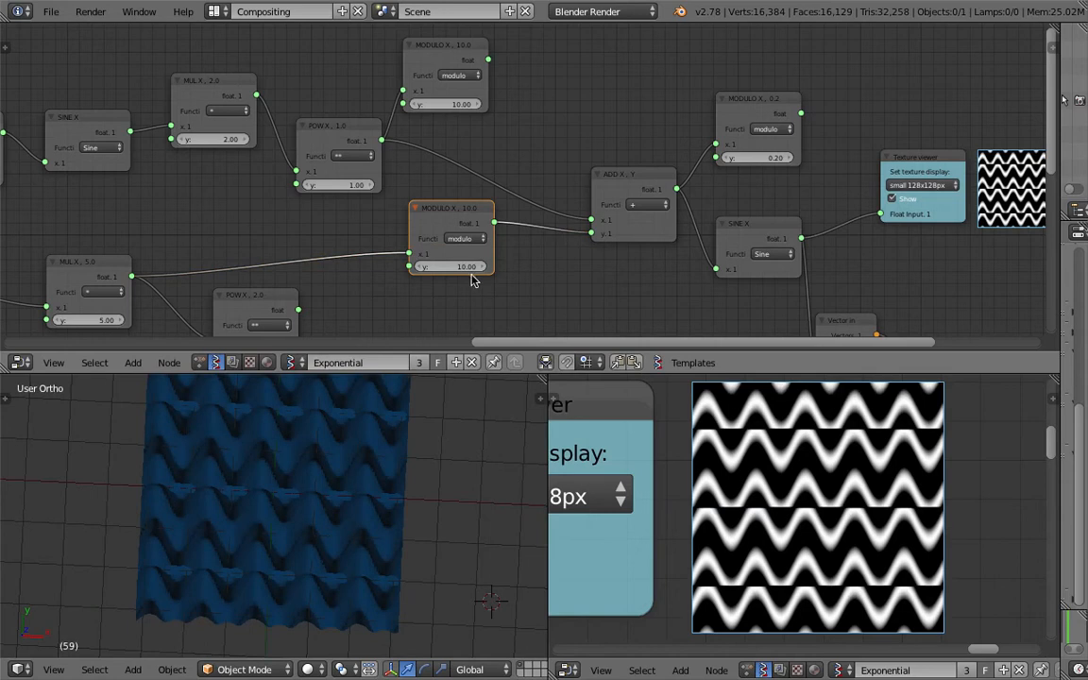
# - Try y values of 2 and 3 on the modulo node feeding the Add node's y input
pyautogui.scroll(1, 463, 277)
pyautogui.moveTo(473, 283); pyautogui.dragTo(522, 243, button='middle')
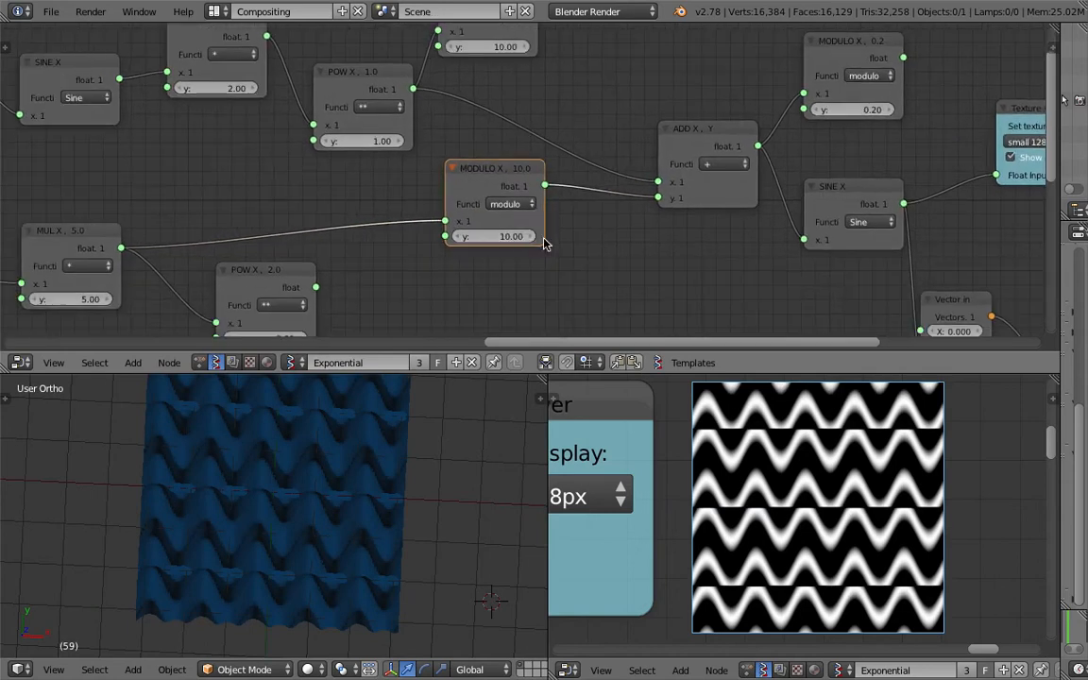
pyautogui.click(521, 237)
pyautogui.write('2')
pyautogui.press('Return')
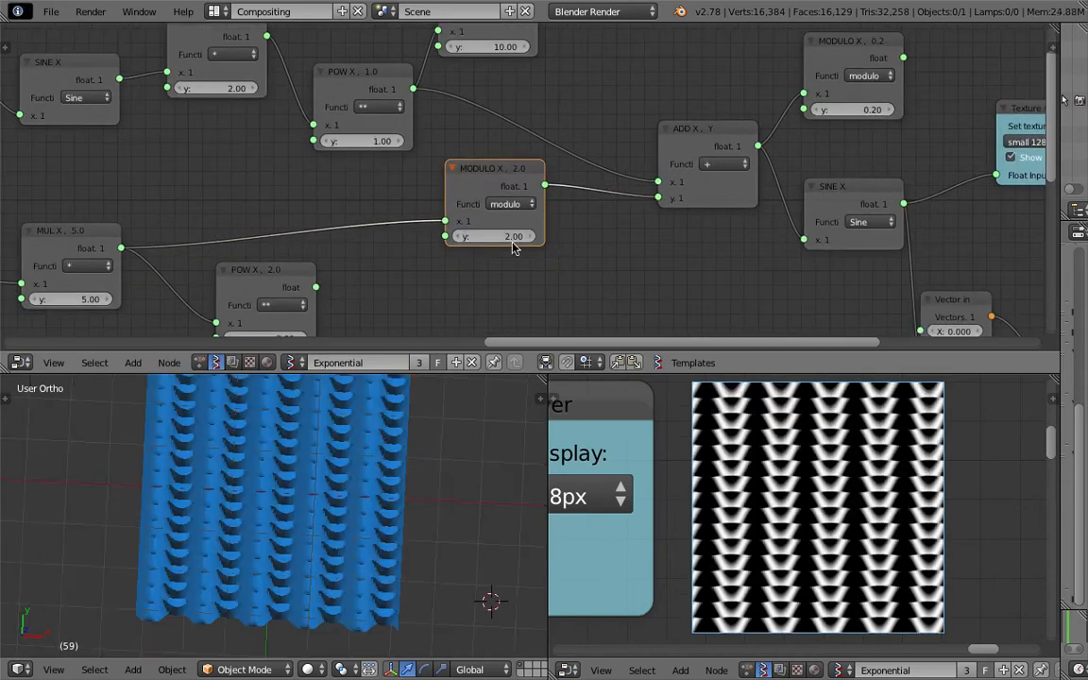
pyautogui.click(513, 238)
pyautogui.write('3')
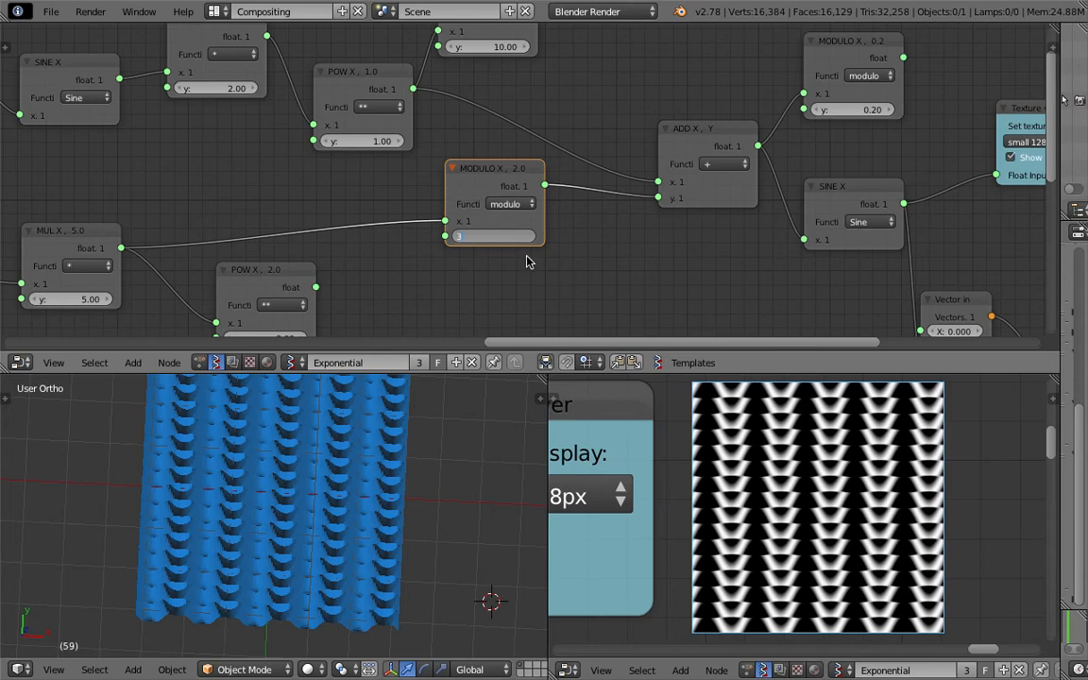
pyautogui.press('Return')
# - Set the y value of the modulo node on the Y link to 4 and examine the displaced mesh
pyautogui.click(513, 239)
pyautogui.write('4')
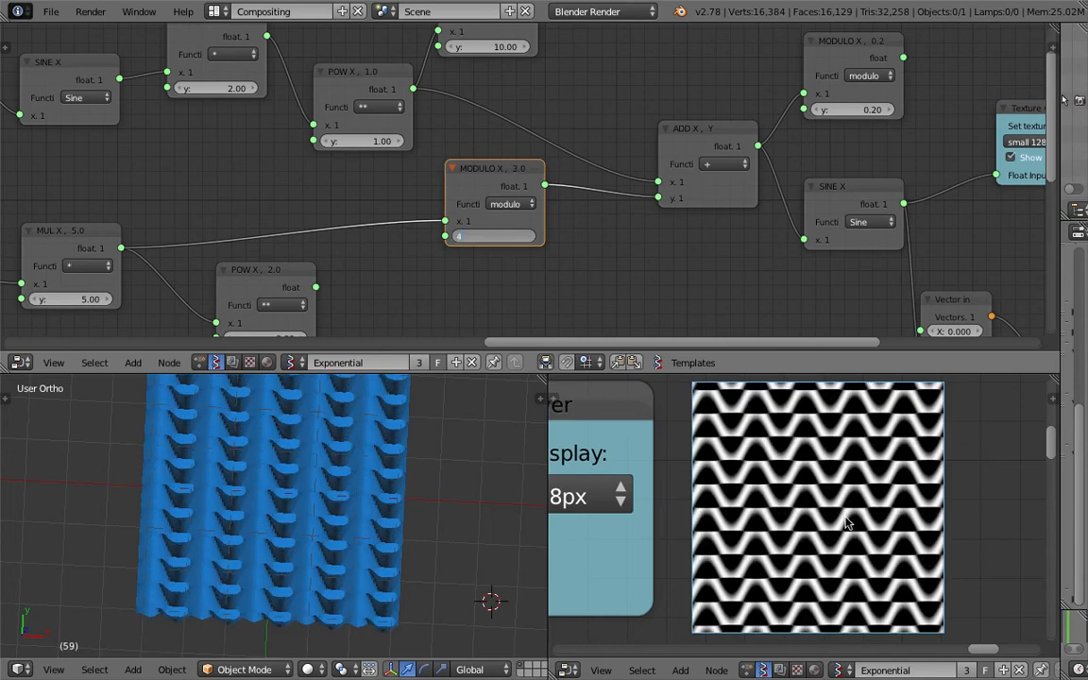
pyautogui.press('Return')
pyautogui.moveTo(376, 573); pyautogui.dragTo(344, 515, button='middle')
pyautogui.scroll(3, 386, 569)
pyautogui.scroll(-3, 375, 522)
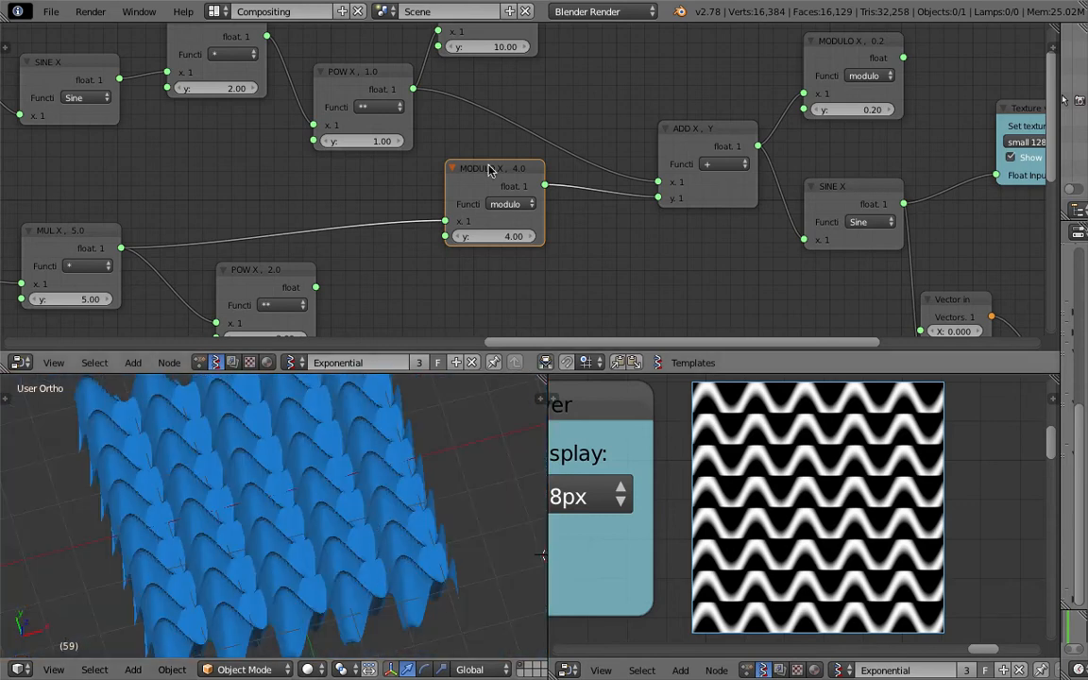
# - Move the 4.0 modulo node below the Y link and reconnect the 5.0 multiply node directly to the Add node's y input
pyautogui.moveTo(459, 179); pyautogui.dragTo(447, 228)
pyautogui.moveTo(122, 248); pyautogui.dragTo(459, 239)
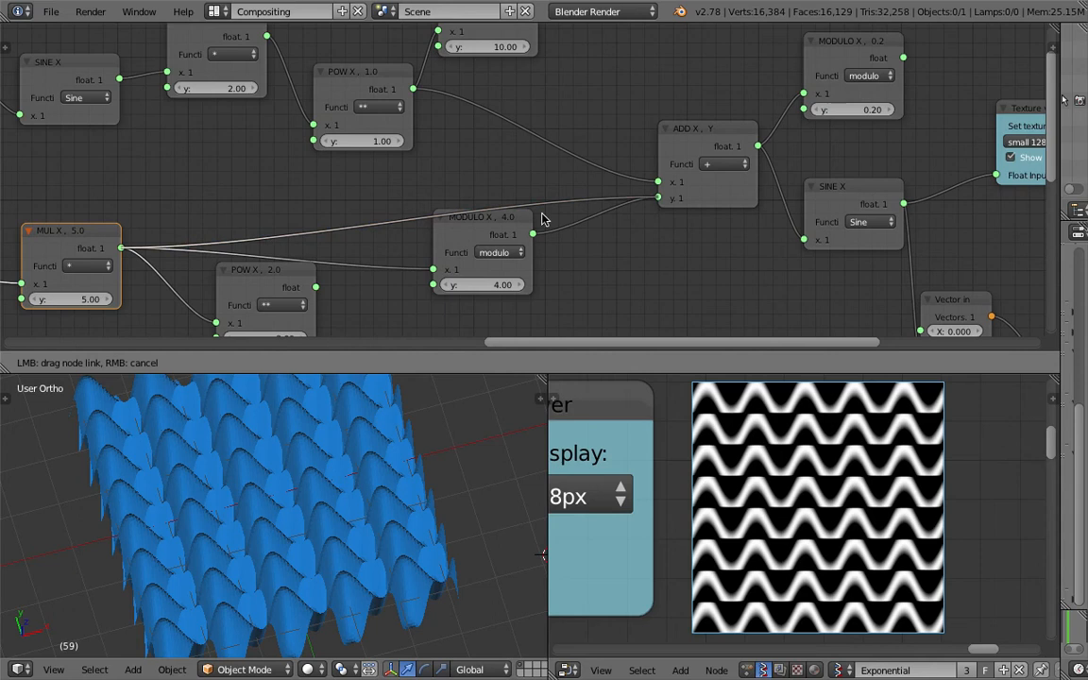
pyautogui.scroll(-2, 538, 217)
# - View the mesh more from above and save the file over its existing version
pyautogui.moveTo(425, 472); pyautogui.dragTo(388, 486, button='middle')
pyautogui.hotkey('ctrl', 's')
pyautogui.click(389, 485)
pyautogui.scroll(-1, 532, 282)
pyautogui.scroll(1, 566, 255)
pyautogui.moveTo(638, 210); pyautogui.dragTo(425, 234, button='middle')
pyautogui.scroll(3, 493, 194)
pyautogui.moveTo(493, 194); pyautogui.dragTo(406, 223, button='middle')
pyautogui.moveTo(577, 99); pyautogui.dragTo(620, 168)
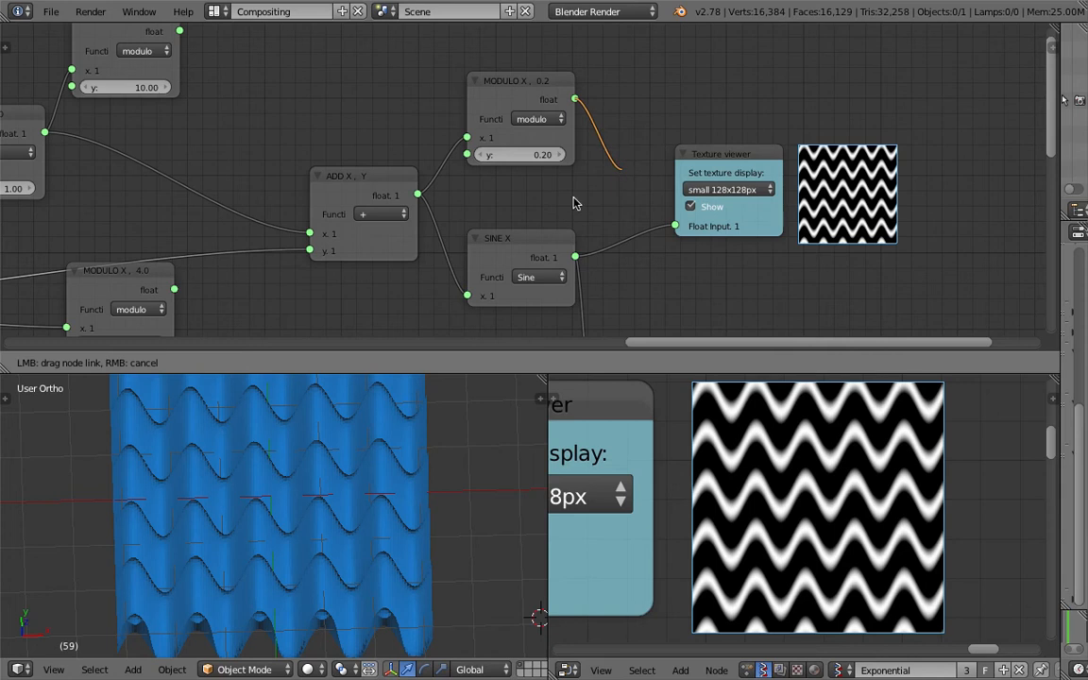
pyautogui.moveTo(558, 208); pyautogui.dragTo(550, 209)
# - Move the Add X, Y node away from the sine node, closer to the 1.0 power node
pyautogui.scroll(-4, 534, 210)
pyautogui.moveTo(531, 210); pyautogui.dragTo(568, 164, button='middle')
pyautogui.scroll(1, 479, 142)
pyautogui.moveTo(465, 142); pyautogui.dragTo(411, 106)
pyautogui.scroll(-1, 380, 152)
pyautogui.moveTo(378, 155); pyautogui.dragTo(519, 151, button='middle')
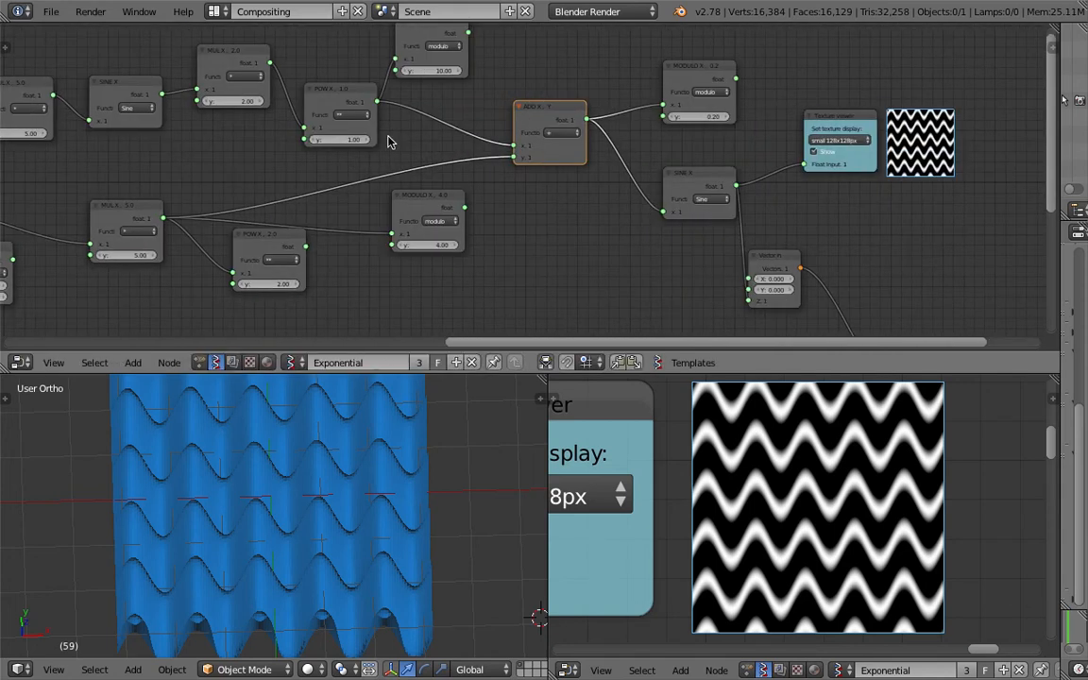
pyautogui.moveTo(304, 142); pyautogui.dragTo(483, 155, button='middle')
pyautogui.scroll(-1, 298, 215)
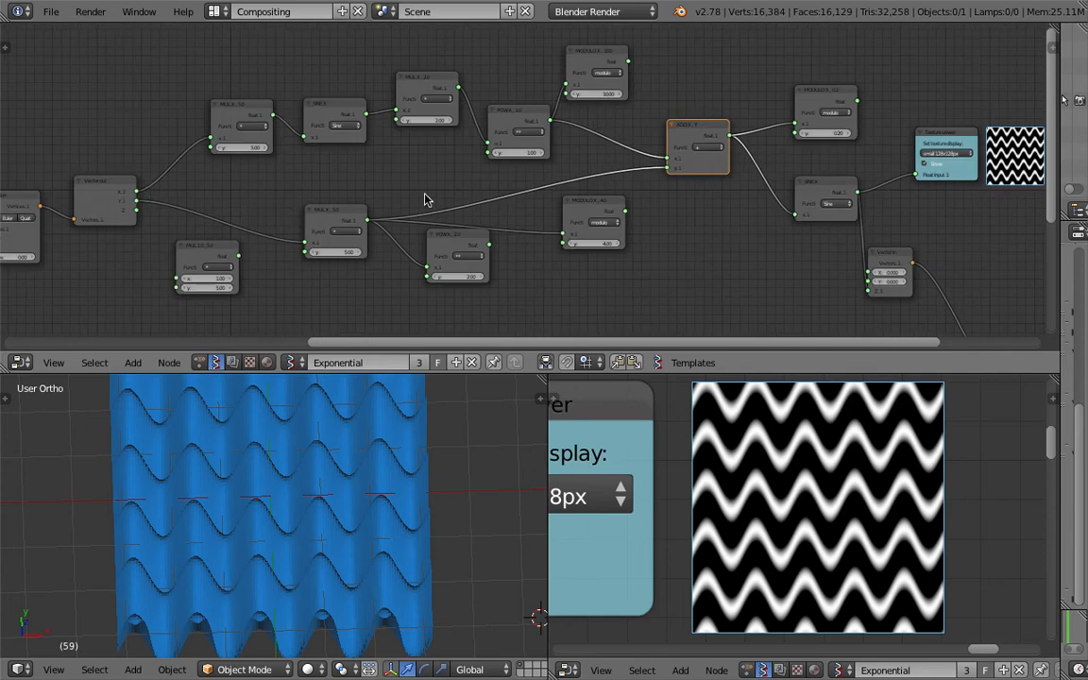
pyautogui.moveTo(604, 162); pyautogui.dragTo(519, 193, button='middle')
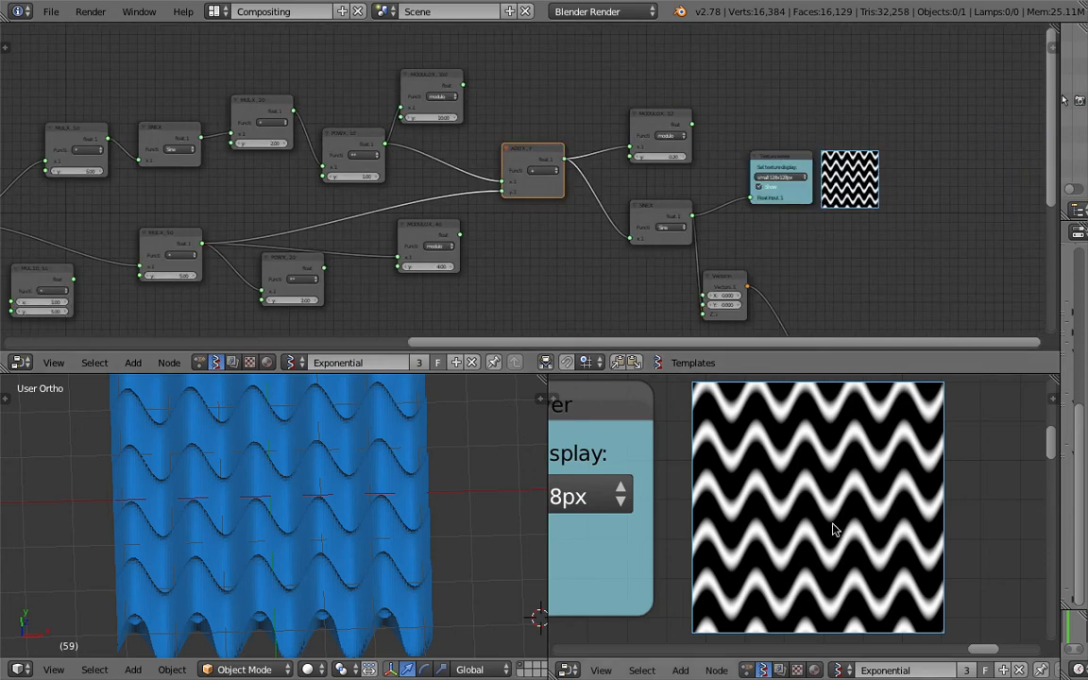
# - Shift the Vector in node away from the sine node and bring the vector Add and Viewer Draw nodes closer to it
pyautogui.moveTo(833, 530); pyautogui.dragTo(847, 516, button='middle')
pyautogui.moveTo(724, 264); pyautogui.dragTo(628, 241, button='middle')
pyautogui.scroll(1, 628, 241)
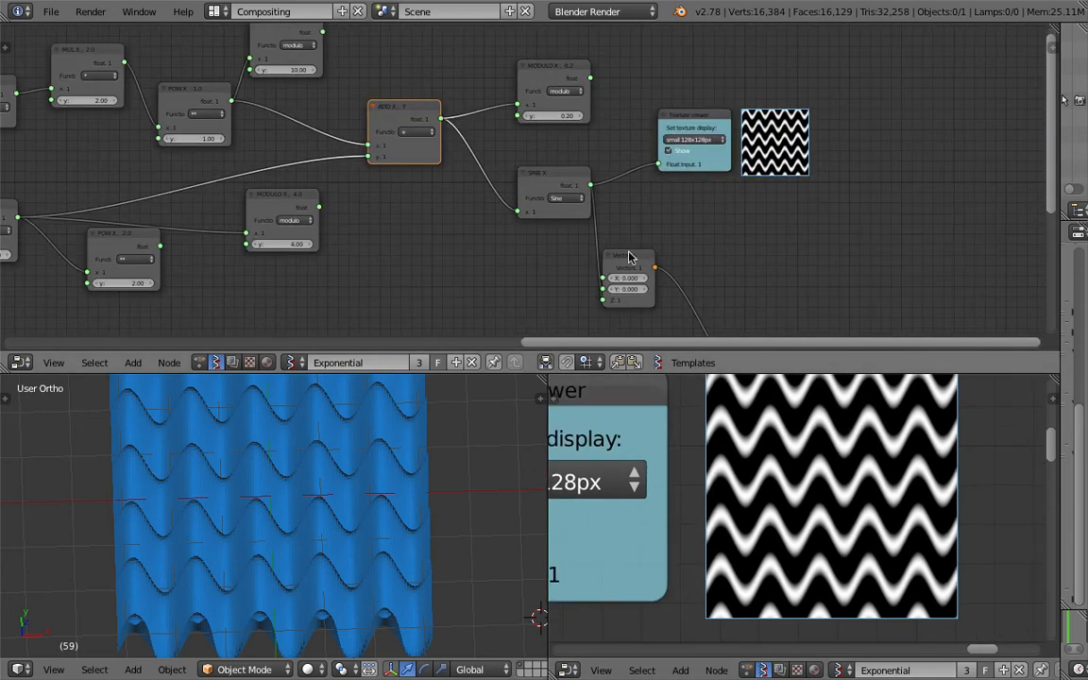
pyautogui.moveTo(629, 253); pyautogui.dragTo(658, 240)
pyautogui.moveTo(687, 216); pyautogui.dragTo(632, 139, button='middle')
pyautogui.moveTo(695, 183); pyautogui.dragTo(679, 152, button='middle')
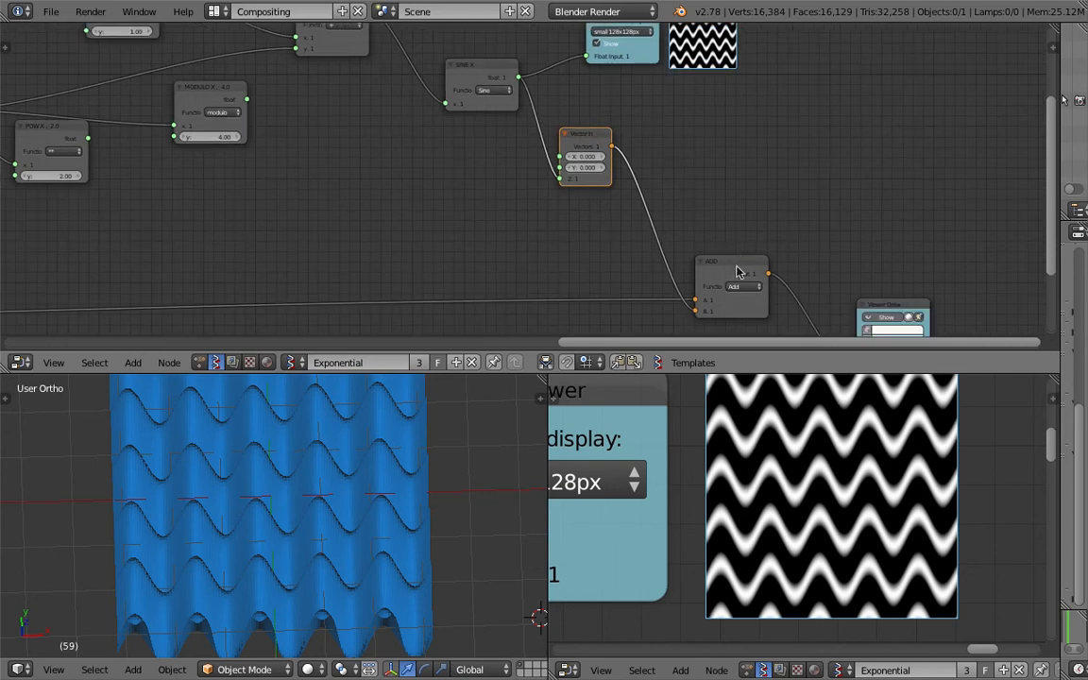
pyautogui.moveTo(738, 269); pyautogui.dragTo(726, 233)
pyautogui.scroll(-1, 763, 227)
pyautogui.moveTo(763, 227); pyautogui.dragTo(717, 184, button='middle')
pyautogui.moveTo(790, 243); pyautogui.dragTo(735, 208)
pyautogui.moveTo(735, 208); pyautogui.dragTo(829, 218, button='middle')
pyautogui.moveTo(724, 193); pyautogui.dragTo(699, 188)
pyautogui.moveTo(699, 188); pyautogui.dragTo(711, 212, button='middle')
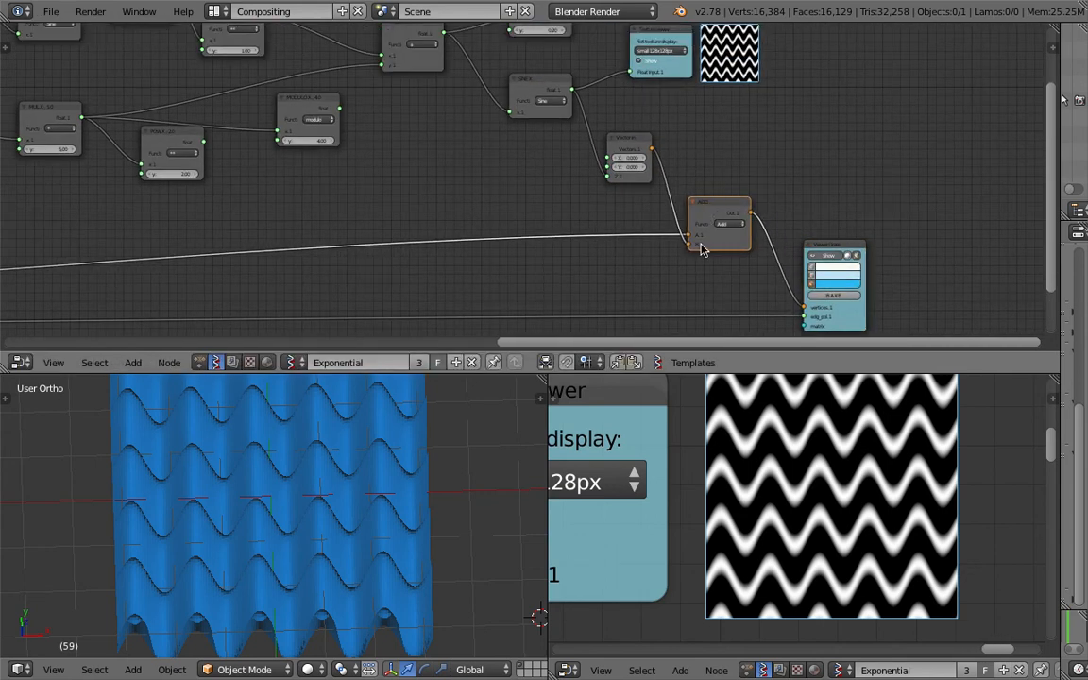
# - Space the vector Add and Viewer Draw nodes farther from the Vector in node, and save the file over its existing version
pyautogui.moveTo(797, 483); pyautogui.dragTo(792, 495, button='middle')
pyautogui.moveTo(717, 292); pyautogui.dragTo(712, 309, button='middle')
pyautogui.scroll(7, 617, 187)
pyautogui.moveTo(618, 187); pyautogui.dragTo(684, 236, button='middle')
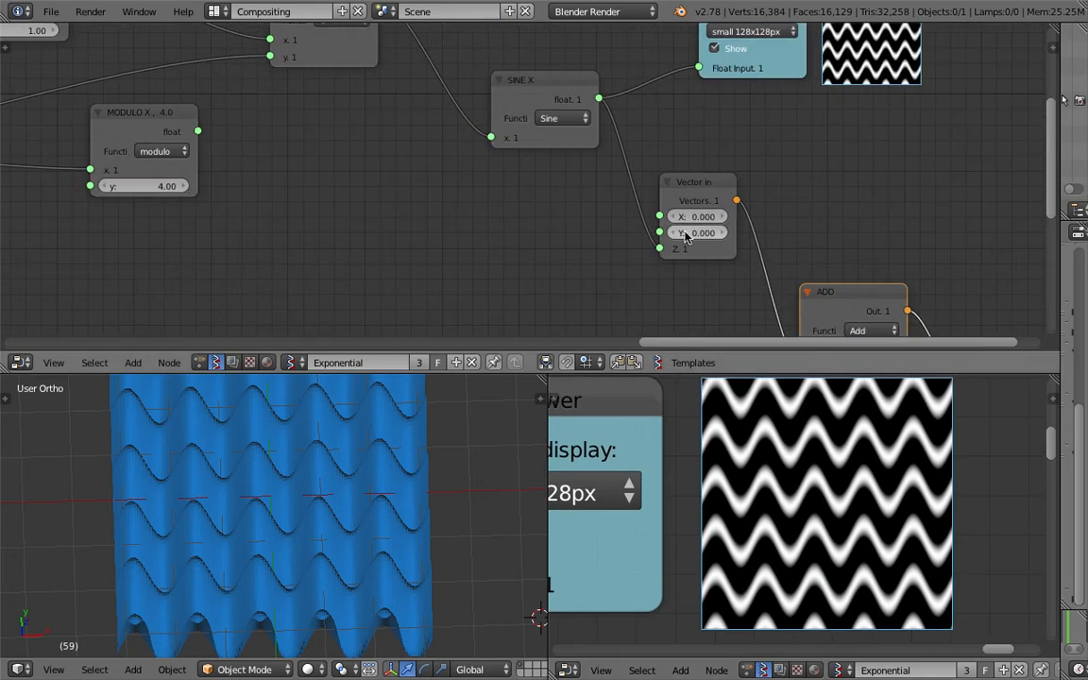
pyautogui.moveTo(672, 183); pyautogui.dragTo(635, 172)
pyautogui.scroll(-2, 711, 250)
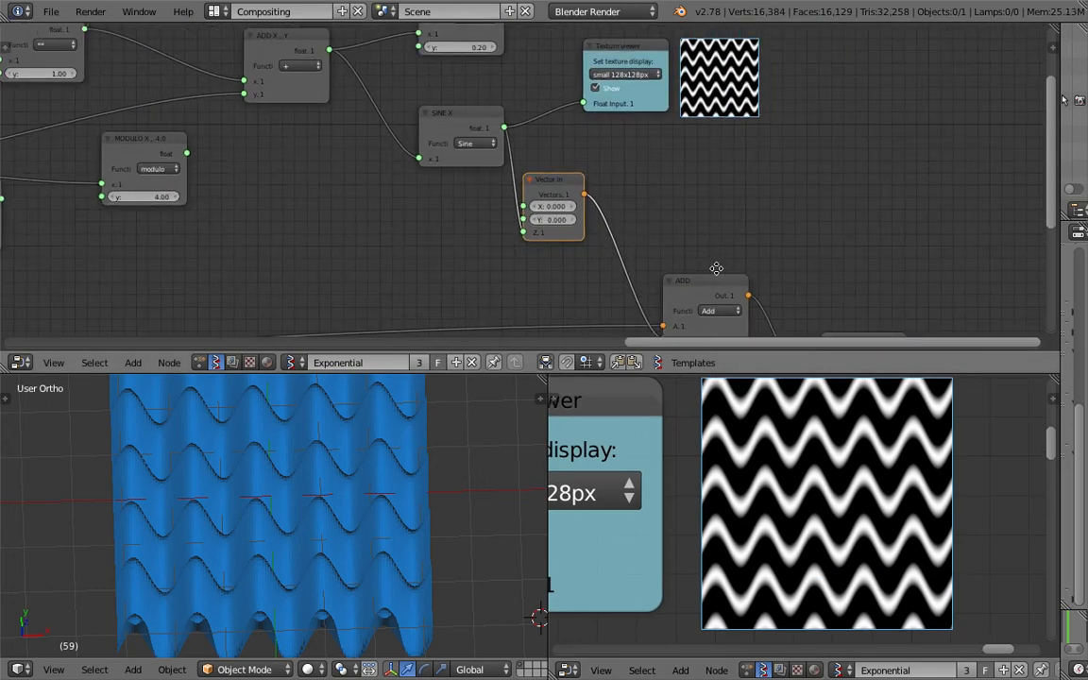
pyautogui.moveTo(717, 269); pyautogui.dragTo(662, 214, button='middle')
pyautogui.moveTo(659, 230); pyautogui.dragTo(688, 238)
pyautogui.moveTo(819, 287); pyautogui.dragTo(907, 286)
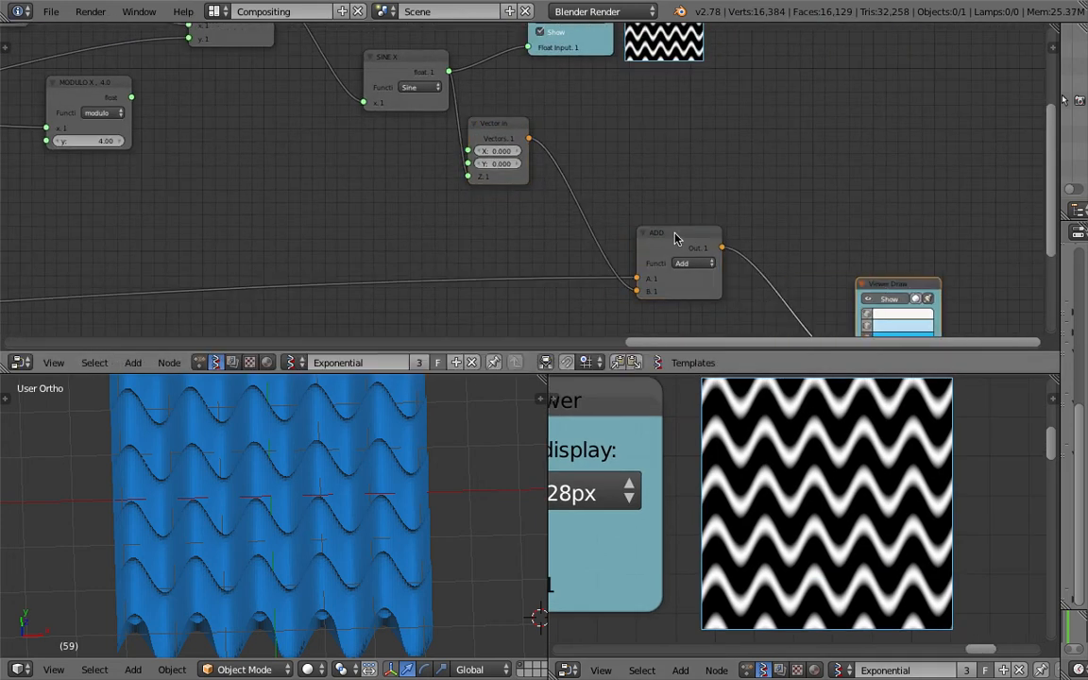
pyautogui.hotkey('ctrl', 's')
pyautogui.click(675, 237)
# - Add a Vector Noise MK2 node between the Vector in node and the vector Add node
pyautogui.moveTo(655, 166); pyautogui.dragTo(710, 214, button='middle')
pyautogui.hotkey('alt', 'space')
pyautogui.write('vector no')
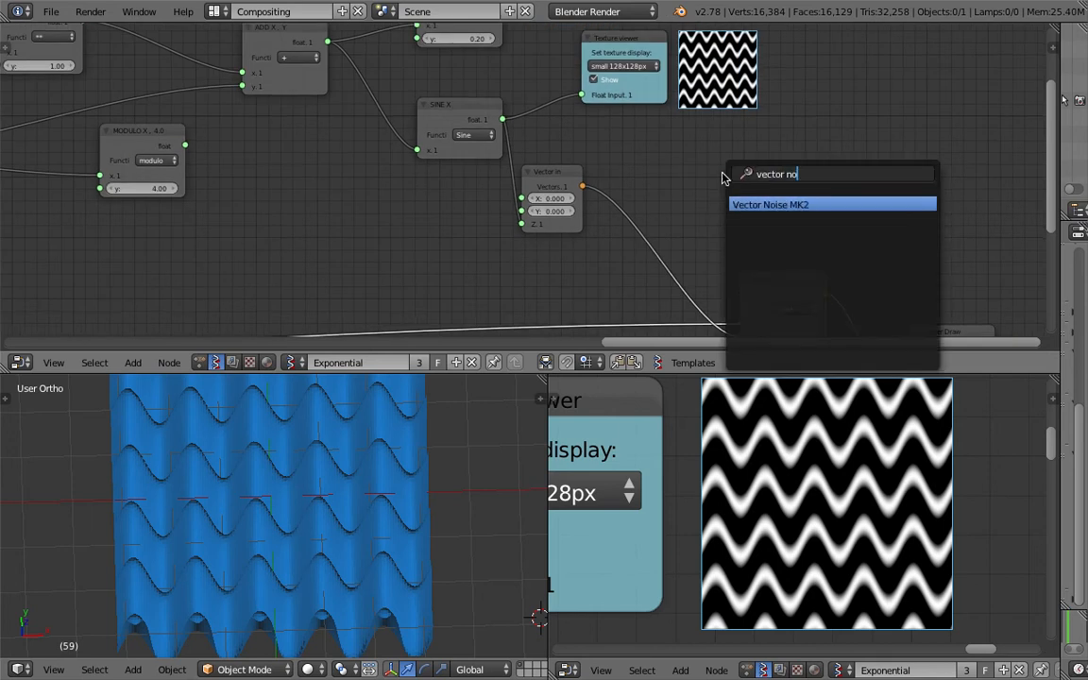
pyautogui.press('Return')
pyautogui.click(701, 158)
# - Connect the Vector in node's output to the noise node's Vertices input, and the noise output to the vector Add node's B input
pyautogui.moveTo(582, 186); pyautogui.dragTo(693, 216)
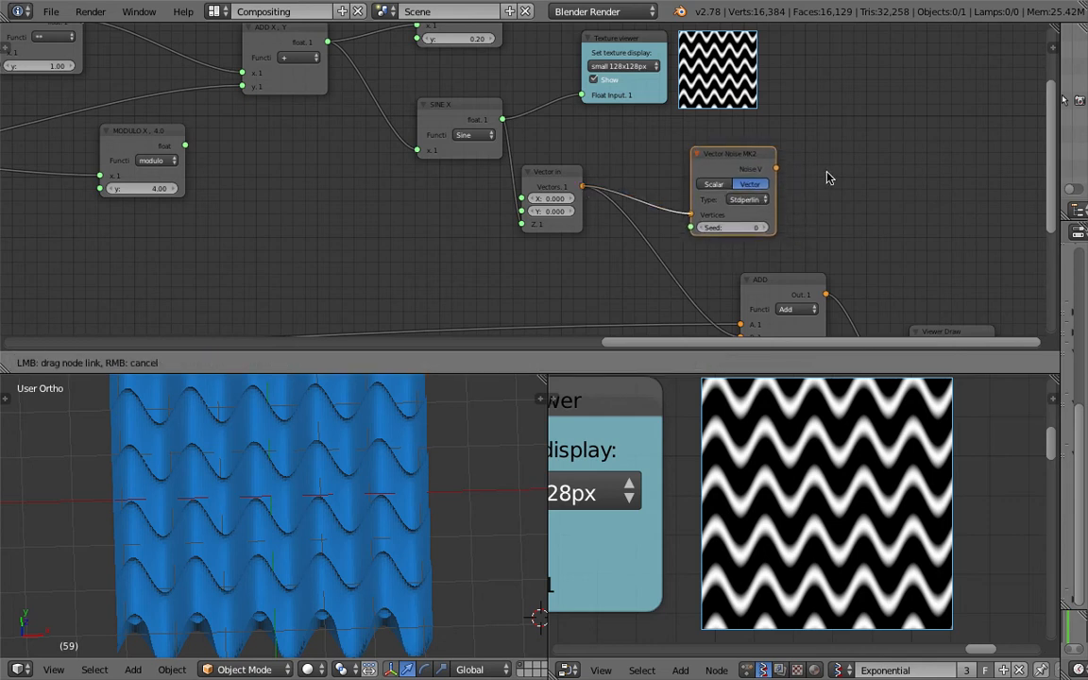
pyautogui.moveTo(530, 174); pyautogui.dragTo(548, 163)
pyautogui.moveTo(746, 177); pyautogui.dragTo(772, 143, button='middle')
pyautogui.moveTo(759, 133); pyautogui.dragTo(733, 349)
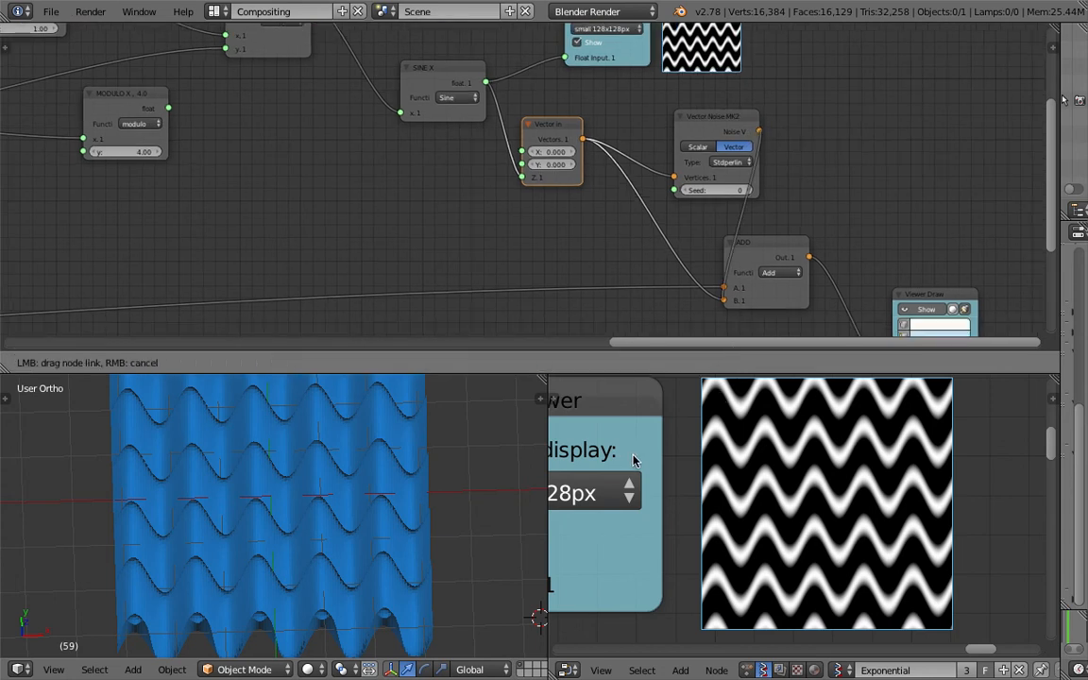
pyautogui.moveTo(671, 515); pyautogui.dragTo(670, 515)
pyautogui.moveTo(403, 613); pyautogui.dragTo(424, 547, button='middle')
pyautogui.moveTo(764, 142); pyautogui.dragTo(753, 180, button='middle')
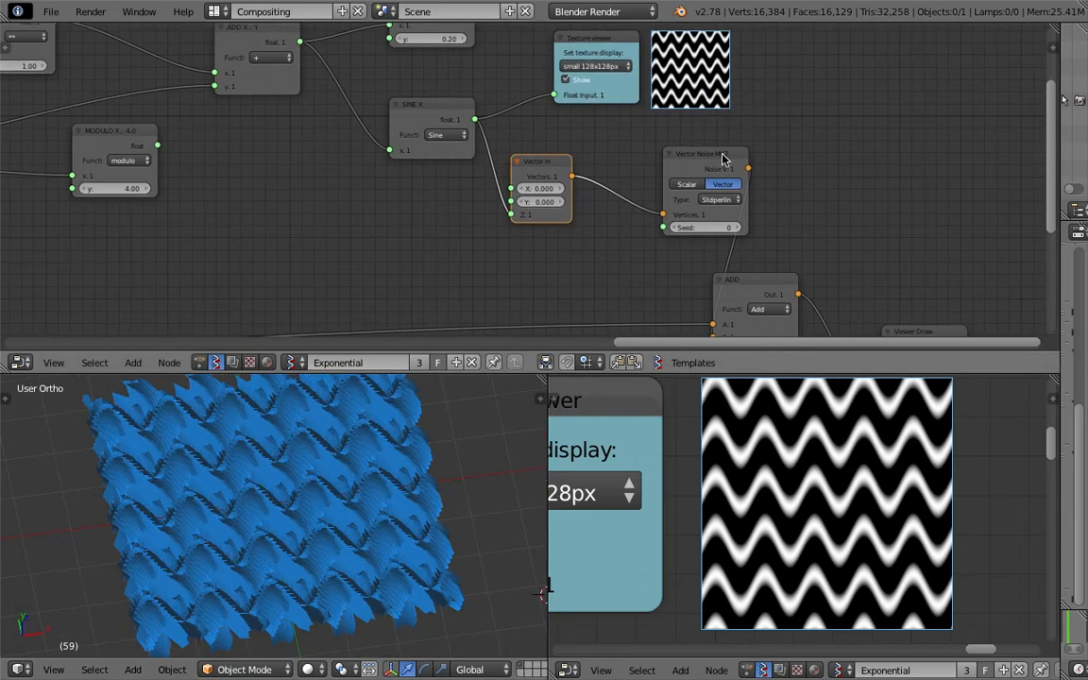
# - Move the Vector Noise node close beside the Vector in node, and shift the sine node closer to the Add X, Y node
pyautogui.moveTo(723, 156); pyautogui.dragTo(667, 169)
pyautogui.scroll(-1, 727, 232)
pyautogui.moveTo(727, 233); pyautogui.dragTo(720, 222, button='middle')
pyautogui.scroll(-1, 722, 225)
pyautogui.moveTo(653, 167); pyautogui.dragTo(632, 177)
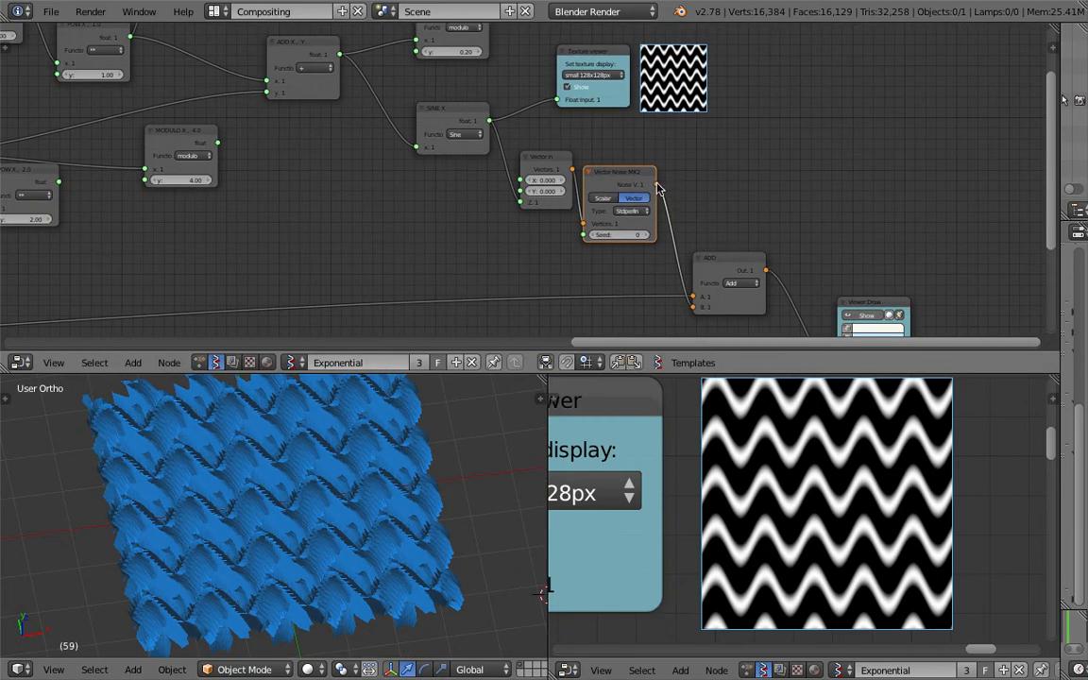
pyautogui.moveTo(553, 161); pyautogui.dragTo(542, 154)
pyautogui.moveTo(492, 127); pyautogui.dragTo(595, 149, button='middle')
pyautogui.scroll(-1, 596, 149)
pyautogui.click(532, 133)
pyautogui.scroll(2, 566, 146)
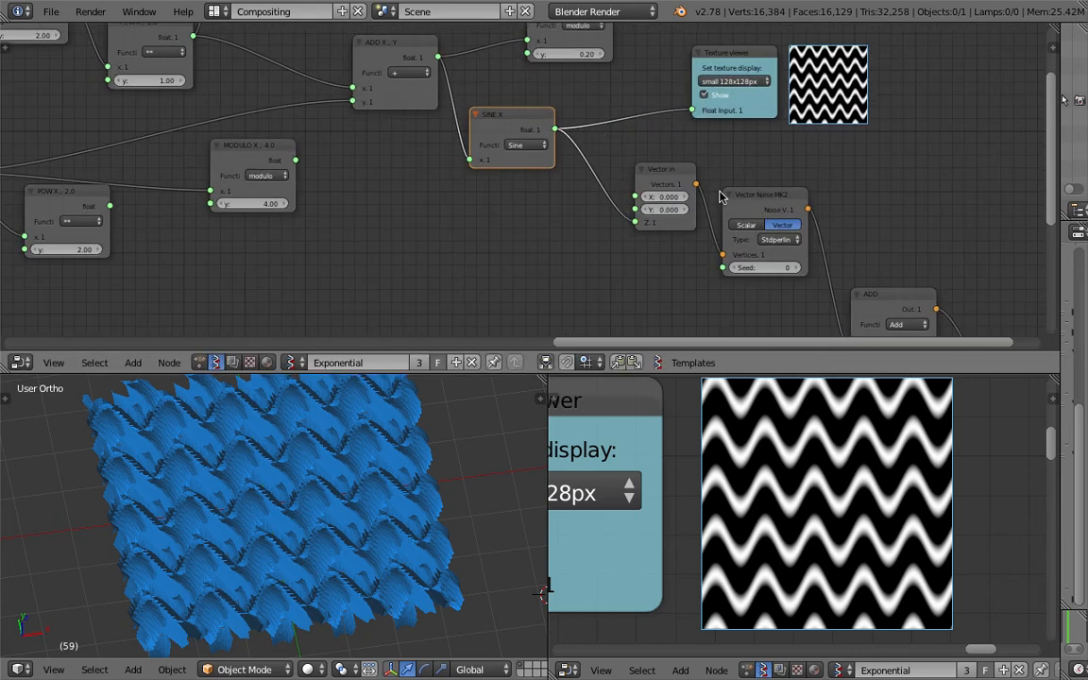
# - Duplicate the Vector Noise MK2 node and place the copy below the sine node
pyautogui.moveTo(732, 197); pyautogui.dragTo(727, 164, button='middle')
pyautogui.click(746, 168)
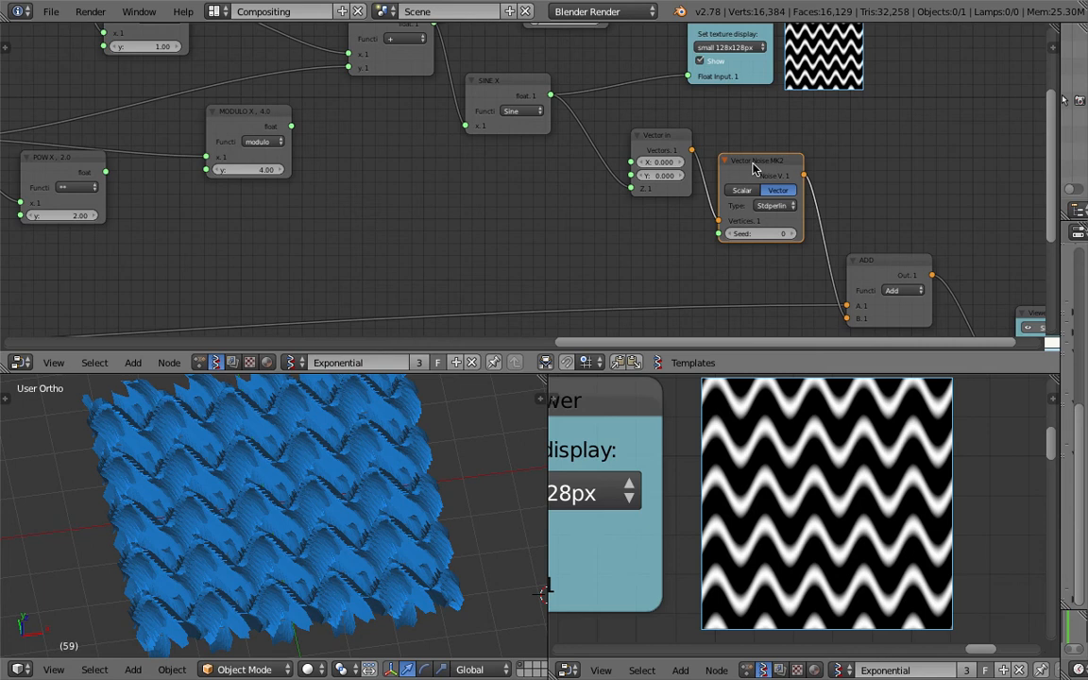
pyautogui.hotkey('shift', 'd')
pyautogui.click(516, 169)
pyautogui.scroll(-6, 396, 277)
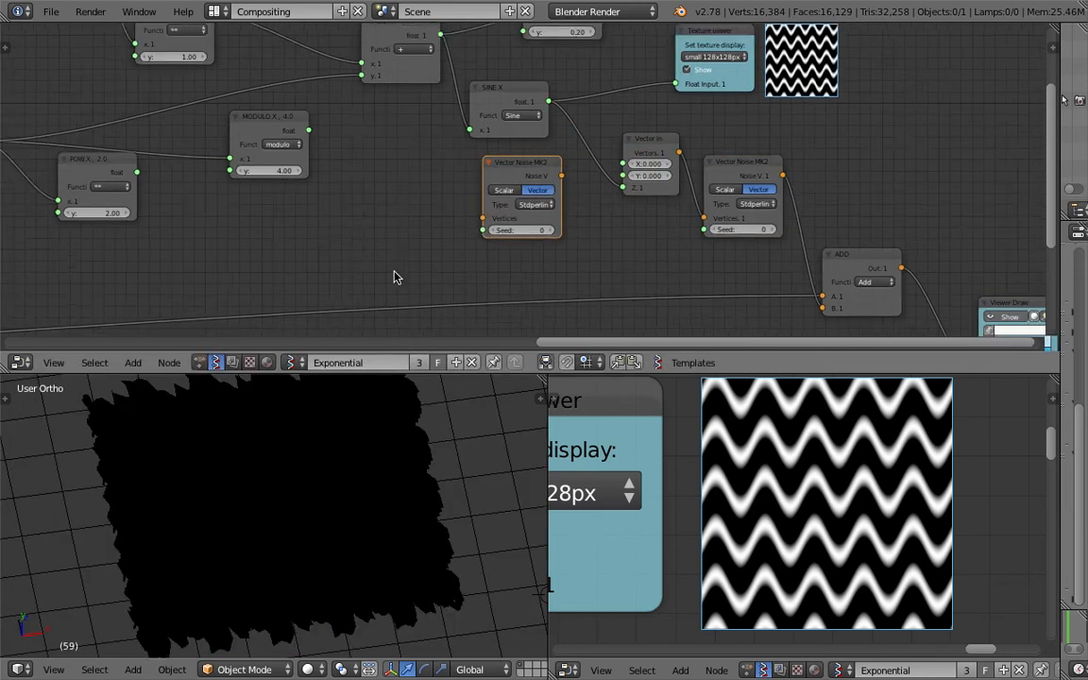
# - Adjust the copied noise node's position and connect the plane generator's Vertices output to its Vertices input
pyautogui.moveTo(563, 226); pyautogui.dragTo(697, 199, button='middle')
pyautogui.scroll(-3, 697, 198)
pyautogui.moveTo(283, 250); pyautogui.dragTo(389, 238, button='middle')
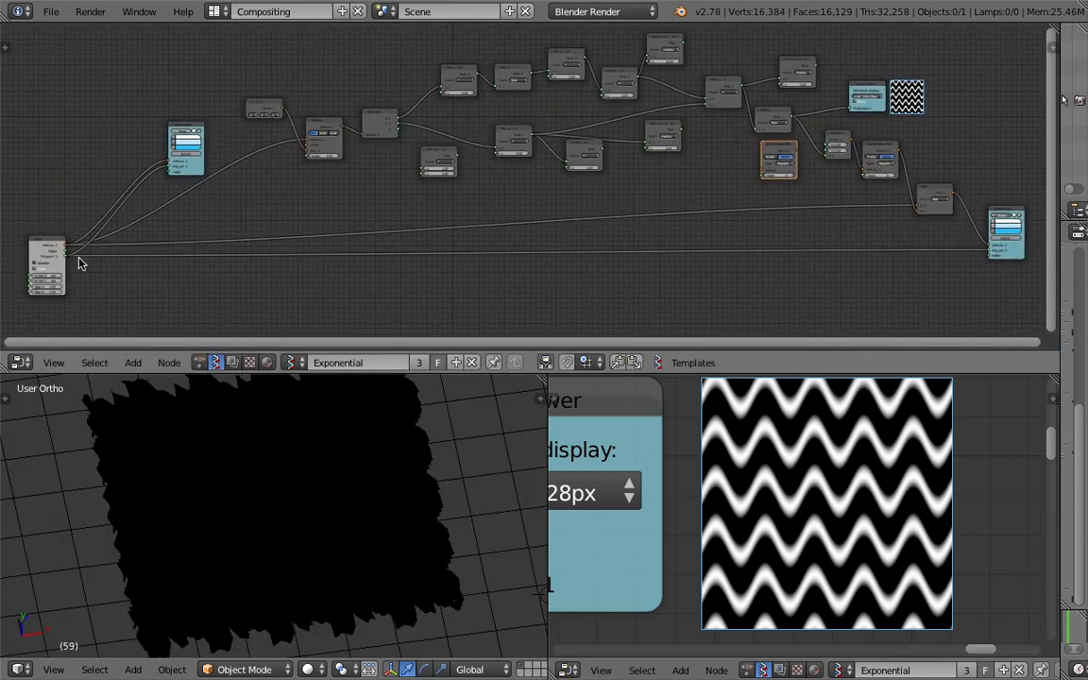
pyautogui.press('g')
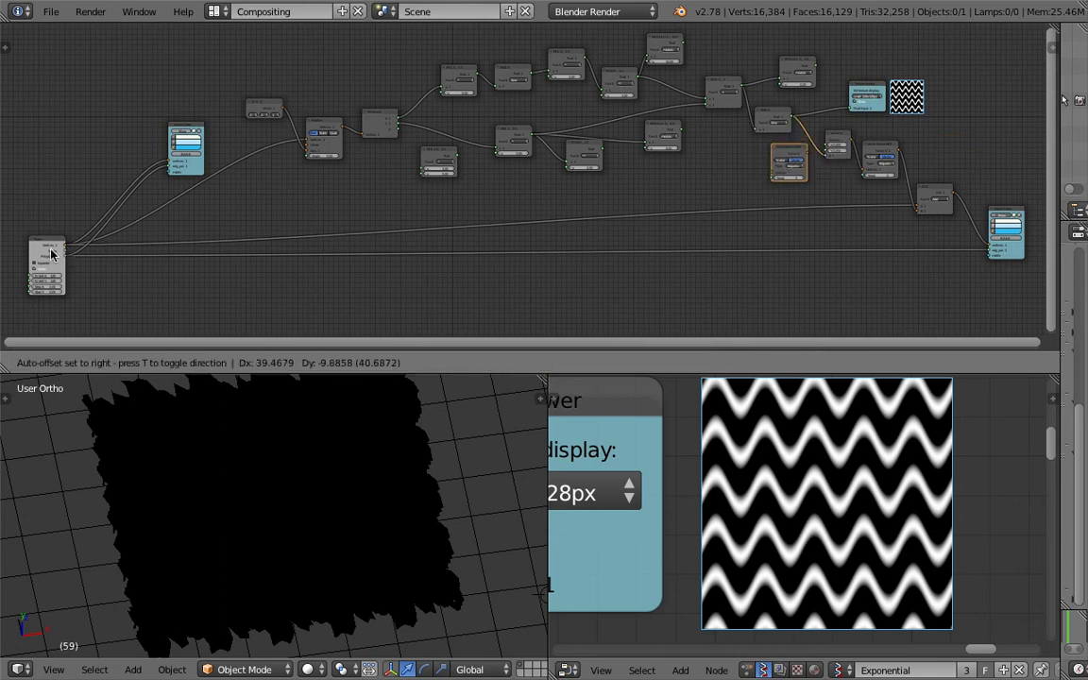
pyautogui.click(68, 260)
pyautogui.moveTo(66, 248); pyautogui.dragTo(748, 174)
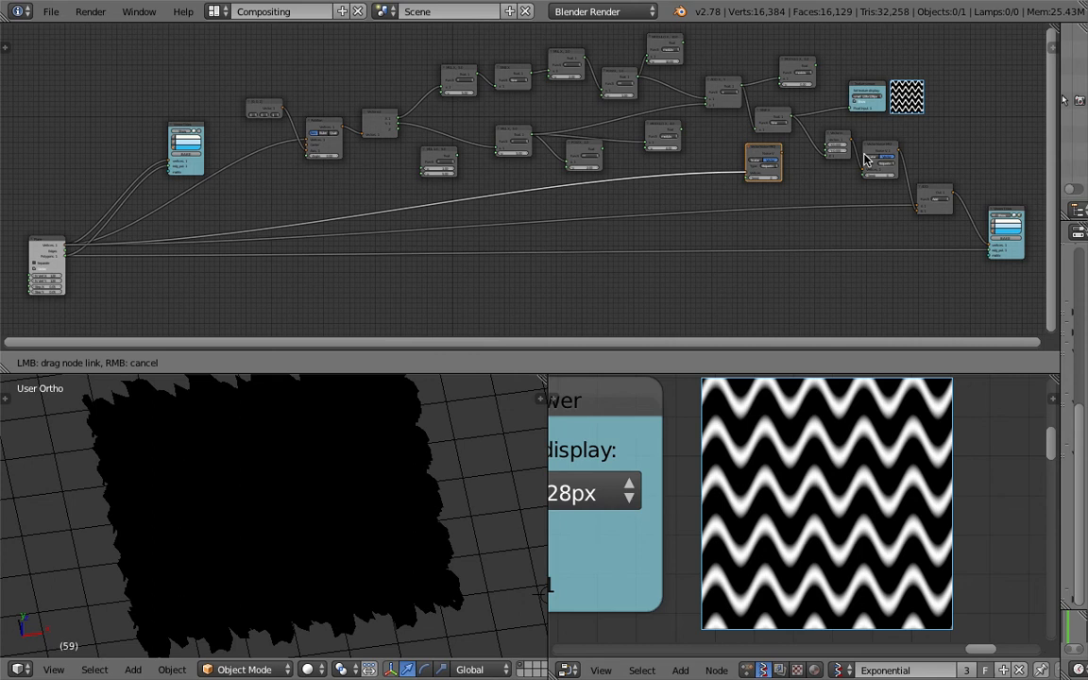
# - Switch the copied Vector Noise node to Scalar output
pyautogui.scroll(3, 785, 152)
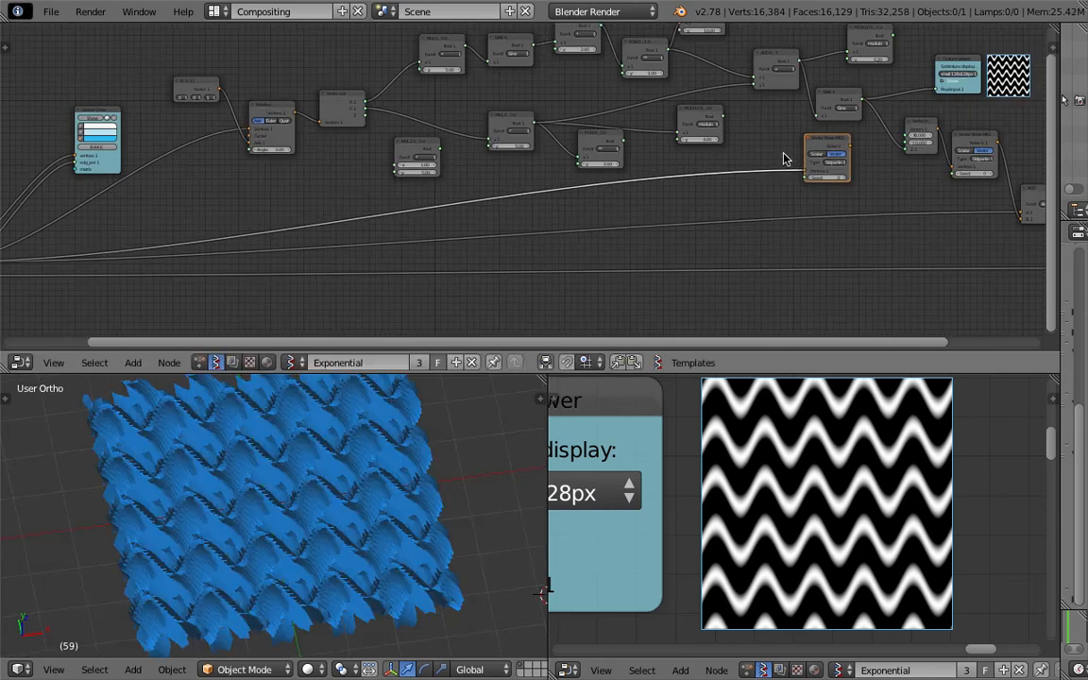
pyautogui.scroll(2, 822, 144)
pyautogui.moveTo(870, 143); pyautogui.dragTo(635, 169, button='middle')
pyautogui.scroll(2, 651, 172)
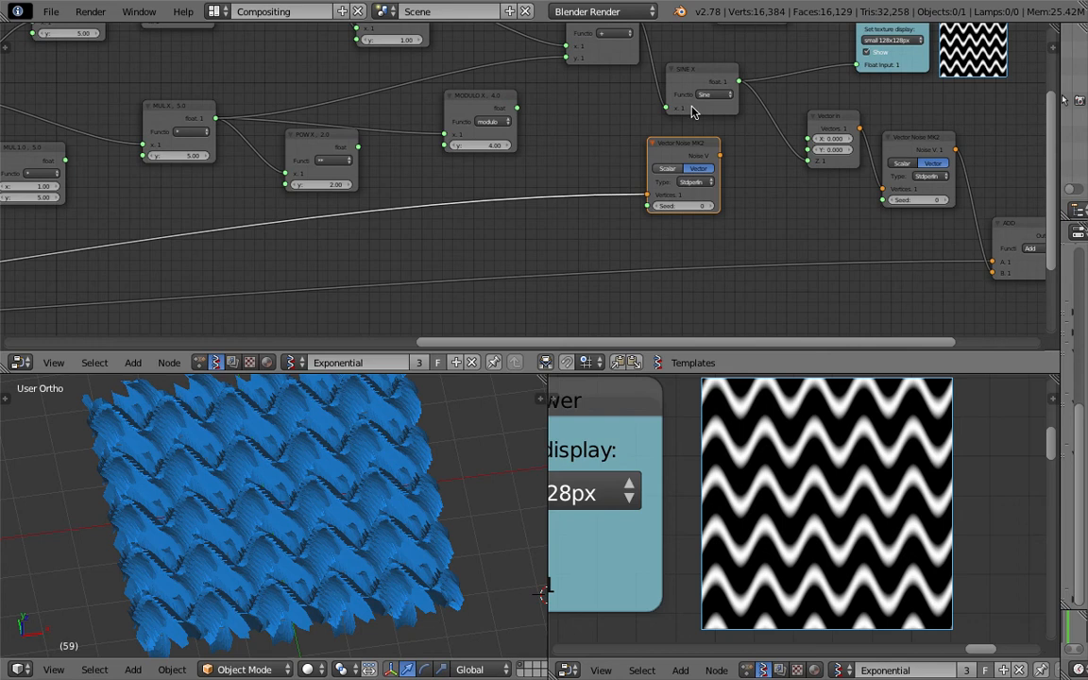
pyautogui.click(670, 167)
# - Shift the Vector in node and its following Vector Noise node slightly farther from the scalar noise node
pyautogui.moveTo(869, 74); pyautogui.dragTo(777, 95, button='middle')
pyautogui.scroll(2, 774, 122)
pyautogui.moveTo(780, 137); pyautogui.dragTo(788, 127)
pyautogui.moveTo(879, 163); pyautogui.dragTo(892, 163)
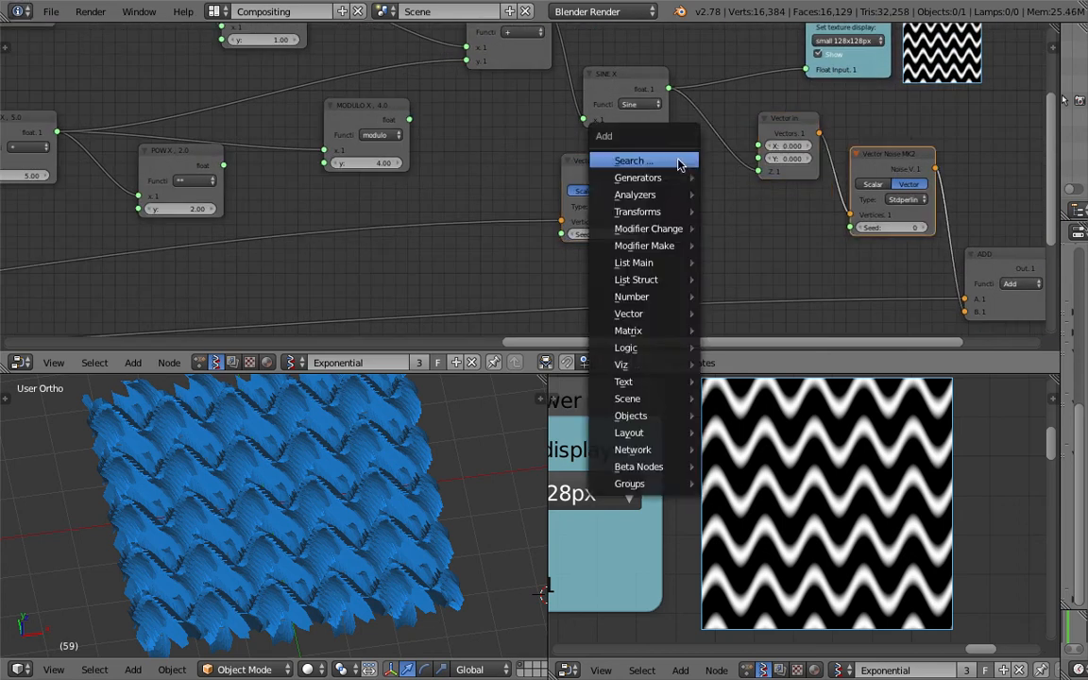
# - Insert a Math node on the link between the sine node and the Vector in node's Z input
pyautogui.hotkey('ctrl', 'a')
pyautogui.write('math')
pyautogui.press('Down')
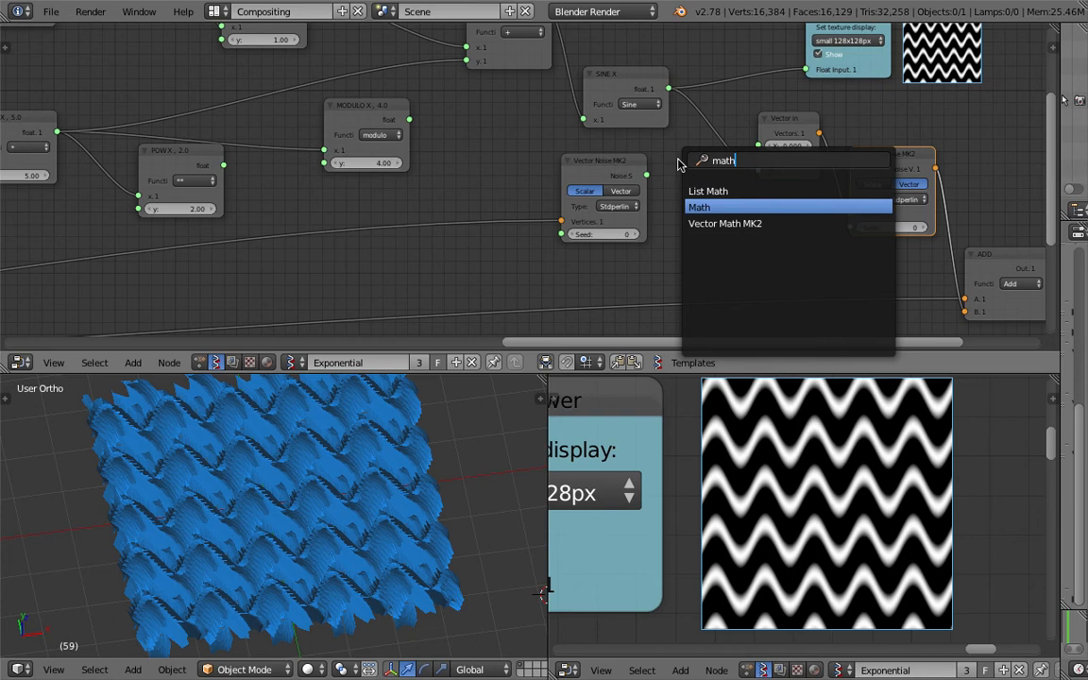
pyautogui.press('Return')
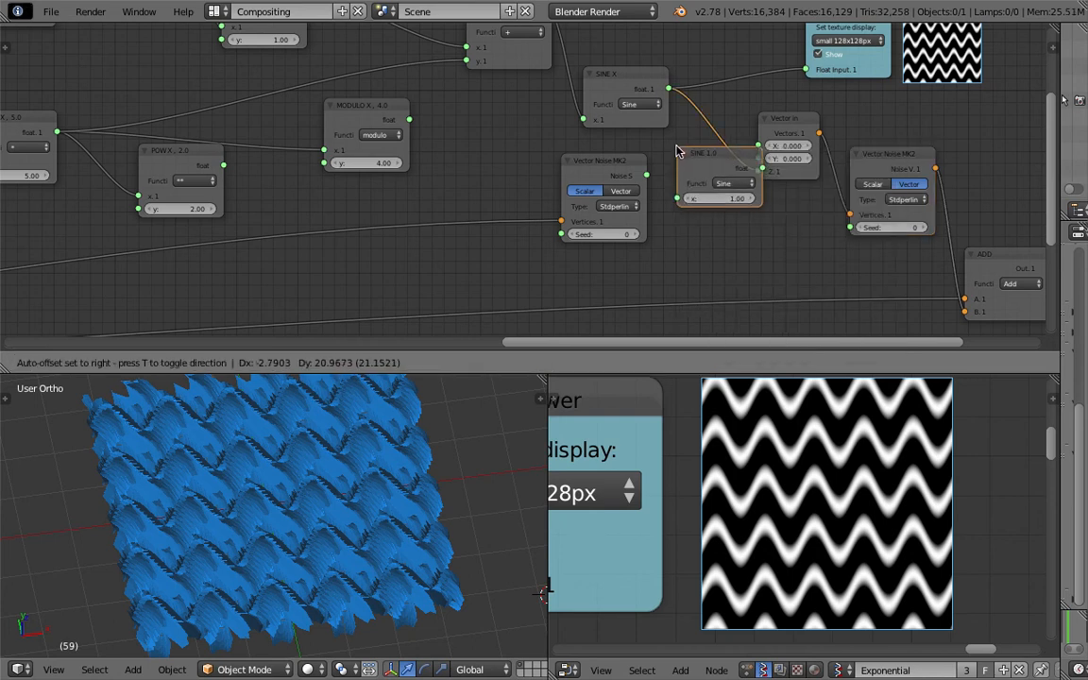
pyautogui.click(675, 151)
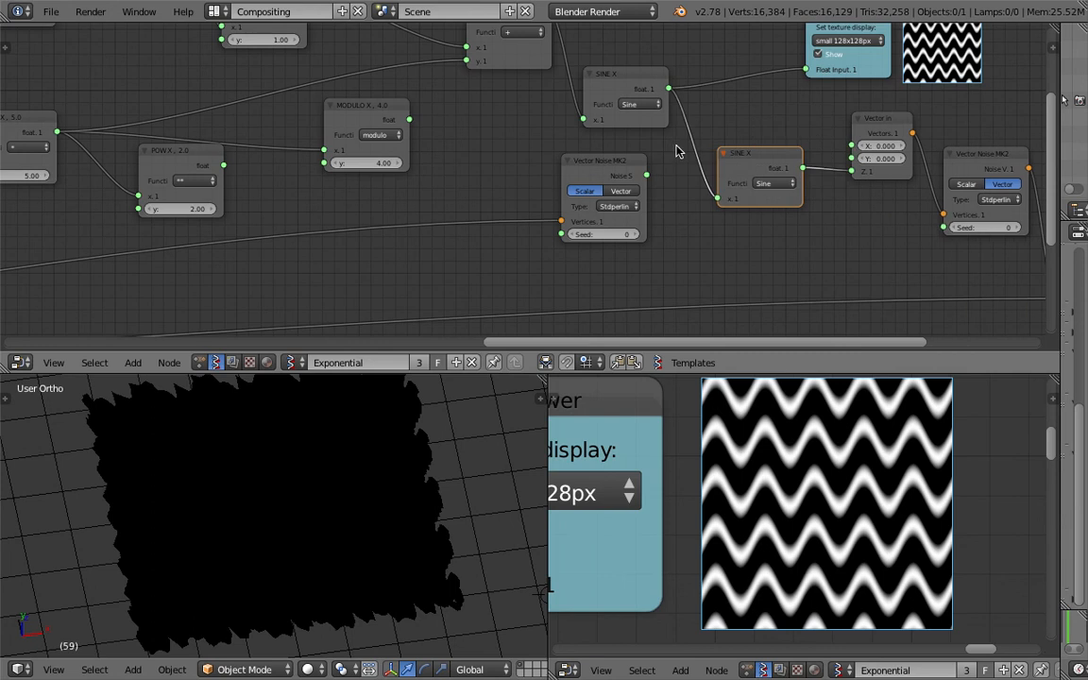
# - Set the inserted Math node's function to + and connect the scalar noise output to its y input
pyautogui.click(763, 185)
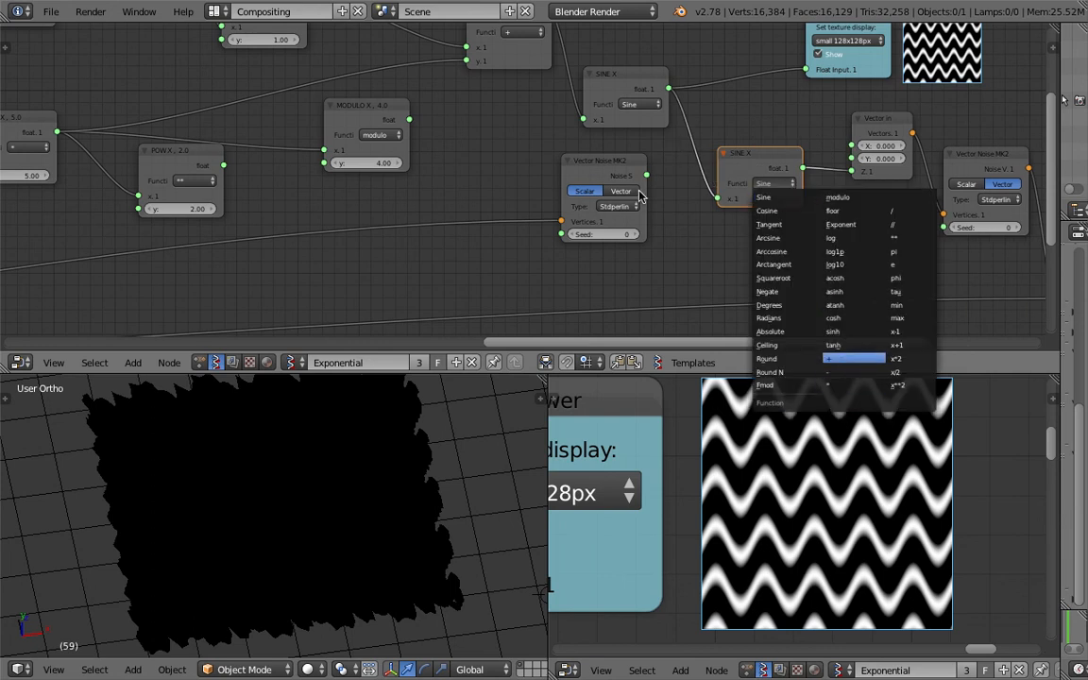
pyautogui.press('Return')
pyautogui.moveTo(647, 177); pyautogui.dragTo(422, 400)
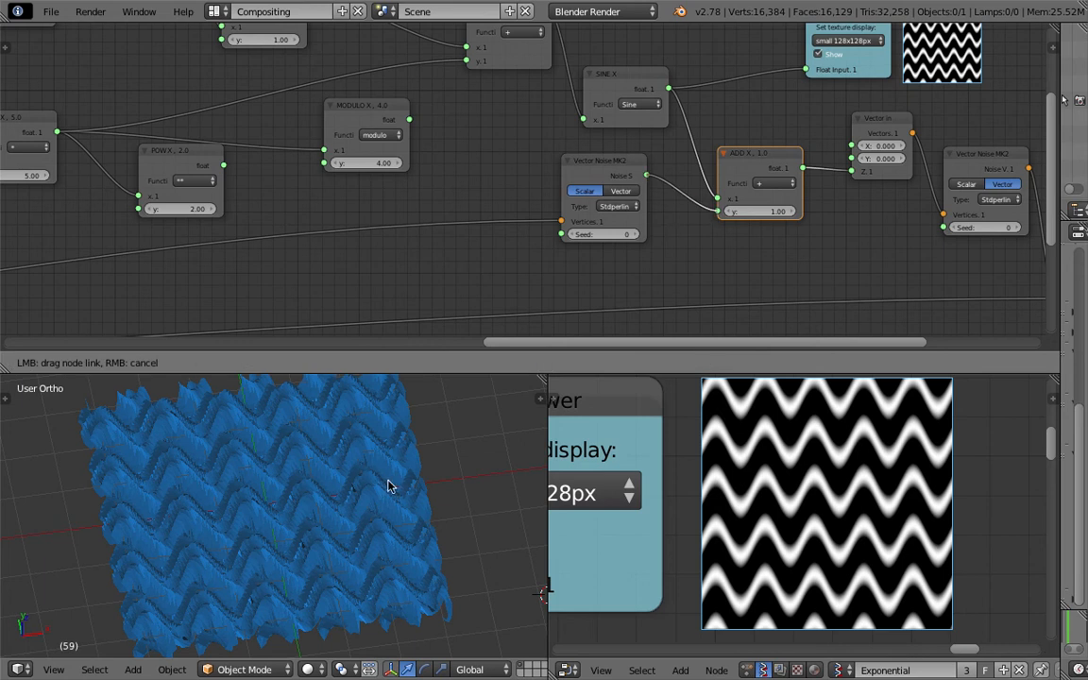
# - Connect the output of the add node to the texture viewer's Float Input
pyautogui.moveTo(379, 513); pyautogui.dragTo(365, 564, button='middle')
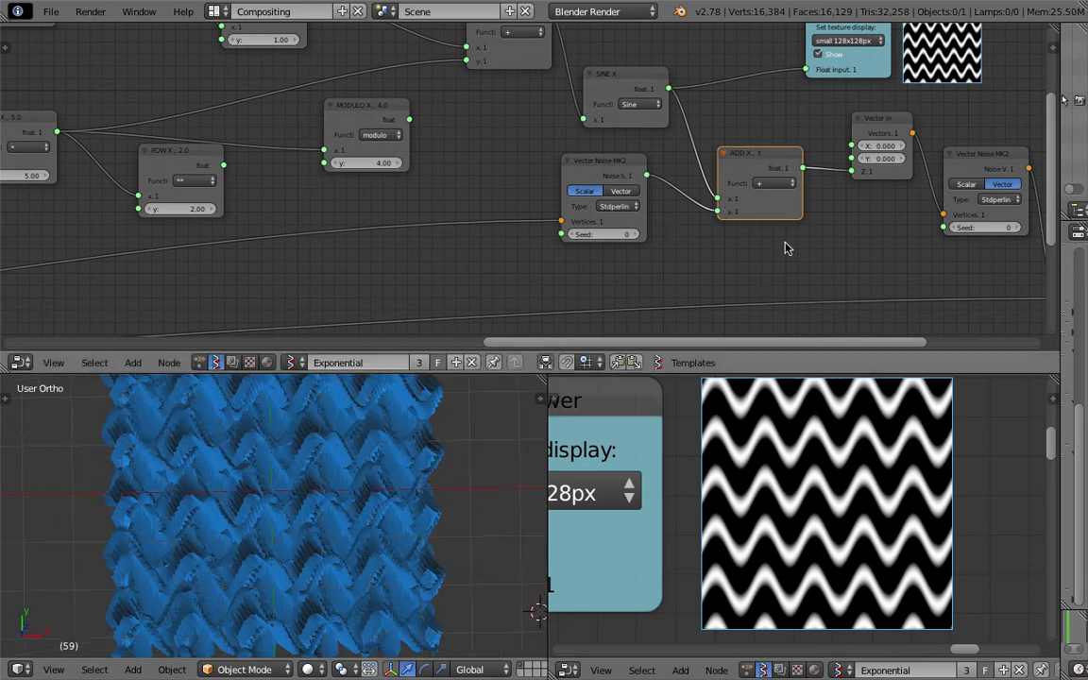
pyautogui.moveTo(801, 170); pyautogui.dragTo(809, 75)
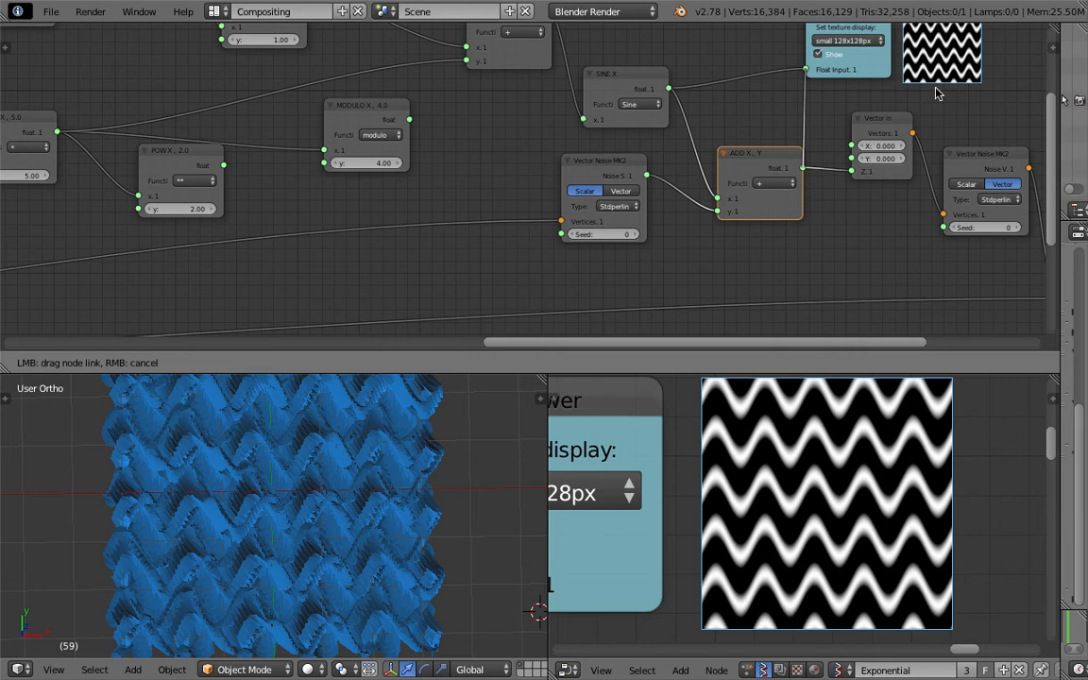
pyautogui.moveTo(964, 111); pyautogui.dragTo(961, 112)
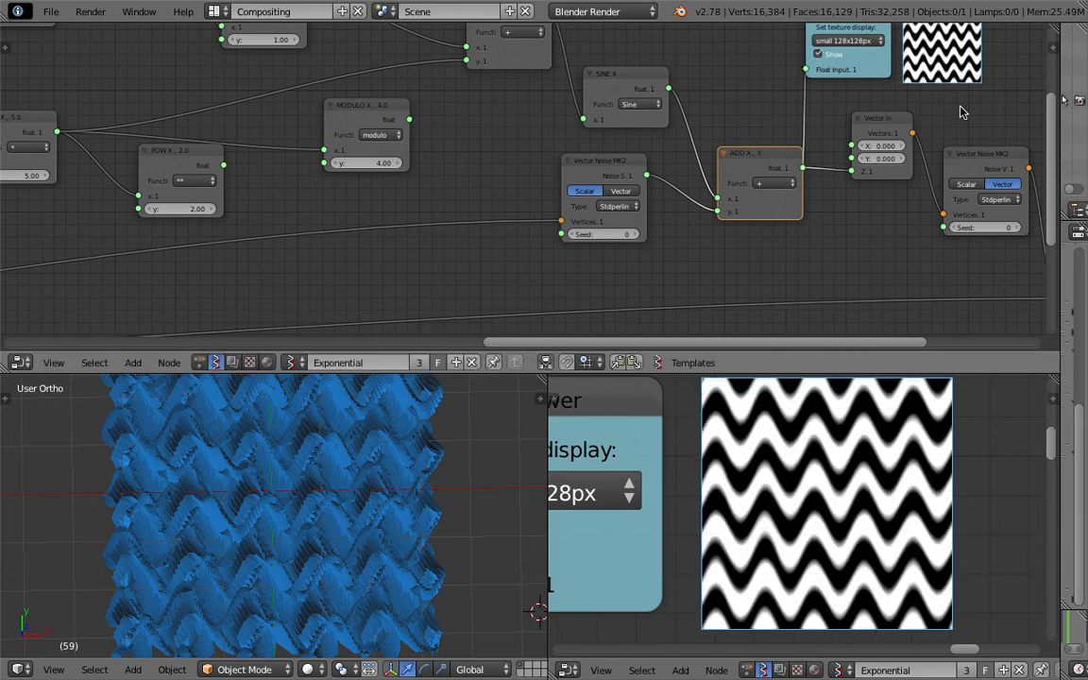
pyautogui.scroll(3, 782, 165)
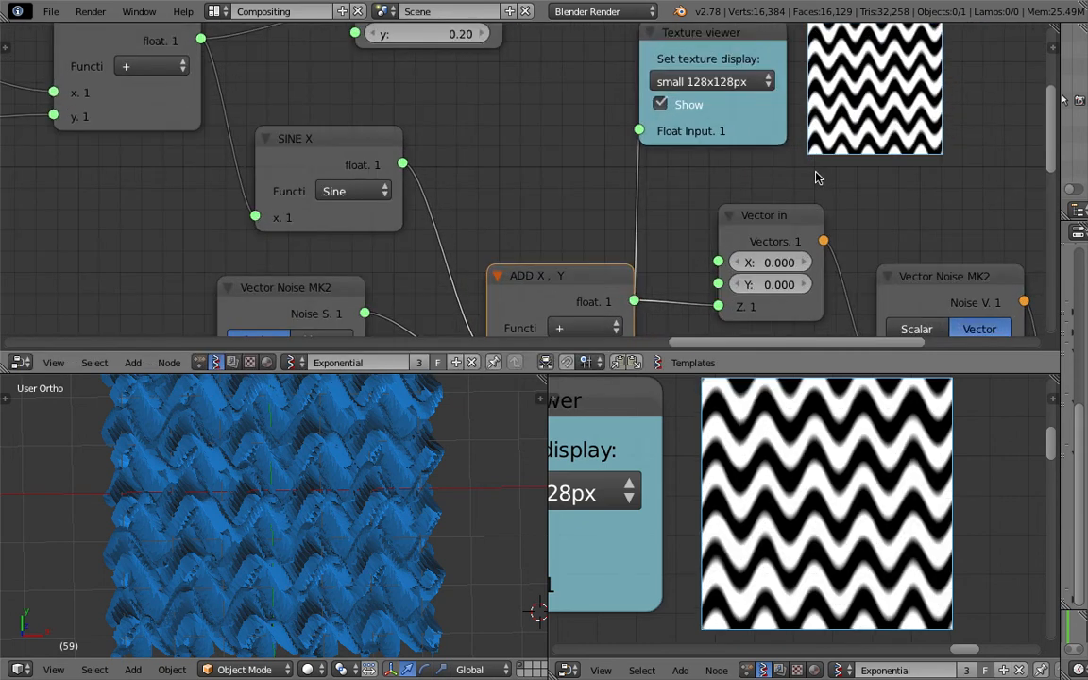
pyautogui.scroll(-3, 816, 175)
# - Move the add node up beside the sine node and inspect the displaced mesh up close
pyautogui.moveTo(568, 181); pyautogui.dragTo(543, 130)
pyautogui.moveTo(440, 217); pyautogui.dragTo(462, 202, button='middle')
pyautogui.scroll(-2, 609, 156)
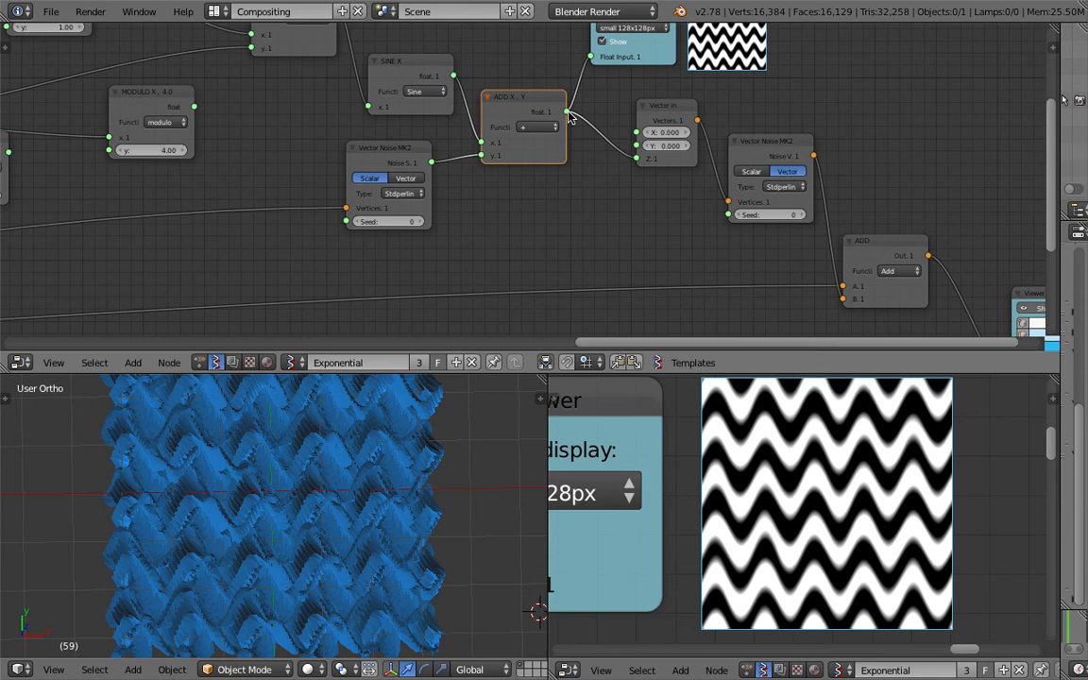
pyautogui.moveTo(551, 139); pyautogui.dragTo(574, 135, button='middle')
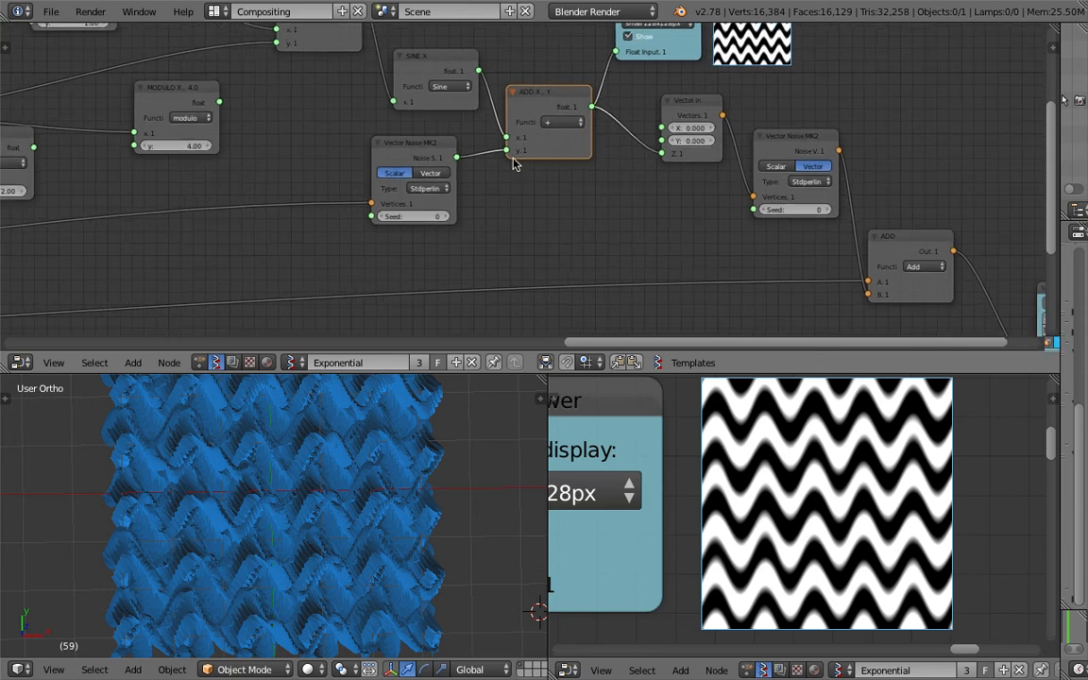
pyautogui.moveTo(551, 200); pyautogui.dragTo(620, 187, button='middle')
pyautogui.scroll(-1, 566, 195)
pyautogui.scroll(6, 370, 486)
pyautogui.moveTo(374, 484); pyautogui.dragTo(401, 505, button='middle')
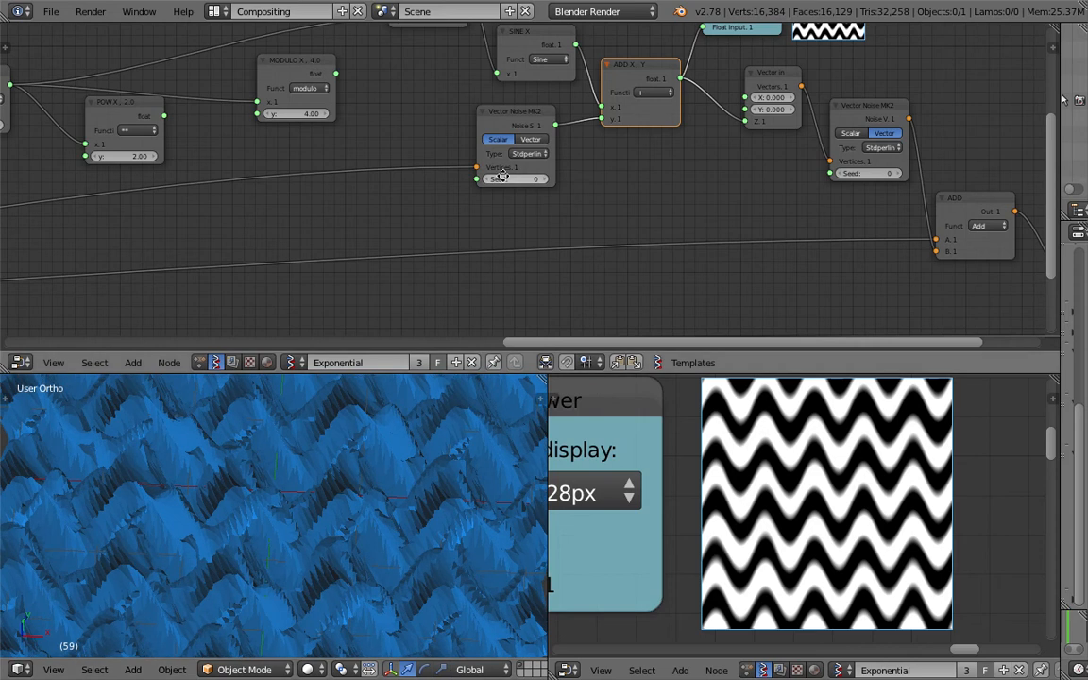
pyautogui.moveTo(416, 202); pyautogui.dragTo(436, 189, button='middle')
pyautogui.hotkey('shift', 'a')
pyautogui.click(429, 185)
pyautogui.write('math')
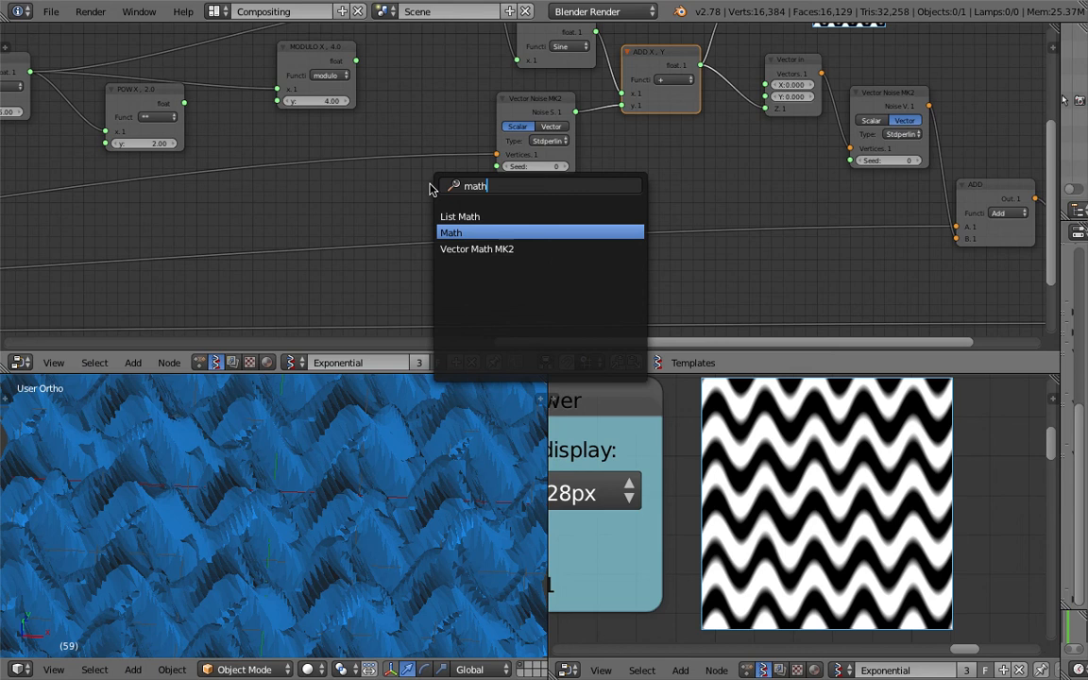
pyautogui.press('Return')
pyautogui.click(591, 274)
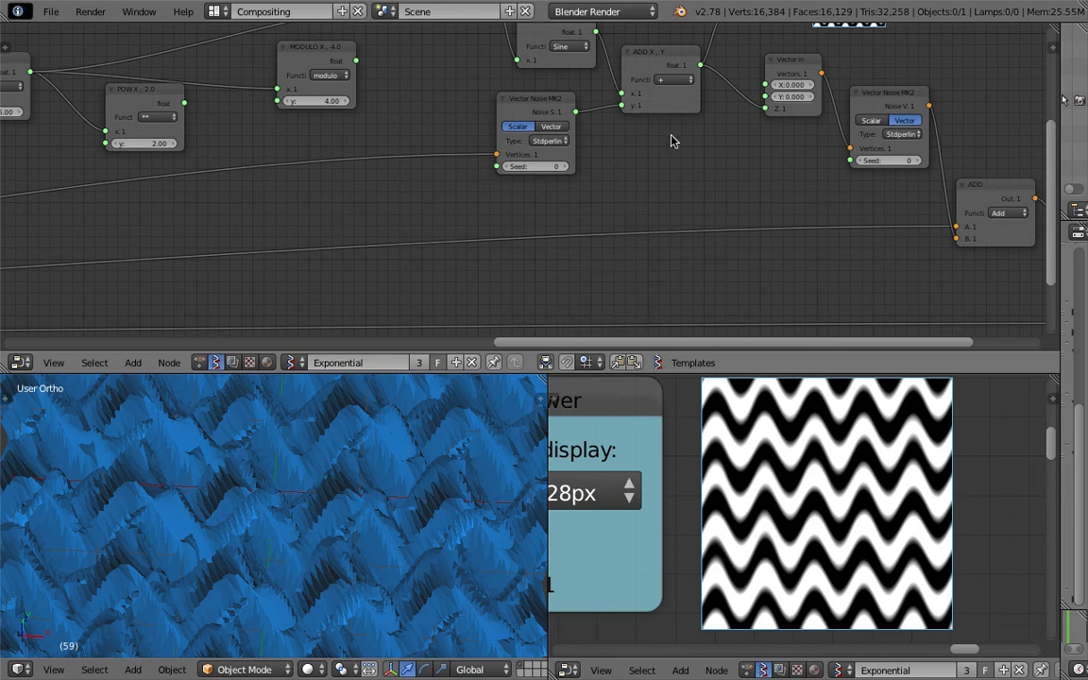
# - Insert a Vector Math MK2 node on the link feeding the scalar noise node's Vertices input
pyautogui.press('space')
pyautogui.write('vector ma')
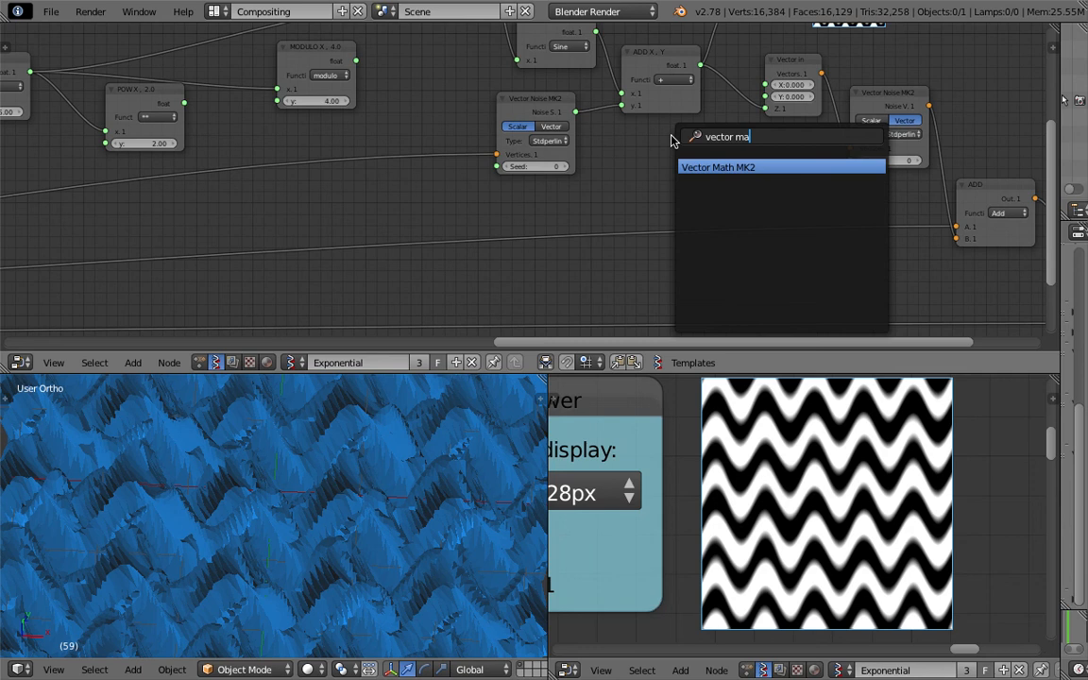
pyautogui.press('Return')
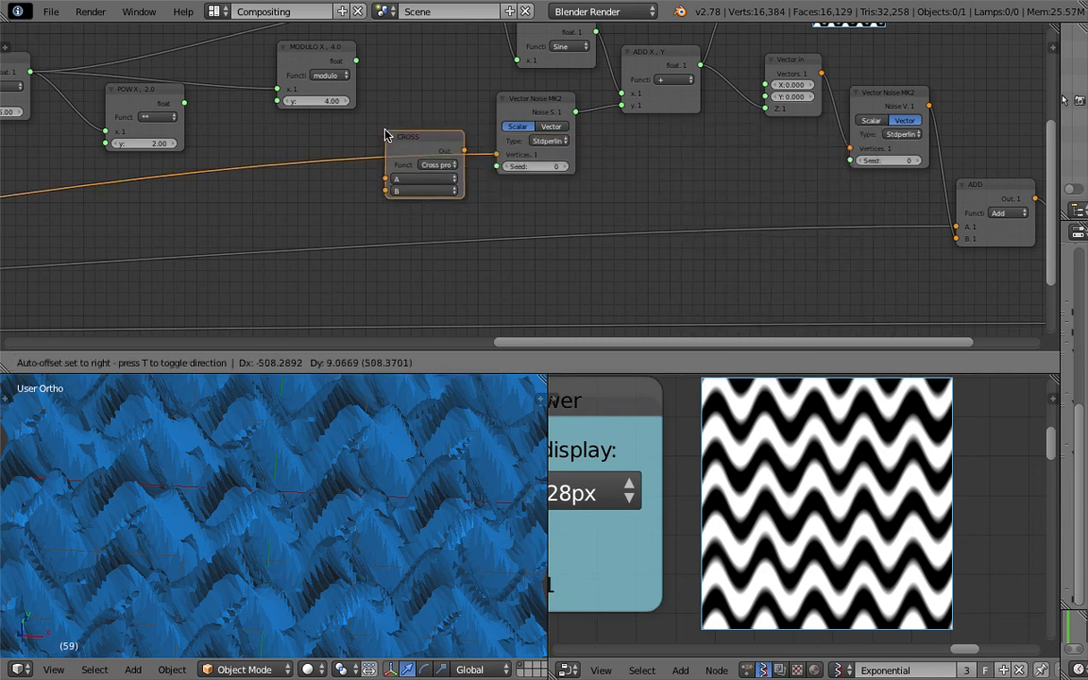
pyautogui.click(376, 135)
# - Set the Vector Math node's function to Multiply Scalar with an amount of 2
pyautogui.click(426, 165)
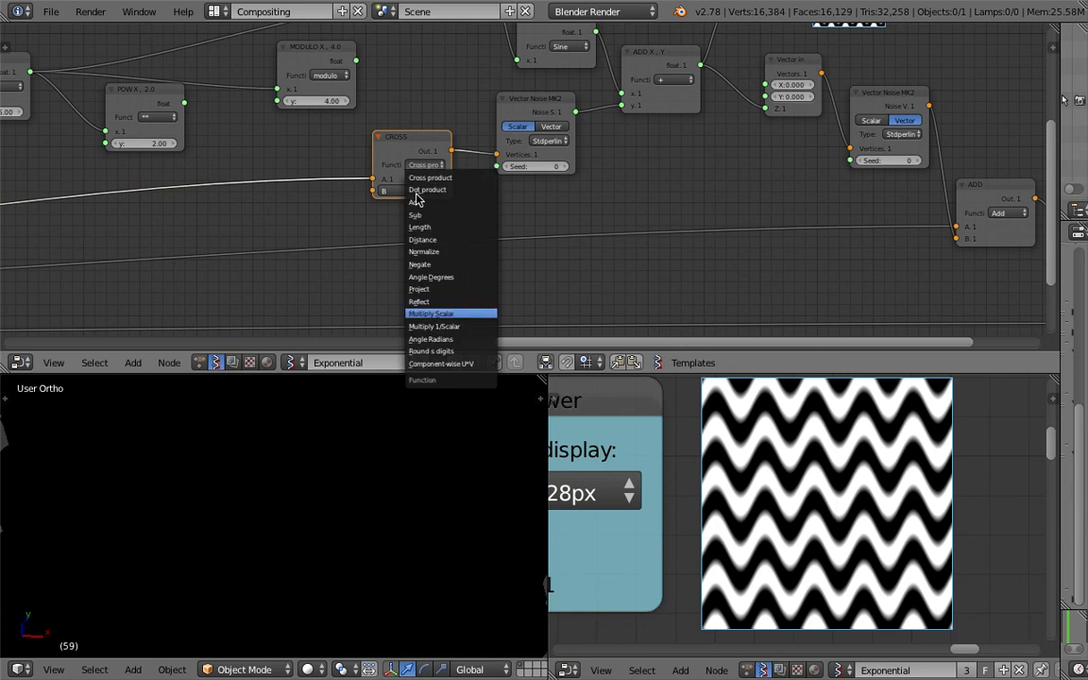
pyautogui.click(414, 193)
pyautogui.write('2')
pyautogui.press('Return')
# - Try amounts of 10 and 15 on the Multiply Scalar node and inspect the mesh
pyautogui.click(412, 191)
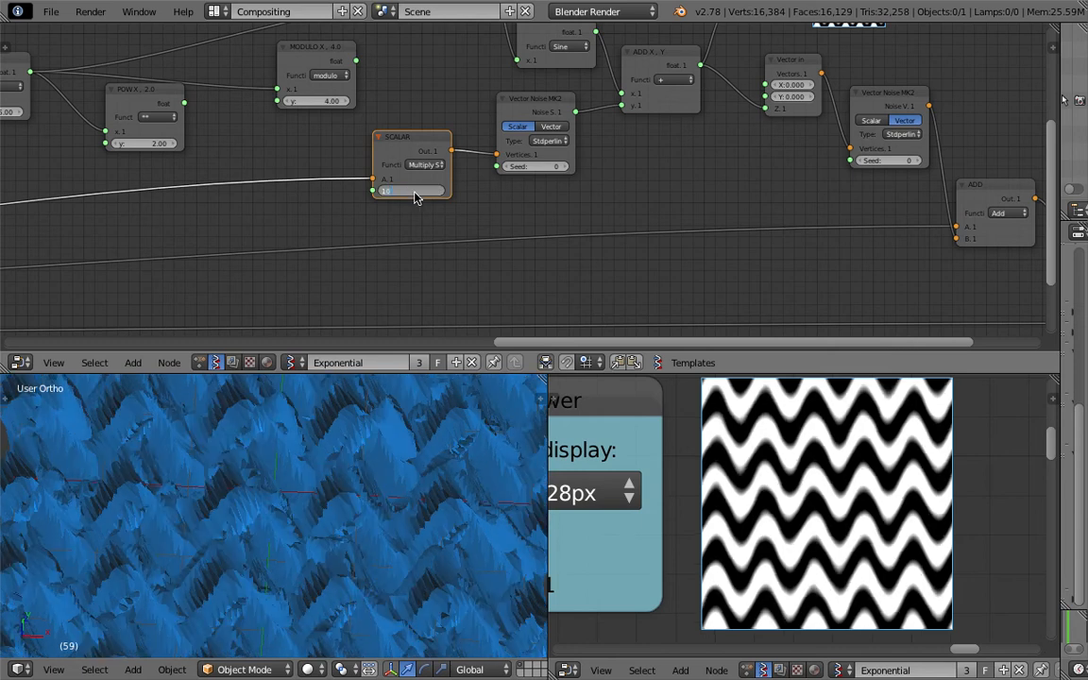
pyautogui.write('1')
pyautogui.press('Return')
pyautogui.click(418, 192)
pyautogui.write('15')
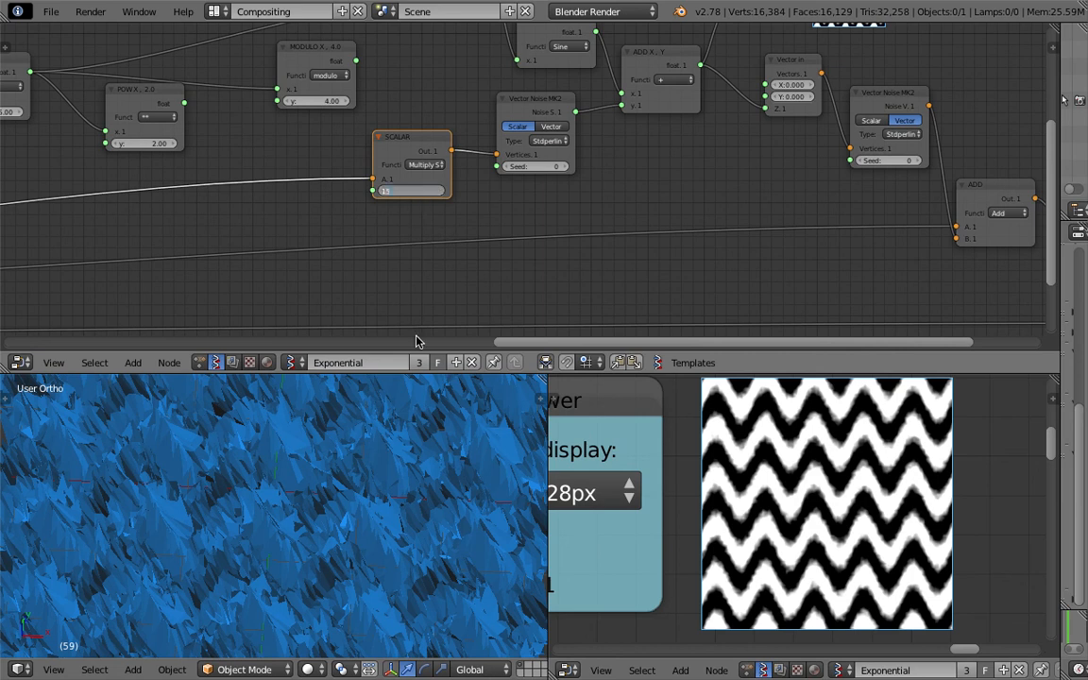
pyautogui.press('Return')
pyautogui.scroll(-2, 433, 514)
pyautogui.moveTo(432, 515)
pyautogui.mouseDown(button='middle')
pyautogui.moveTo(357, 488)
pyautogui.moveTo(318, 558)
pyautogui.moveTo(343, 527)
pyautogui.moveTo(355, 610)
pyautogui.moveTo(354, 454)
pyautogui.moveTo(343, 488)
pyautogui.moveTo(306, 456)
pyautogui.moveTo(328, 496)
pyautogui.moveTo(227, 502)
pyautogui.moveTo(204, 455)
pyautogui.moveTo(242, 394)
pyautogui.moveTo(207, 391)
pyautogui.moveTo(263, 471)
pyautogui.moveTo(303, 491)
pyautogui.mouseUp(button='middle')
pyautogui.scroll(-3, 319, 556)
pyautogui.scroll(6, 343, 527)
pyautogui.scroll(-3, 330, 495)
pyautogui.press('z')
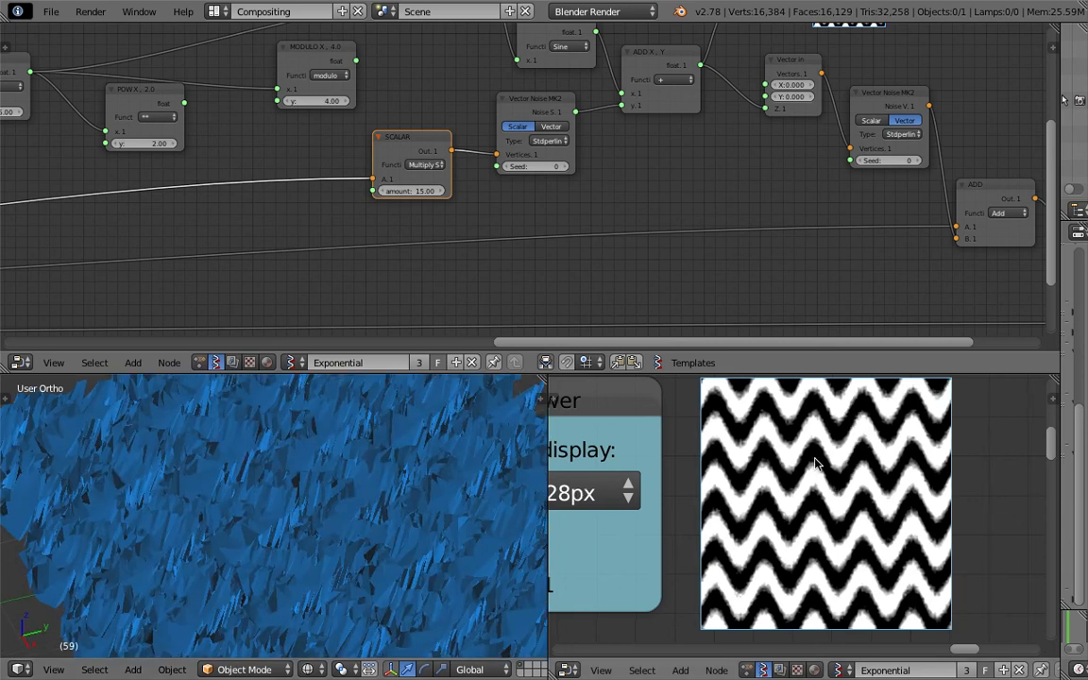
# - Try the Cellnoise type on the scalar noise node and inspect the mesh
pyautogui.keyDown('shift'); pyautogui.scroll(1, 572, 233); pyautogui.keyUp('shift')
pyautogui.click(548, 166)
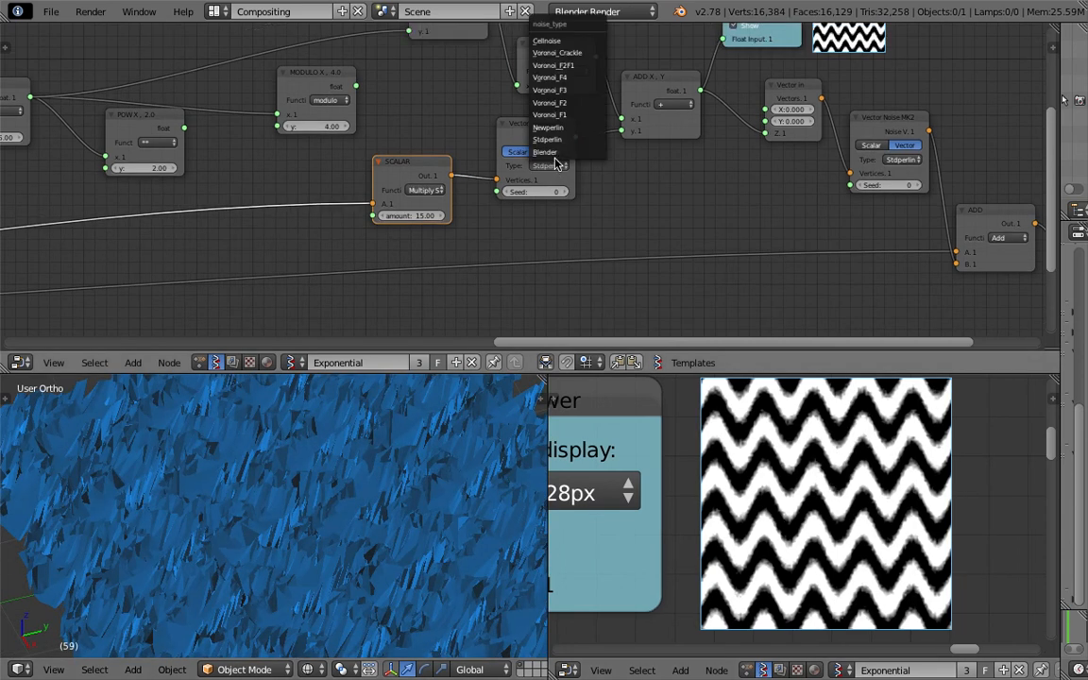
pyautogui.click(559, 43)
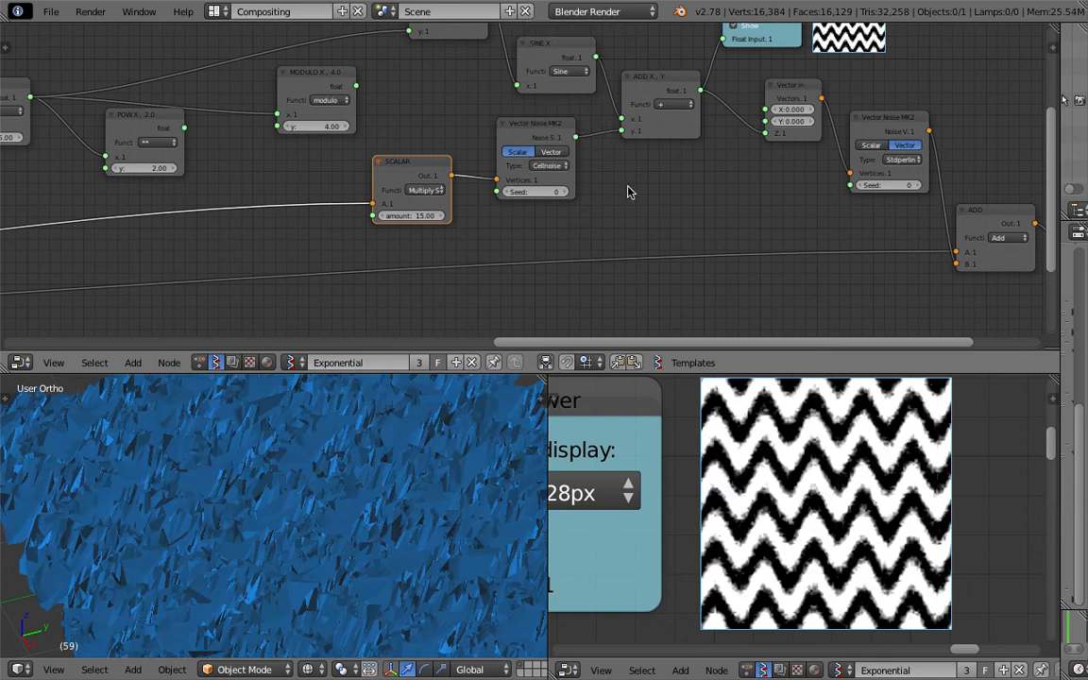
pyautogui.moveTo(323, 486); pyautogui.dragTo(385, 563, button='middle')
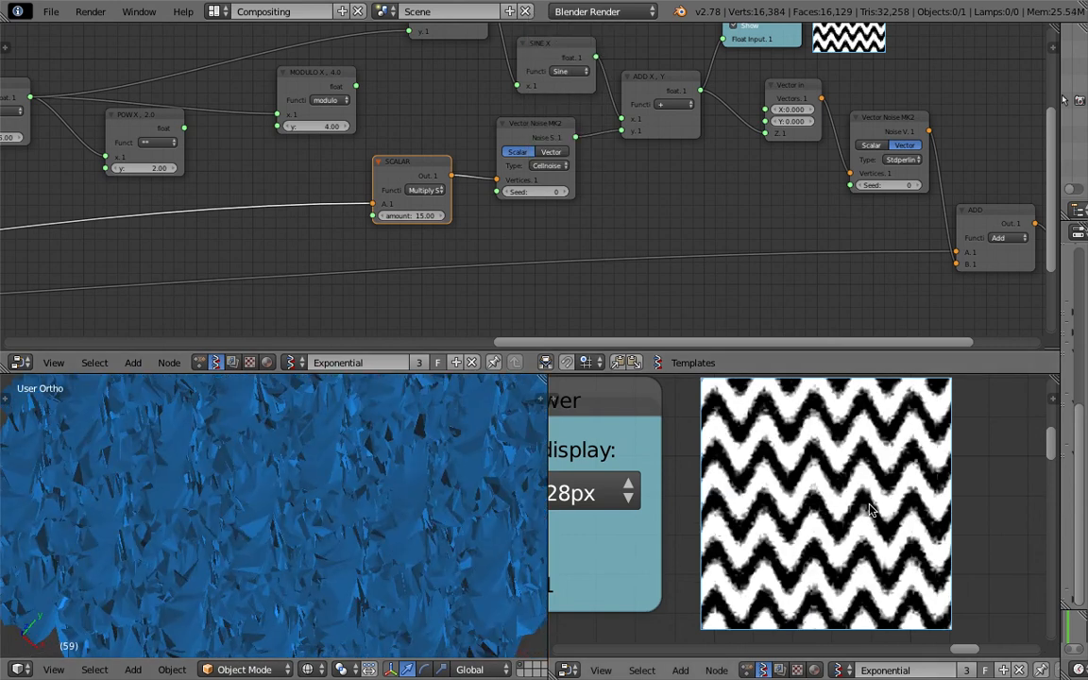
# - Set the scalar noise node's type to Newperlin
pyautogui.click(555, 166)
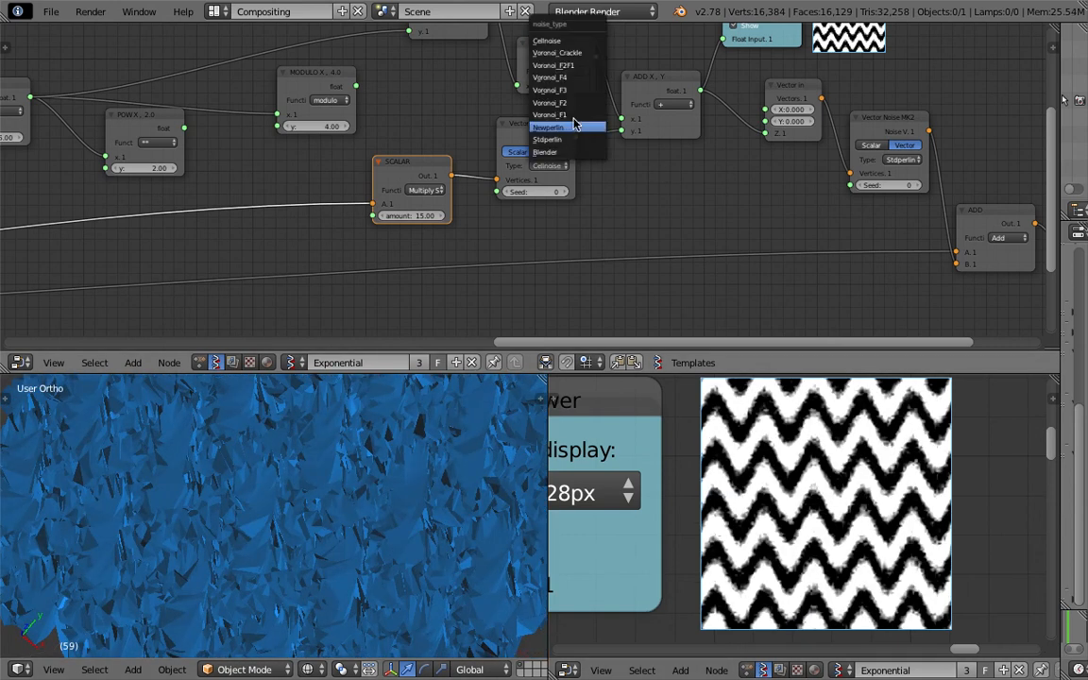
pyautogui.click(572, 122)
pyautogui.moveTo(426, 553); pyautogui.dragTo(477, 565, button='middle')
# - Reduce the Multiply Scalar node's amount to 1
pyautogui.moveTo(463, 149); pyautogui.dragTo(442, 200, button='middle')
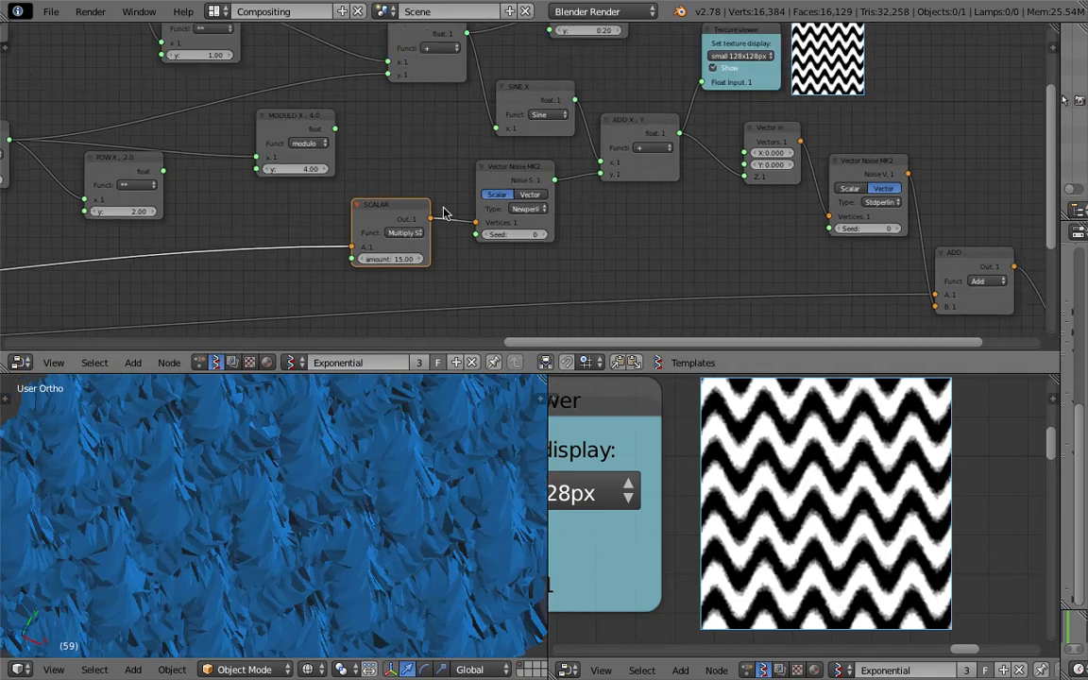
pyautogui.click(409, 263)
pyautogui.write('1')
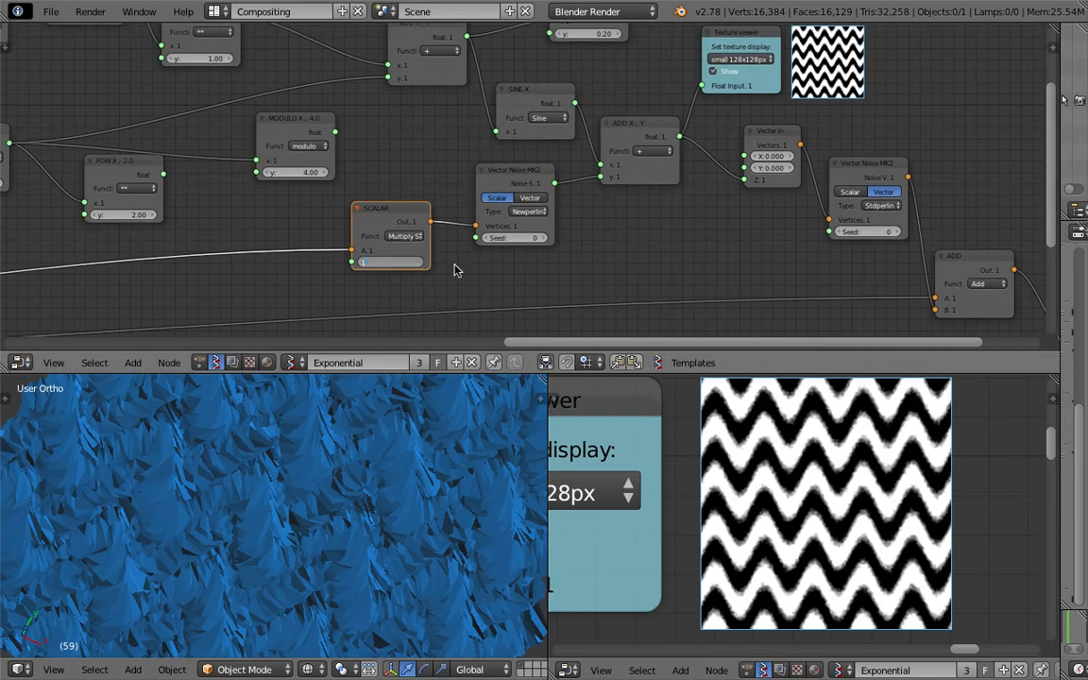
pyautogui.press('Return')
# - Spread out the Multiply Scalar and scalar noise nodes away from the add node, and nudge the Vector in node
pyautogui.moveTo(406, 213); pyautogui.dragTo(280, 217)
pyautogui.moveTo(511, 179); pyautogui.dragTo(411, 184)
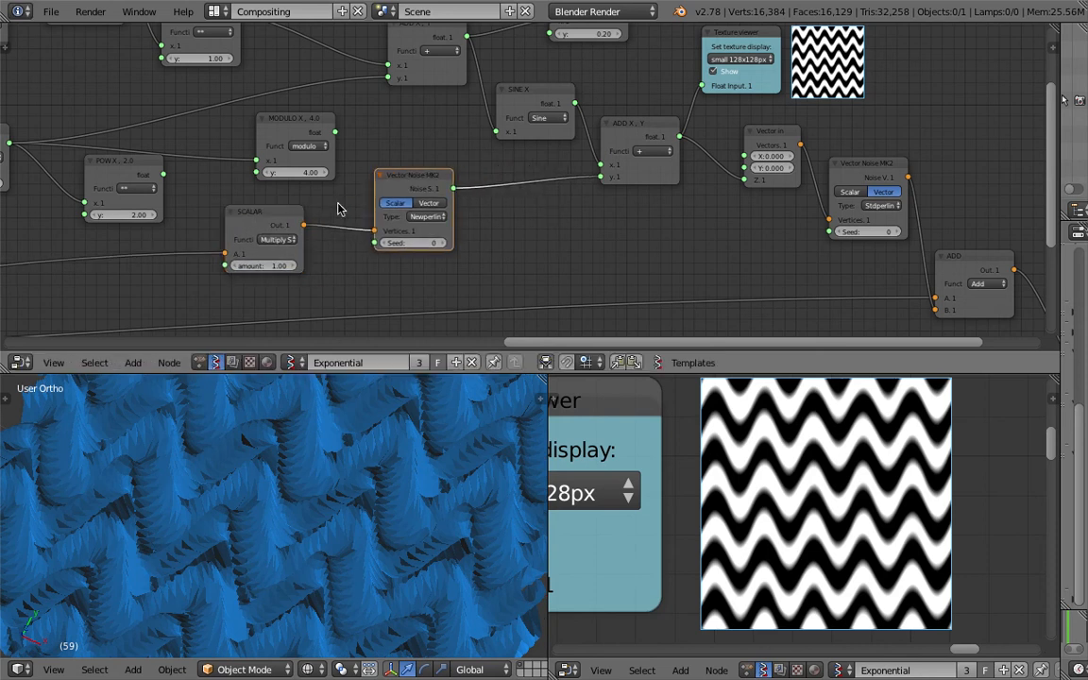
pyautogui.moveTo(279, 219); pyautogui.dragTo(252, 221)
pyautogui.moveTo(525, 207); pyautogui.dragTo(447, 221, button='middle')
pyautogui.moveTo(678, 149); pyautogui.dragTo(663, 154)
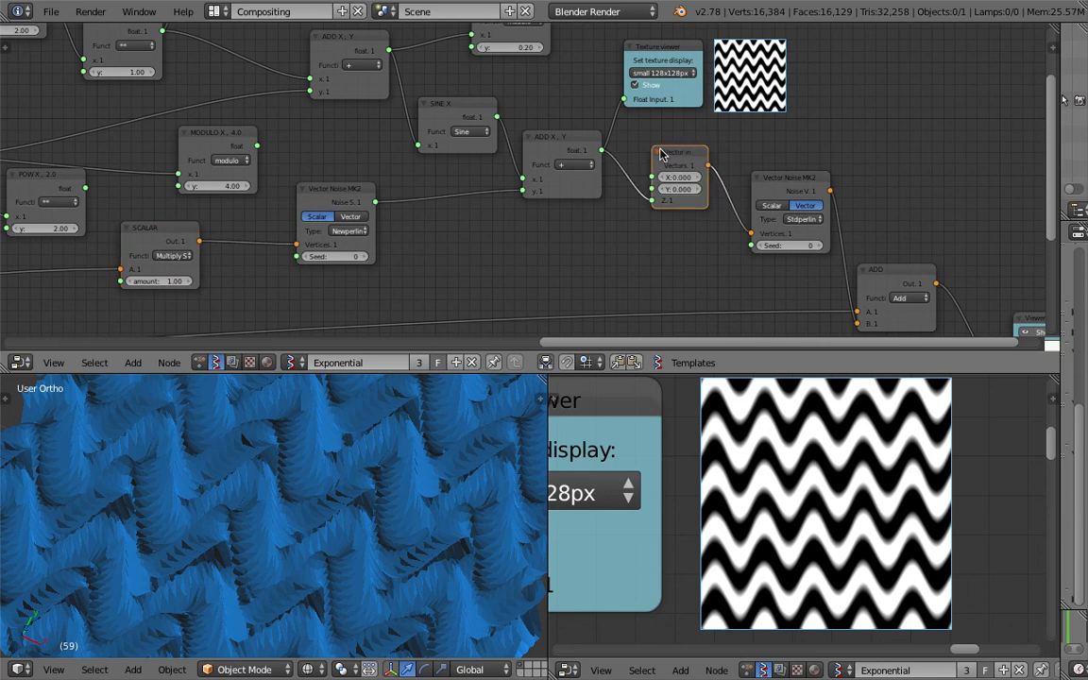
# - Link the Vector in node directly to the vector Add node's B input and delete the bypassed Vector Noise node
pyautogui.moveTo(701, 192); pyautogui.dragTo(586, 159, button='middle')
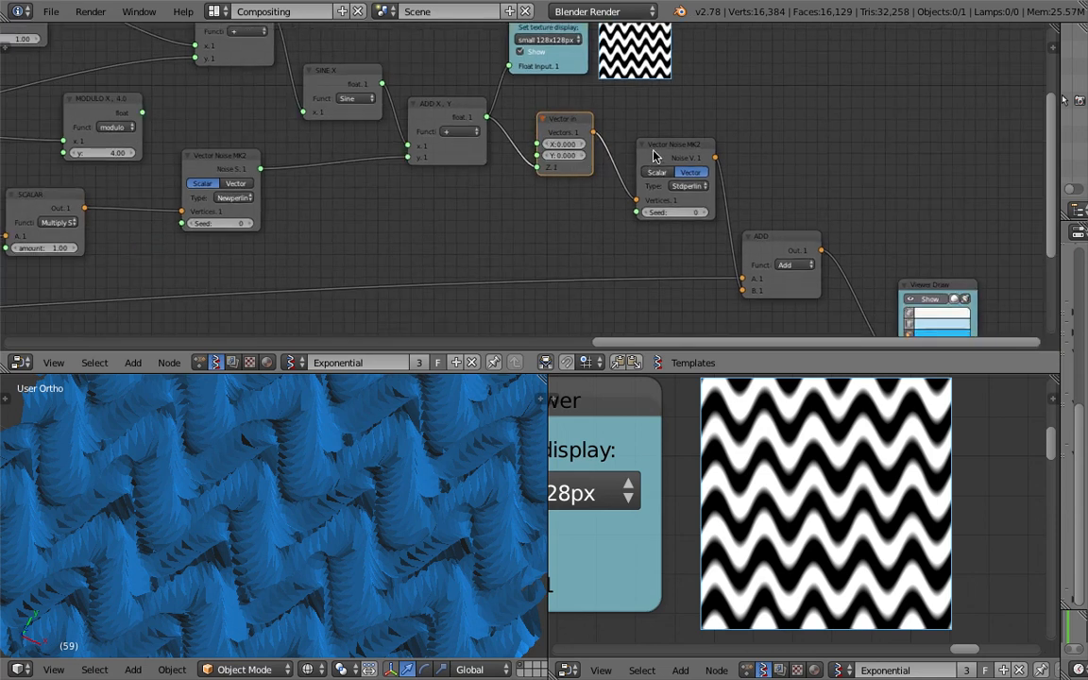
pyautogui.moveTo(593, 132); pyautogui.dragTo(742, 290)
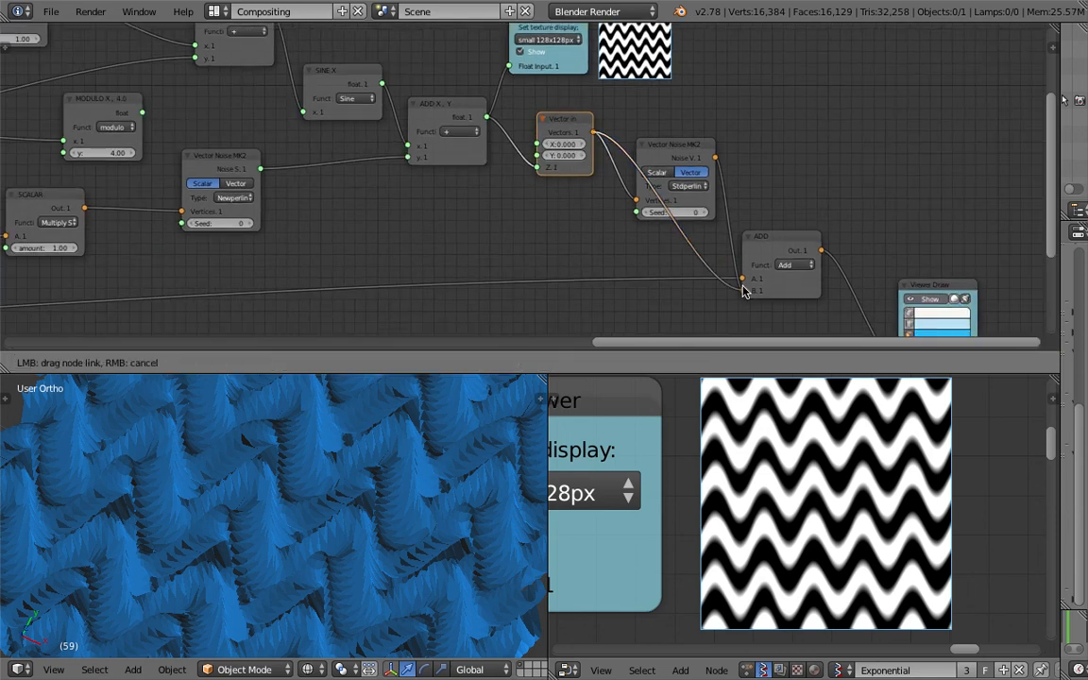
pyautogui.moveTo(675, 148); pyautogui.dragTo(674, 148)
pyautogui.click(674, 148)
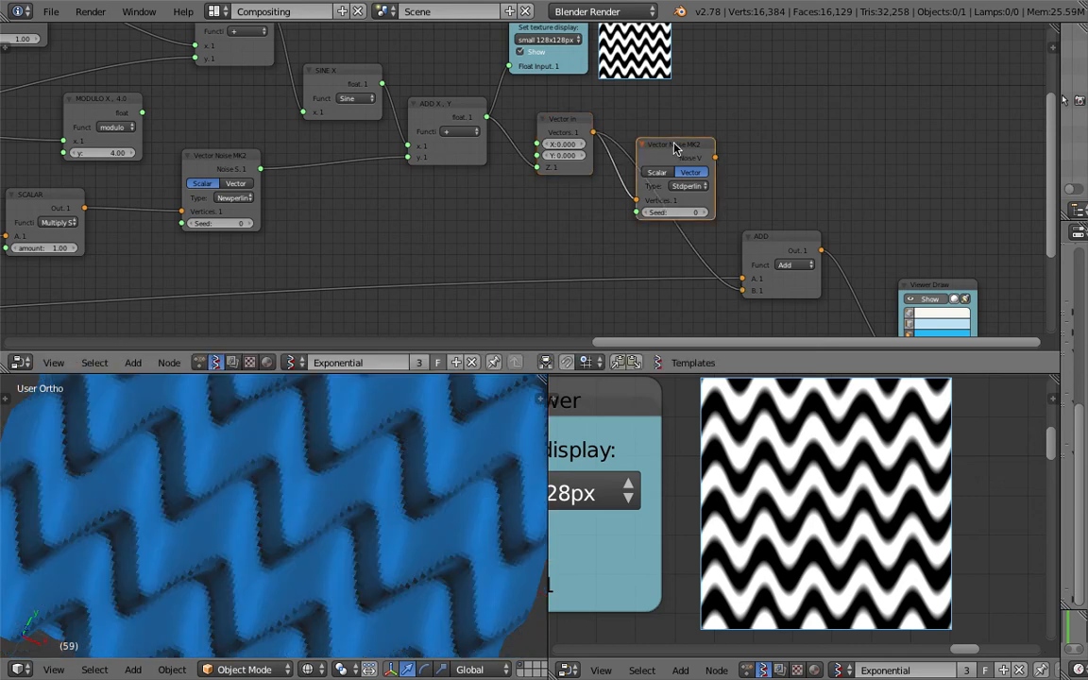
pyautogui.press('x')
pyautogui.moveTo(561, 130); pyautogui.dragTo(570, 140)
pyautogui.moveTo(329, 490); pyautogui.dragTo(357, 387, button='middle')
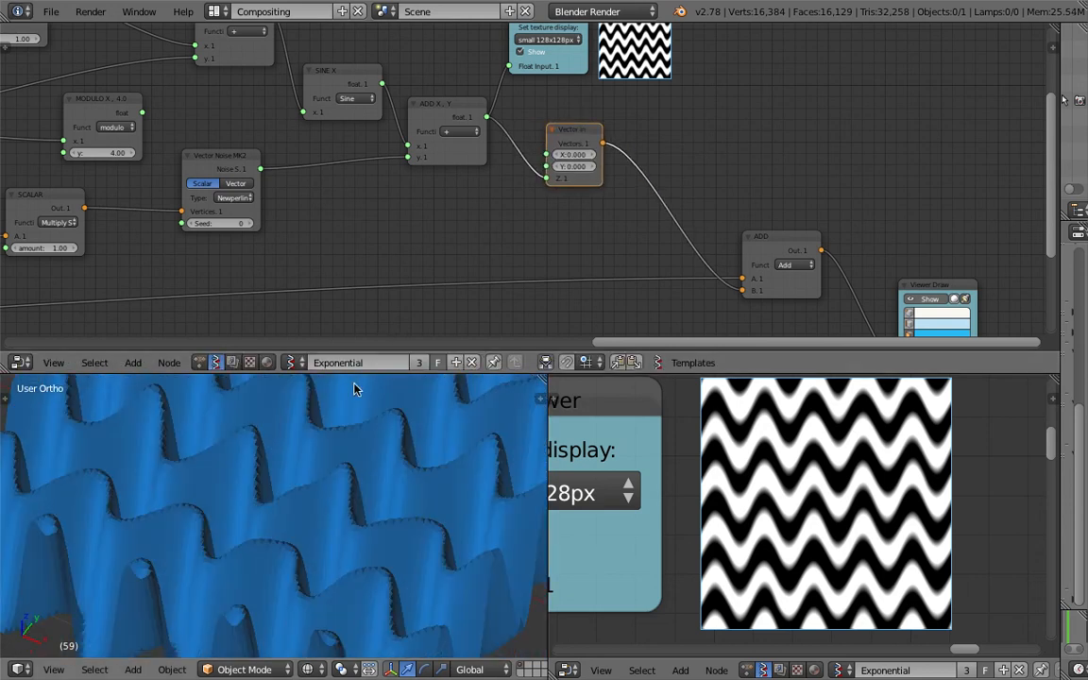
# - Set the Multiply Scalar node's amount to 5 and inspect the mesh
pyautogui.moveTo(276, 203); pyautogui.dragTo(375, 189, button='middle')
pyautogui.doubleClick(158, 232)
pyautogui.write('5')
pyautogui.moveTo(262, 438); pyautogui.dragTo(279, 505, button='middle')
pyautogui.moveTo(529, 231); pyautogui.dragTo(492, 236, button='middle')
pyautogui.hotkey('ctrl', 's')
pyautogui.click(493, 235)
# - Try an amount of 10 on the Multiply Scalar node
pyautogui.moveTo(417, 201); pyautogui.dragTo(528, 203, button='middle')
pyautogui.click(217, 235)
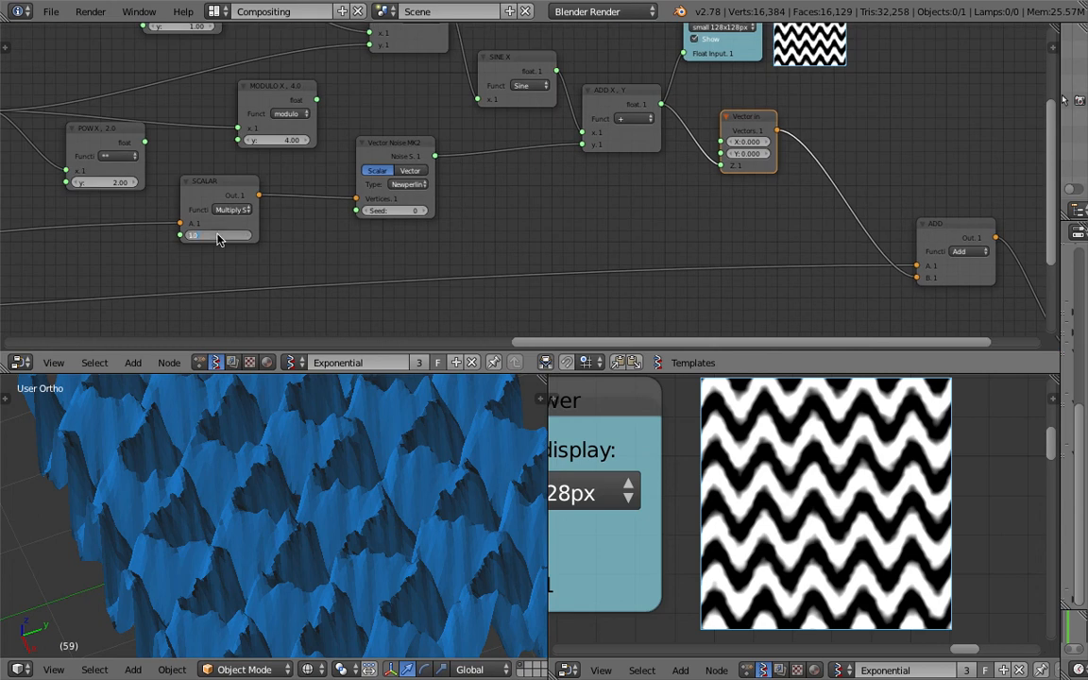
pyautogui.write('10')
pyautogui.press('Return')
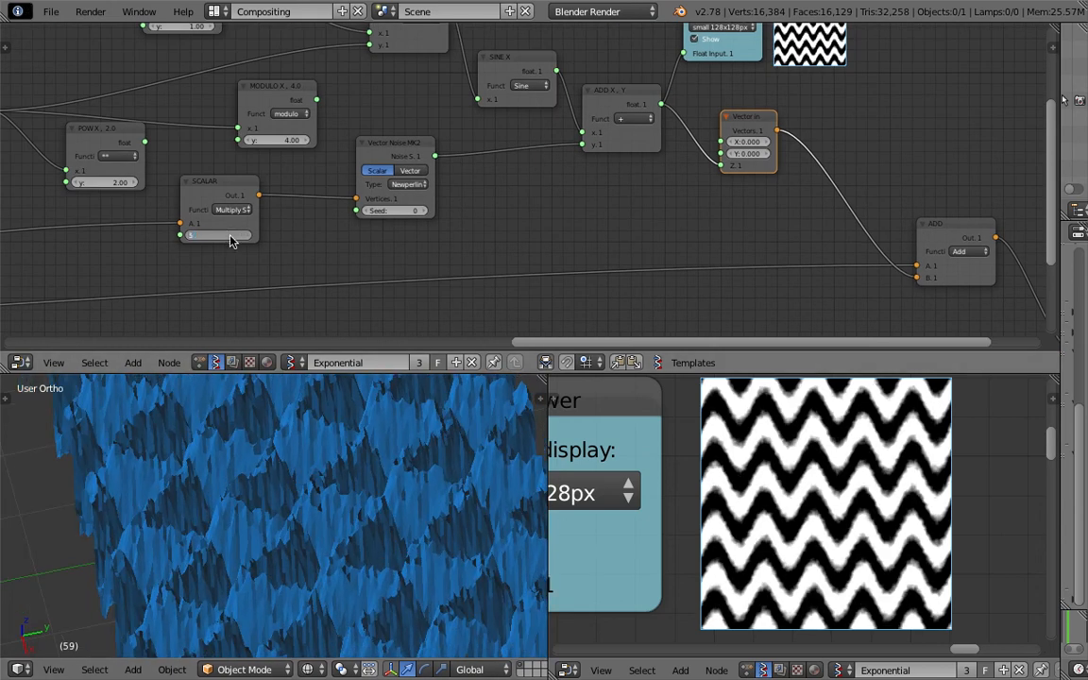
# - Return the Multiply Scalar node's amount to 5
pyautogui.press('Return')
pyautogui.hotkey('ctrl', 's')
pyautogui.click(230, 235)
pyautogui.scroll(-3, 280, 441)
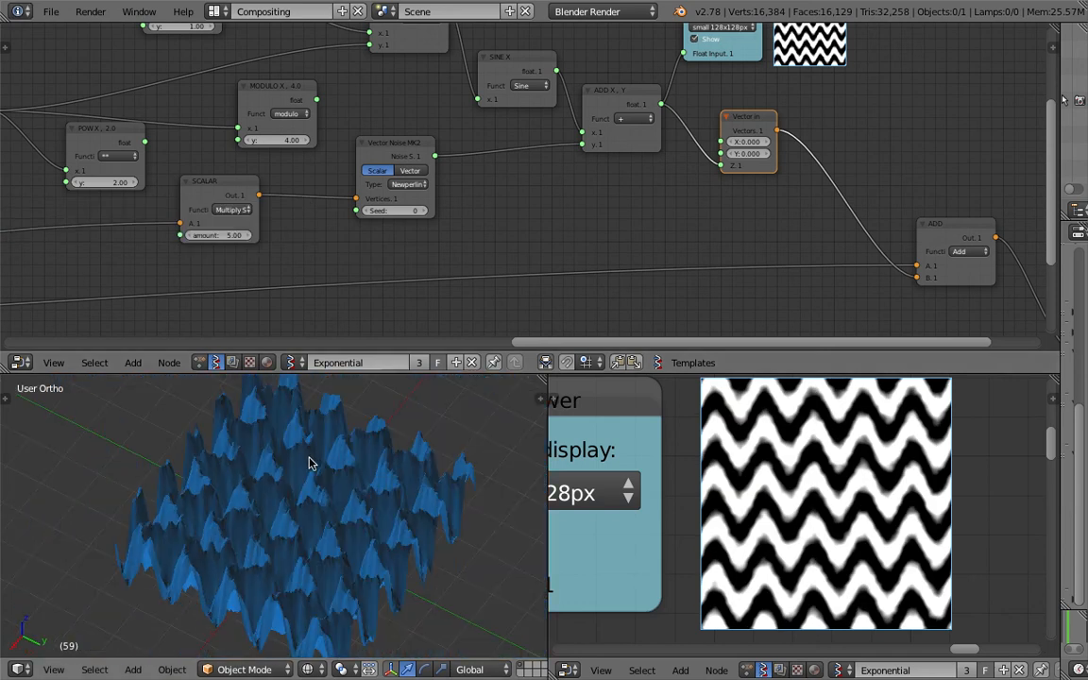
# - Bake the mesh from the Viewer Draw node and move the baked object beside the blue preview
pyautogui.scroll(-1, 661, 173)
pyautogui.moveTo(661, 173); pyautogui.dragTo(424, 119, button='middle')
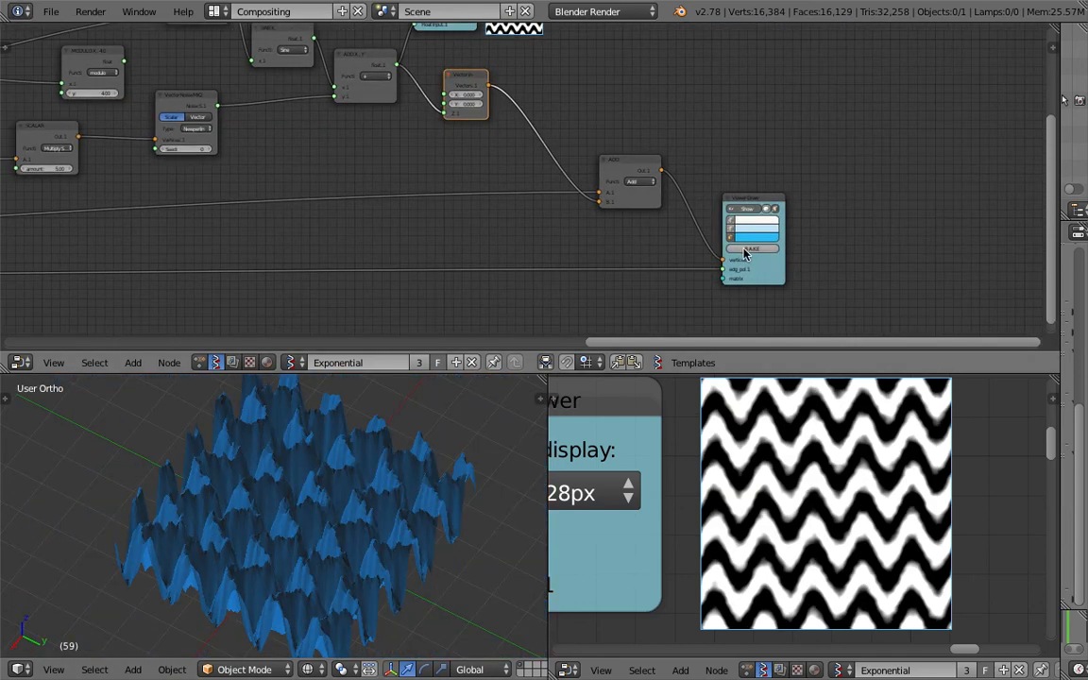
pyautogui.moveTo(291, 539); pyautogui.dragTo(323, 533, button='middle')
pyautogui.scroll(-1, 333, 531)
pyautogui.moveTo(360, 537); pyautogui.dragTo(130, 502)
pyautogui.keyDown('shift'); pyautogui.moveTo(133, 502); pyautogui.dragTo(425, 542, button='middle'); pyautogui.keyUp('shift')
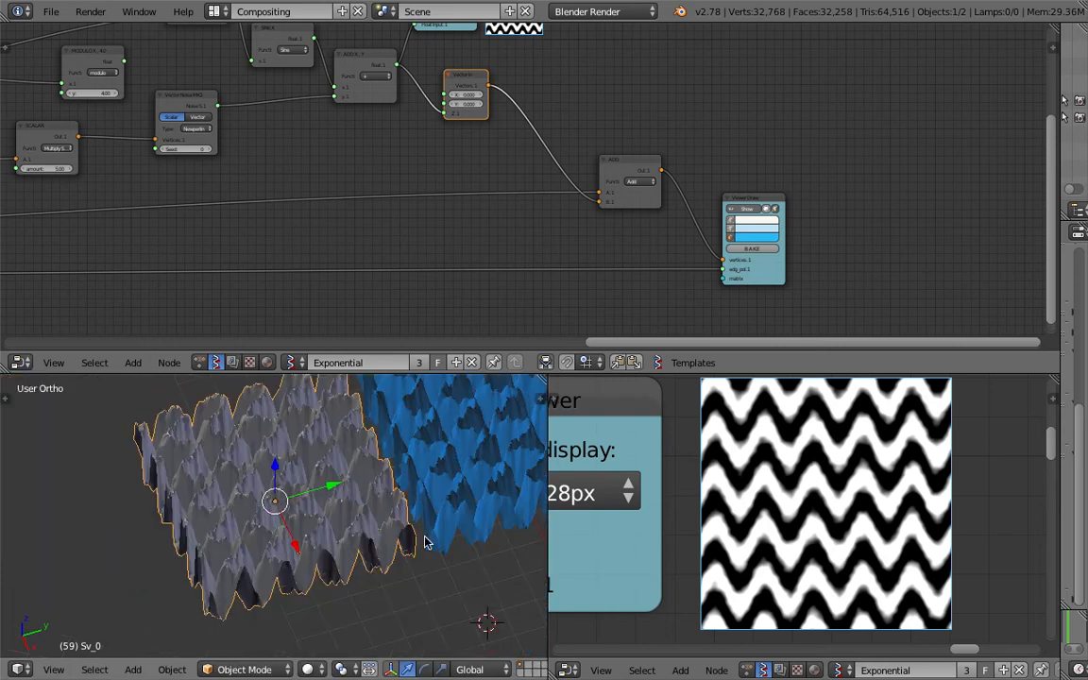
# - Expand the 3D view over the neighbouring node editor area so it spans the full width
pyautogui.moveTo(546, 378); pyautogui.dragTo(784, 412)
pyautogui.scroll(-2, 857, 435)
pyautogui.keyDown('shift'); pyautogui.moveTo(814, 467); pyautogui.dragTo(686, 497, button='middle'); pyautogui.keyUp('shift')
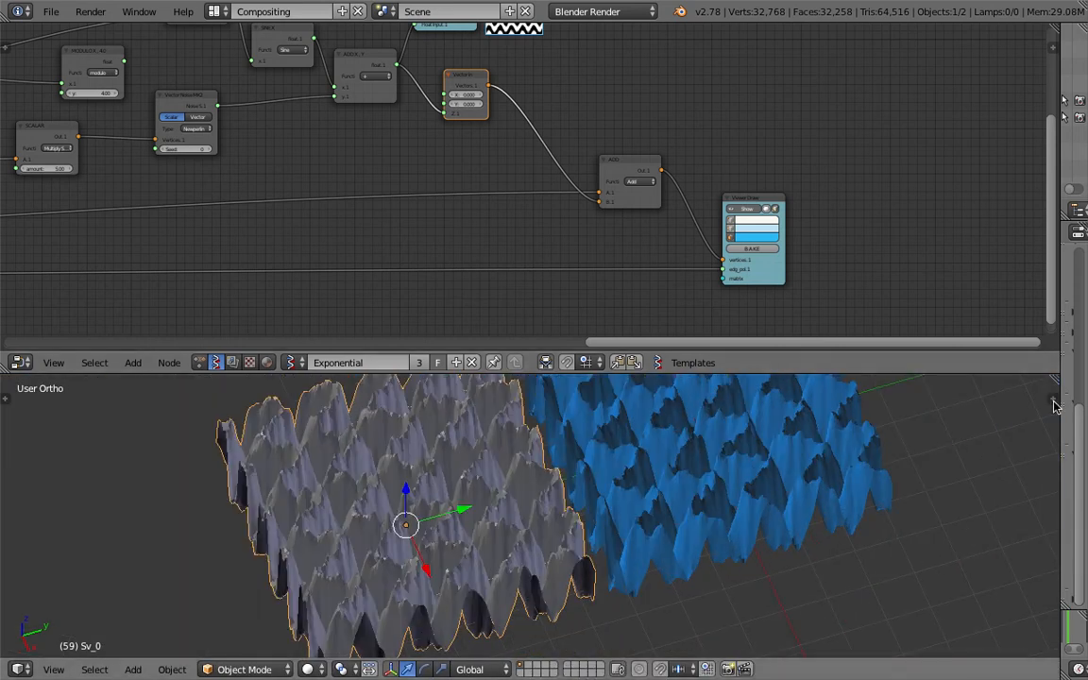
# - Widen the properties area and add a Smooth modifier to the baked mesh
pyautogui.moveTo(1061, 370); pyautogui.dragTo(801, 370)
pyautogui.click(952, 232)
pyautogui.click(952, 291)
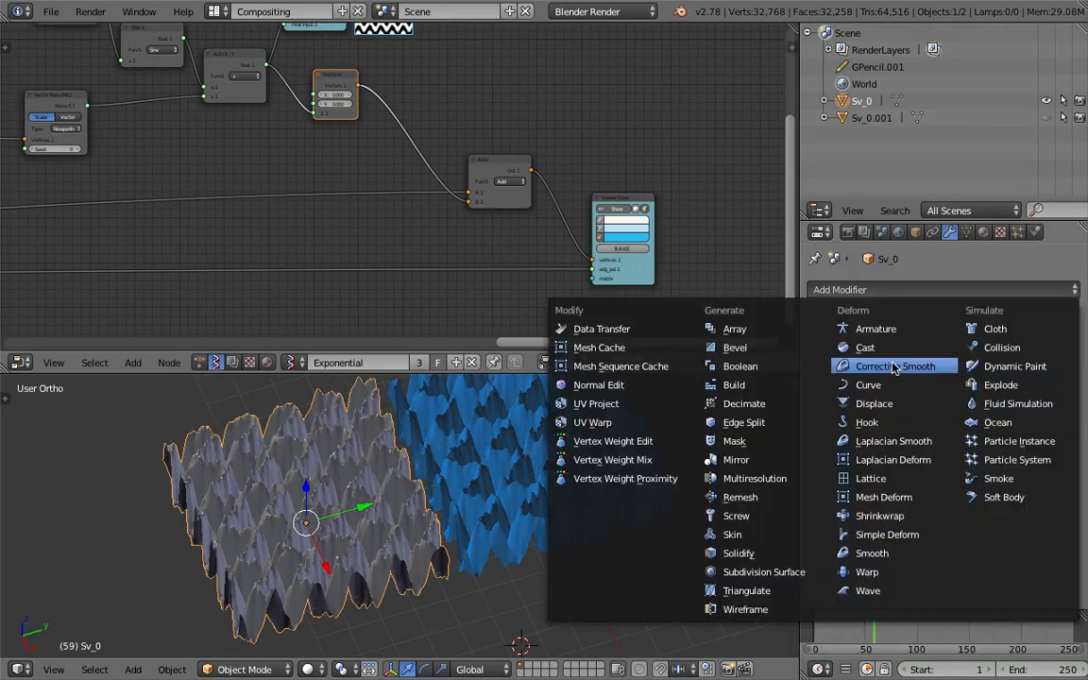
pyautogui.click(902, 553)
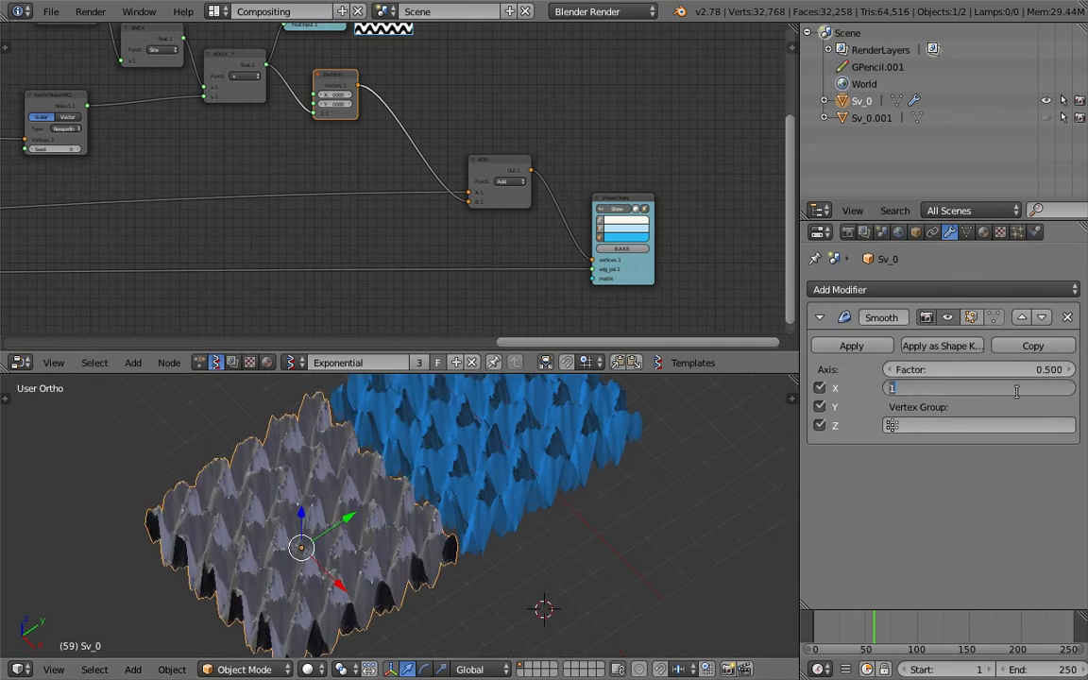
# - Set the baked mesh's Smooth modifier to 20 repeats with a factor of 2.220
pyautogui.write('20')
pyautogui.press('Return')
pyautogui.moveTo(982, 369)
pyautogui.mouseDown()
pyautogui.moveTo(1039, 370)
pyautogui.moveTo(1025, 369)
pyautogui.mouseUp()
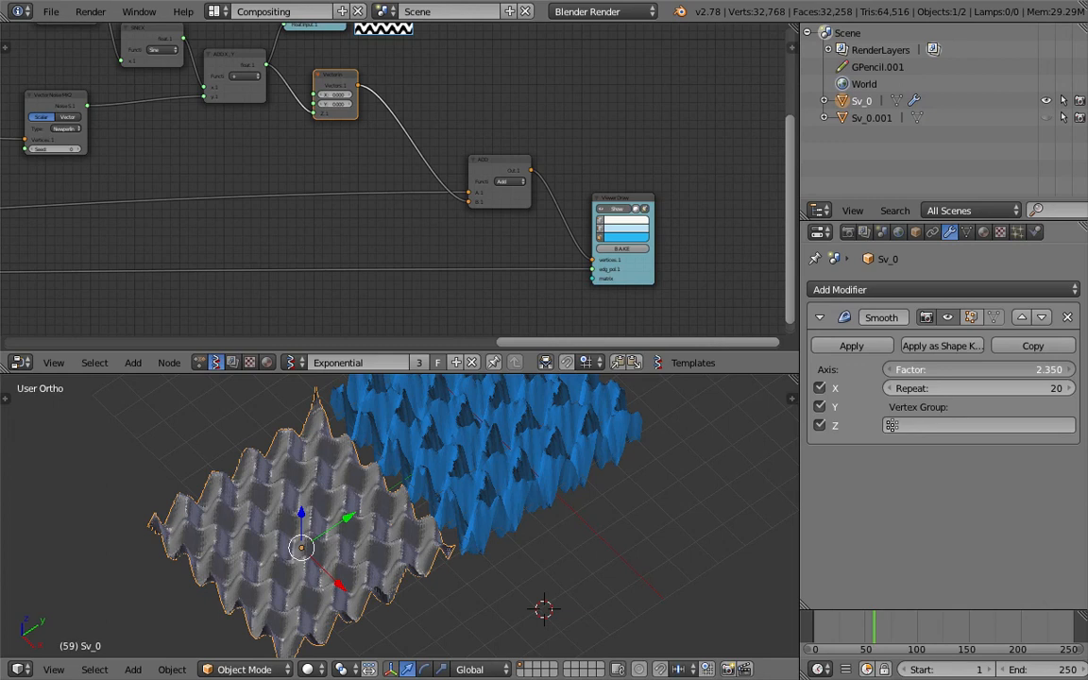
pyautogui.moveTo(369, 572); pyautogui.dragTo(379, 573, button='middle')
# - Find the Shade Smooth operator and apply it to the baked mesh
pyautogui.press('space')
pyautogui.write('smo')
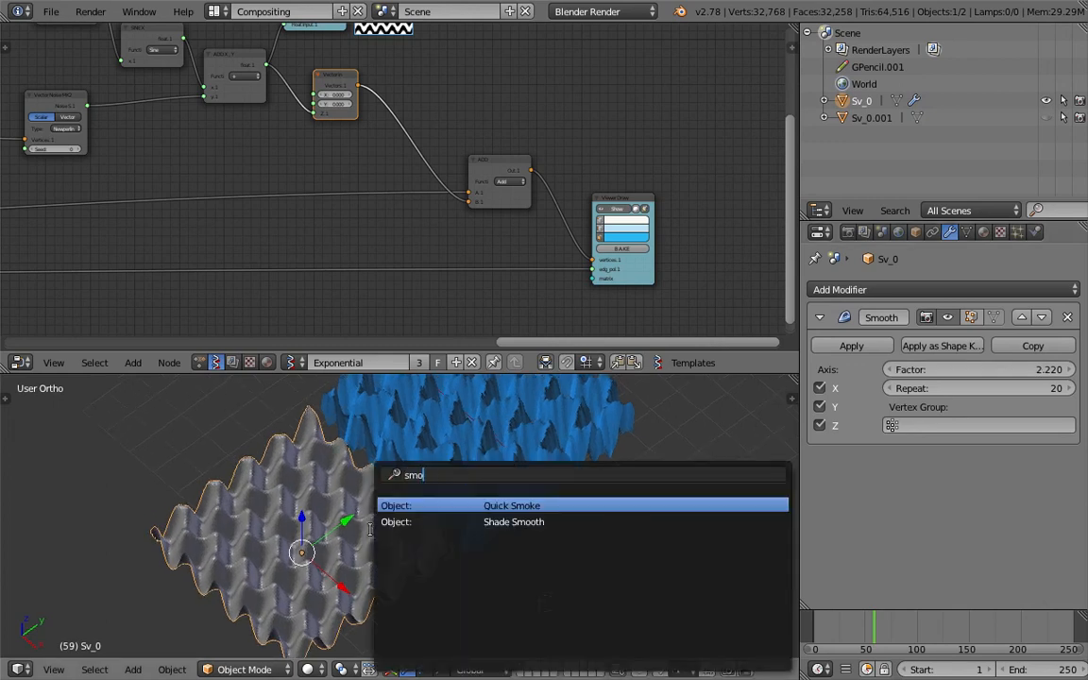
pyautogui.click(425, 522)
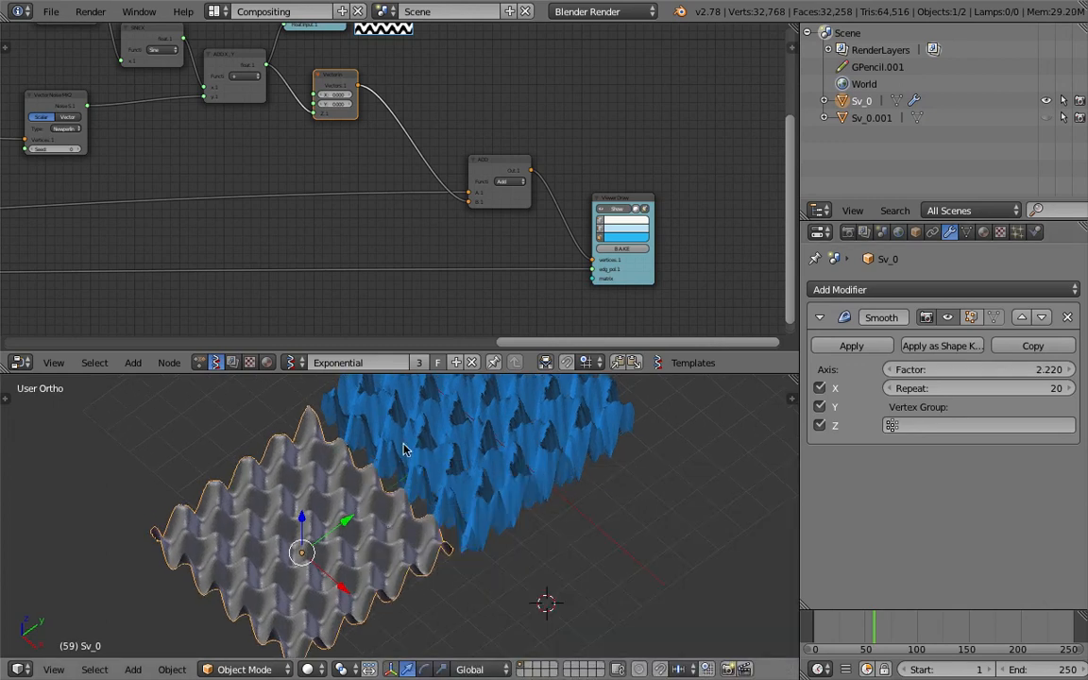
# - Inspect the smoothed baked mesh up close, then delete it from the scene
pyautogui.scroll(4, 479, 595)
pyautogui.moveTo(388, 543); pyautogui.dragTo(506, 476, button='middle')
pyautogui.scroll(4, 505, 476)
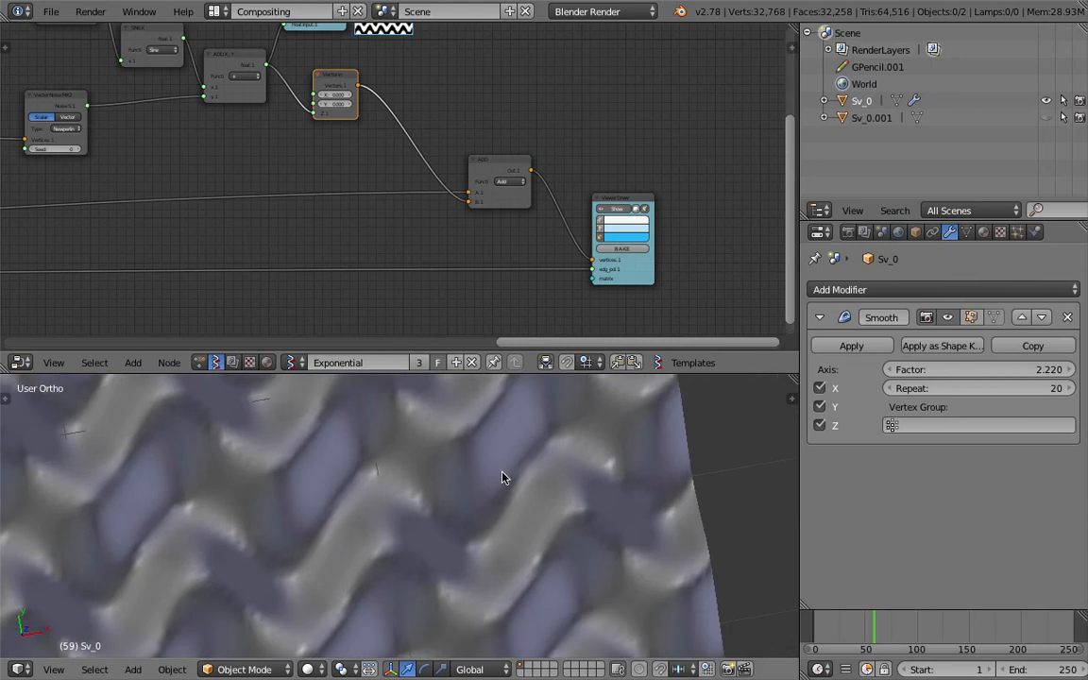
pyautogui.scroll(-4, 478, 476)
pyautogui.scroll(-4, 477, 476)
pyautogui.moveTo(420, 555); pyautogui.dragTo(474, 536, button='middle')
pyautogui.rightClick(487, 519)
pyautogui.scroll(3, 474, 536)
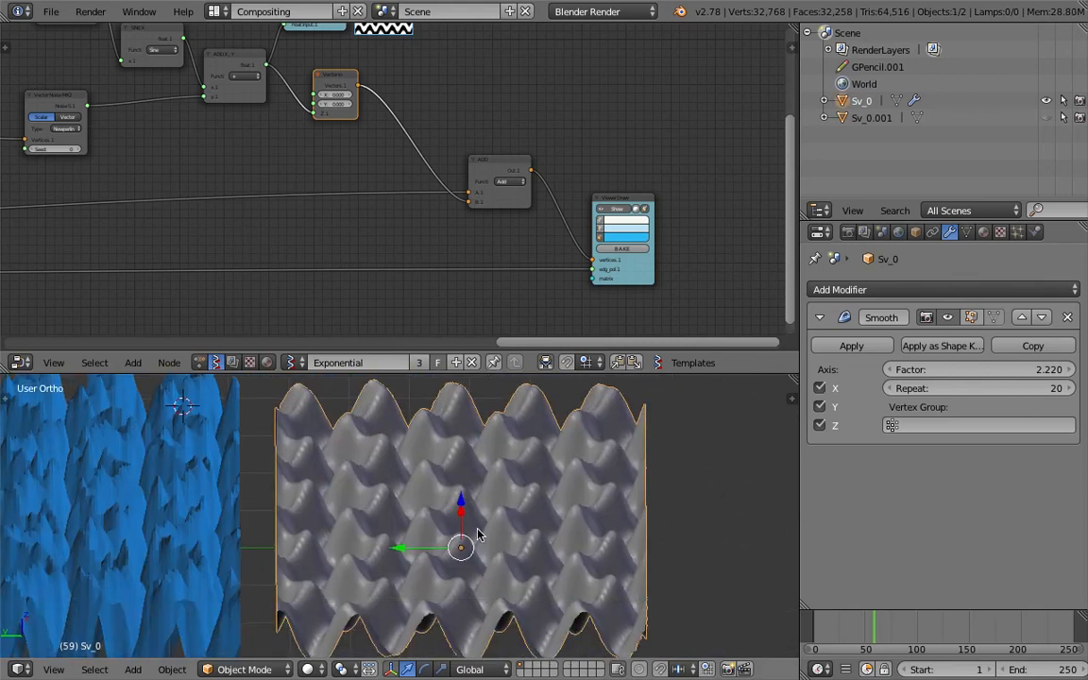
pyautogui.press('Delete')
pyautogui.keyDown('shift'); pyautogui.moveTo(218, 503); pyautogui.dragTo(396, 454, button='middle'); pyautogui.keyUp('shift')
pyautogui.scroll(-2, 422, 195)
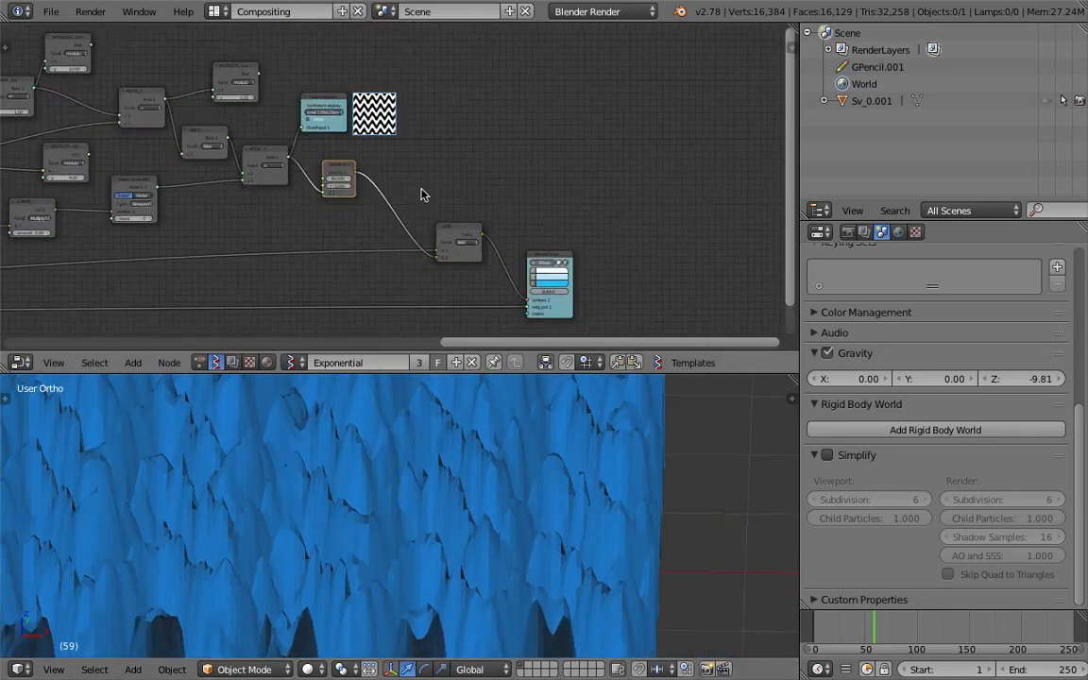
# - Rearrange the vector Add, Viewer Draw, ADD X, Y and SINE X nodes into a clearer layout
pyautogui.scroll(4, 422, 194)
pyautogui.moveTo(458, 243); pyautogui.dragTo(415, 214)
pyautogui.moveTo(606, 281); pyautogui.dragTo(647, 224)
pyautogui.moveTo(461, 189); pyautogui.dragTo(550, 207, button='middle')
pyautogui.scroll(4, 364, 164)
pyautogui.moveTo(347, 156); pyautogui.dragTo(610, 138, button='middle')
pyautogui.moveTo(550, 150); pyautogui.dragTo(554, 139)
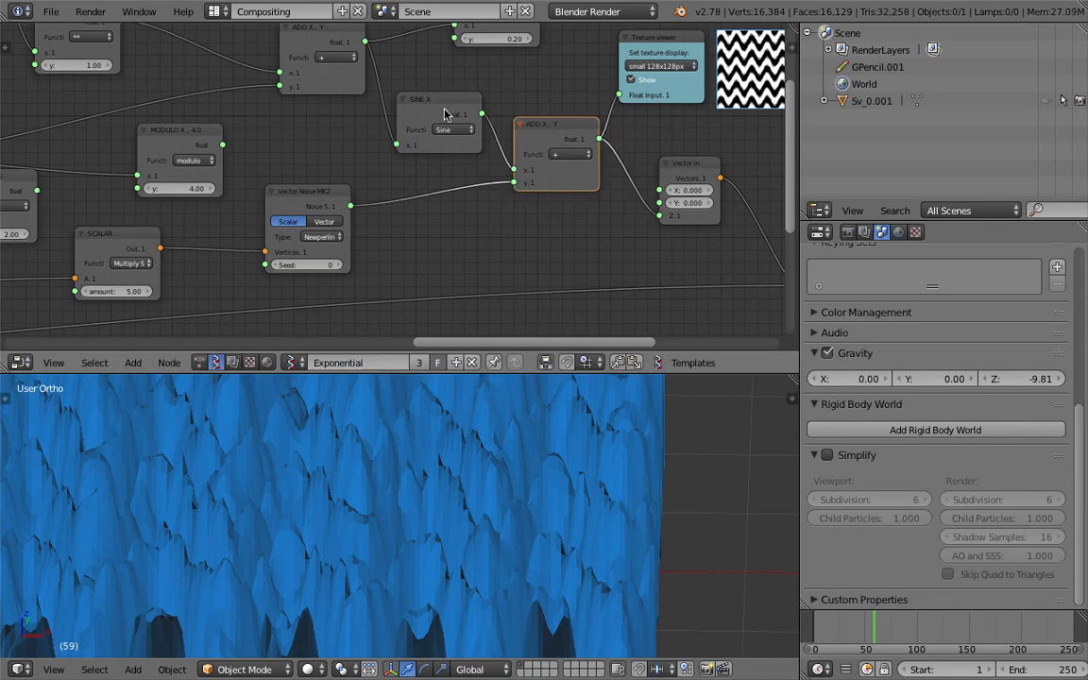
pyautogui.moveTo(447, 114); pyautogui.dragTo(431, 97)
# - Set the Vector Noise MK2 node's seed to 35 and view the displaced preview at an angle
pyautogui.moveTo(399, 218); pyautogui.dragTo(489, 211, button='middle')
pyautogui.scroll(3, 489, 212)
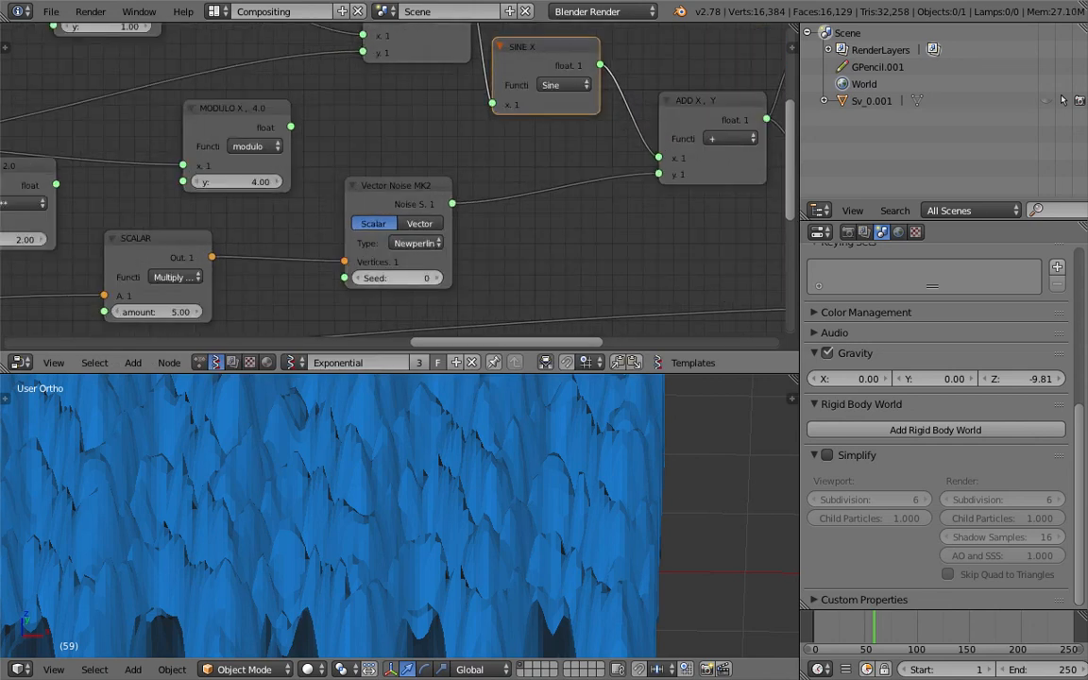
pyautogui.moveTo(397, 278); pyautogui.dragTo(445, 421)
pyautogui.moveTo(452, 545); pyautogui.dragTo(225, 302, button='middle')
# - Nudge the ADD X, Y node beside the Texture viewer and move the vector Add node farther below Vector in
pyautogui.scroll(-1, 399, 248)
pyautogui.moveTo(400, 178); pyautogui.dragTo(329, 142, button='middle')
pyautogui.moveTo(340, 150); pyautogui.dragTo(320, 142)
pyautogui.scroll(-3, 403, 212)
pyautogui.moveTo(403, 211); pyautogui.dragTo(381, 207, button='middle')
pyautogui.moveTo(552, 113); pyautogui.dragTo(378, 164, button='middle')
pyautogui.moveTo(366, 157); pyautogui.dragTo(361, 141)
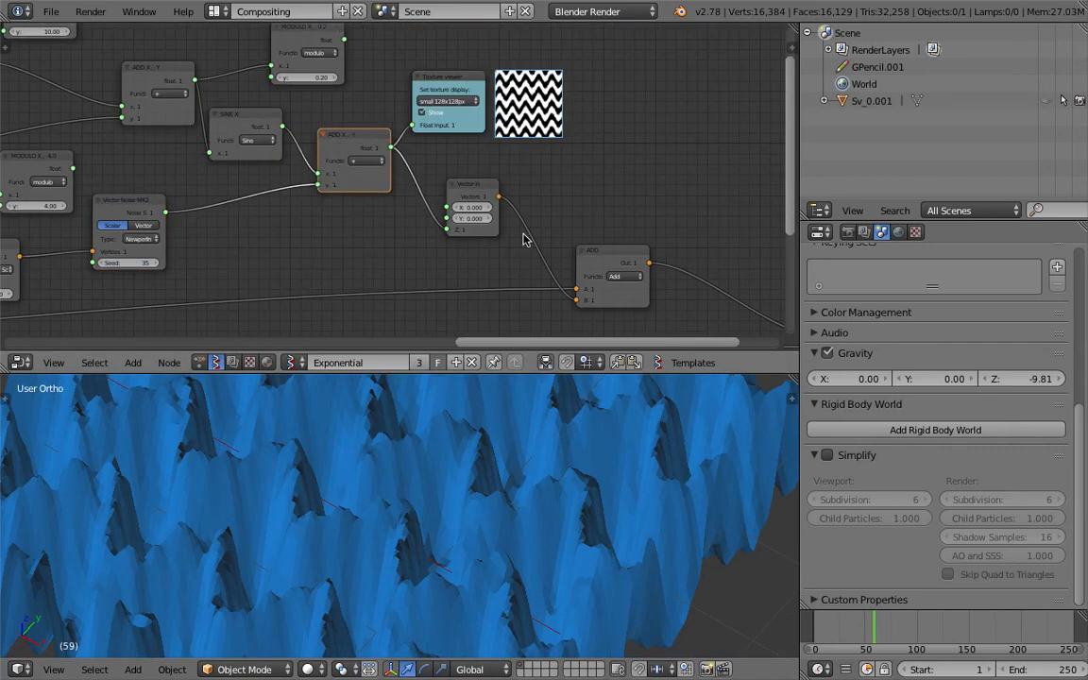
pyautogui.moveTo(615, 257); pyautogui.dragTo(632, 300)
pyautogui.moveTo(179, 247); pyautogui.dragTo(213, 210, button='middle')
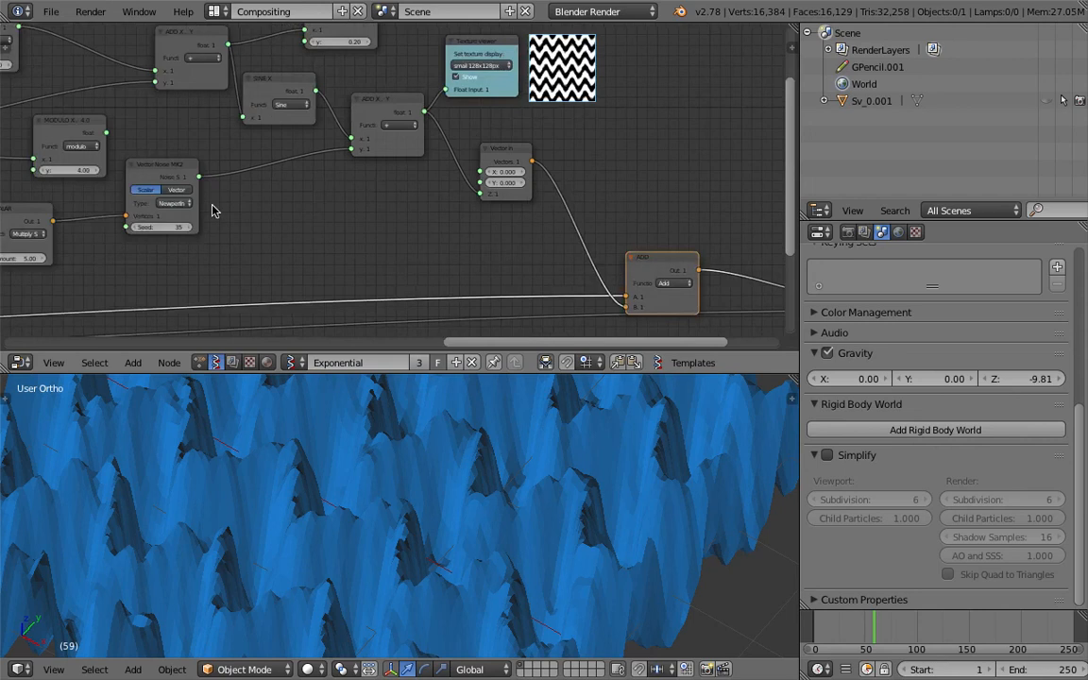
# - Save the Blender file over the existing version
pyautogui.moveTo(531, 440); pyautogui.dragTo(411, 473, button='middle')
pyautogui.moveTo(589, 218); pyautogui.dragTo(552, 218, button='middle')
pyautogui.hotkey('ctrl', 's')
pyautogui.click(552, 218)
# - Move the vector Add node back closer to Vector in and save the file again
pyautogui.moveTo(630, 257); pyautogui.dragTo(585, 213)
pyautogui.moveTo(610, 215); pyautogui.dragTo(530, 199, button='middle')
pyautogui.hotkey('ctrl', 's')
pyautogui.click(531, 199)
# - Move the Viewer Draw node close beside the vector Add node
pyautogui.moveTo(436, 555); pyautogui.dragTo(600, 532, button='middle')
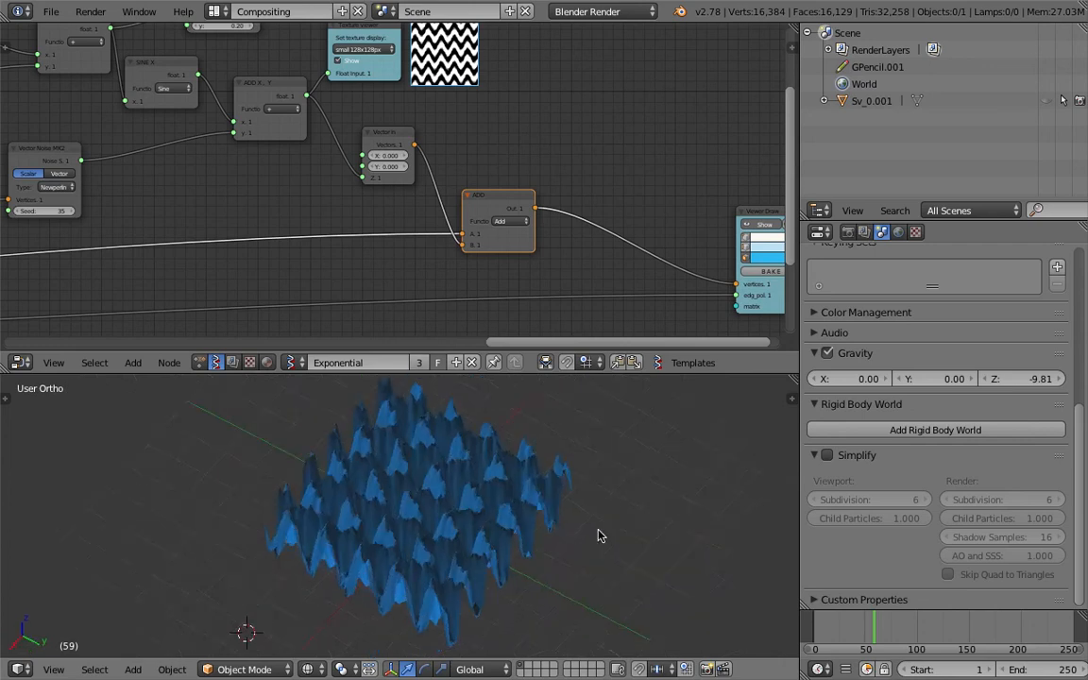
pyautogui.scroll(3, 700, 487)
pyautogui.scroll(-2, 634, 165)
pyautogui.moveTo(634, 164); pyautogui.dragTo(454, 166, button='middle')
pyautogui.moveTo(559, 200); pyautogui.dragTo(442, 198)
pyautogui.scroll(-3, 433, 437)
# - Review the whole node tree from the Viewer Draw node back to the Plane node
pyautogui.moveTo(433, 437); pyautogui.dragTo(415, 454, button='middle')
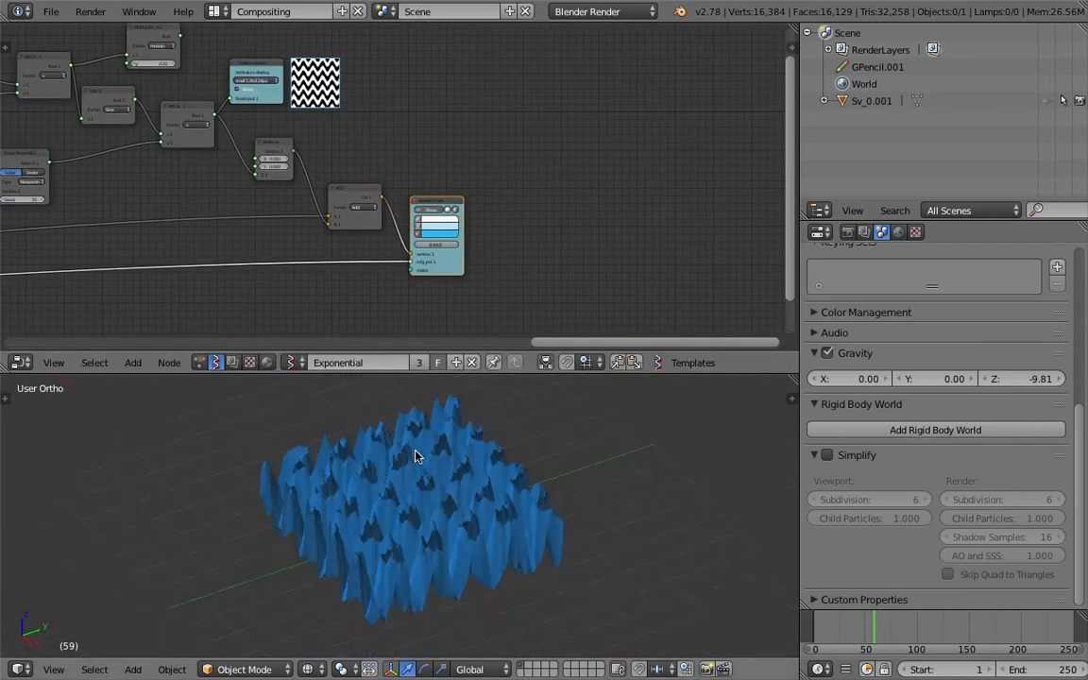
pyautogui.moveTo(335, 154); pyautogui.dragTo(539, 160, button='middle')
pyautogui.scroll(-1, 298, 162)
pyautogui.moveTo(298, 162); pyautogui.dragTo(245, 187, button='middle')
pyautogui.scroll(2, 582, 126)
pyautogui.scroll(5, 433, 161)
pyautogui.moveTo(434, 161); pyautogui.dragTo(149, 235, button='middle')
pyautogui.scroll(5, 326, 191)
pyautogui.moveTo(326, 191); pyautogui.dragTo(303, 175, button='middle')
pyautogui.scroll(6, 341, 178)
pyautogui.scroll(-12, 349, 199)
pyautogui.moveTo(104, 209)
pyautogui.mouseDown(button='middle')
pyautogui.moveTo(462, 178)
pyautogui.moveTo(513, 151)
pyautogui.moveTo(45, 164)
pyautogui.moveTo(363, 148)
pyautogui.mouseUp(button='middle')
pyautogui.scroll(-4, 462, 178)
pyautogui.scroll(-4, 268, 185)
pyautogui.moveTo(262, 187); pyautogui.dragTo(522, 175, button='middle')
pyautogui.scroll(5, 368, 165)
pyautogui.moveTo(364, 160); pyautogui.dragTo(429, 146, button='middle')
# - Reposition the Plane node at the start of the tree and inspect the displaced preview from several angles
pyautogui.moveTo(430, 159); pyautogui.dragTo(380, 171)
pyautogui.moveTo(240, 331); pyautogui.dragTo(346, 153, button='middle')
pyautogui.moveTo(272, 212); pyautogui.dragTo(265, 164)
pyautogui.scroll(2, 243, 206)
pyautogui.moveTo(431, 384); pyautogui.dragTo(513, 428, button='middle')
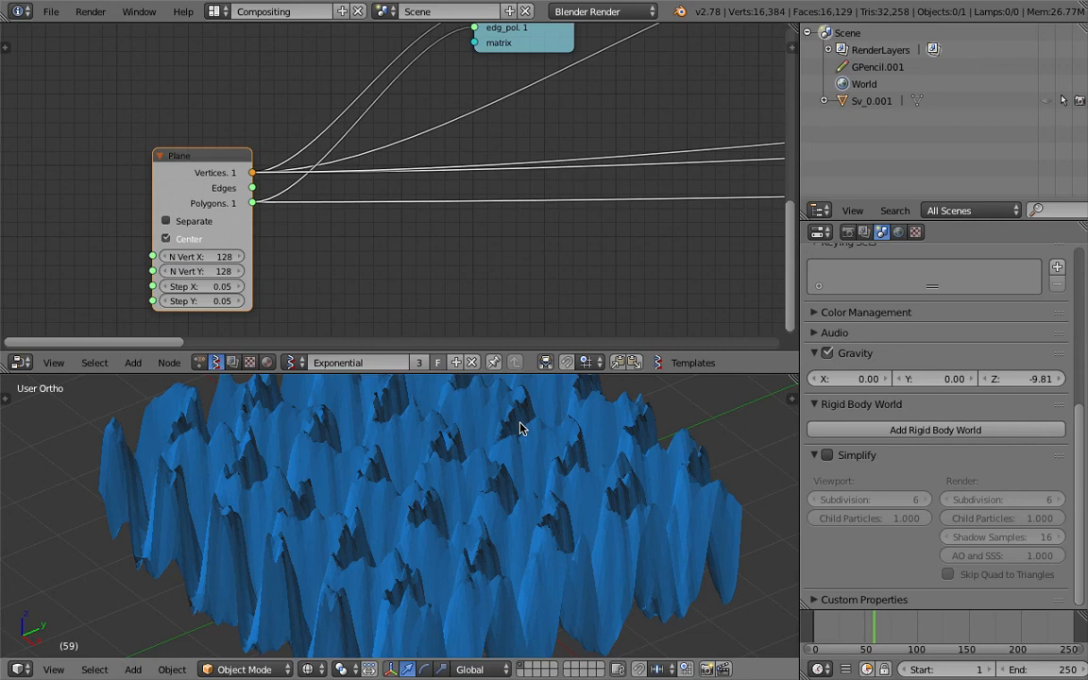
pyautogui.moveTo(565, 418); pyautogui.dragTo(583, 476, button='middle')
pyautogui.scroll(-3, 558, 463)
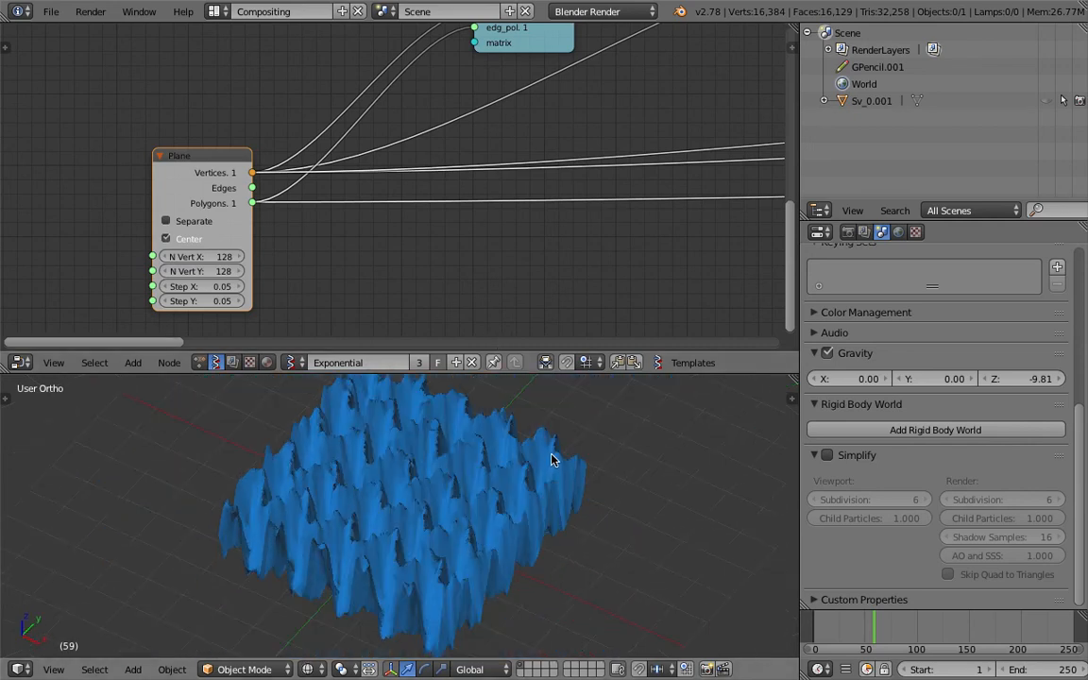